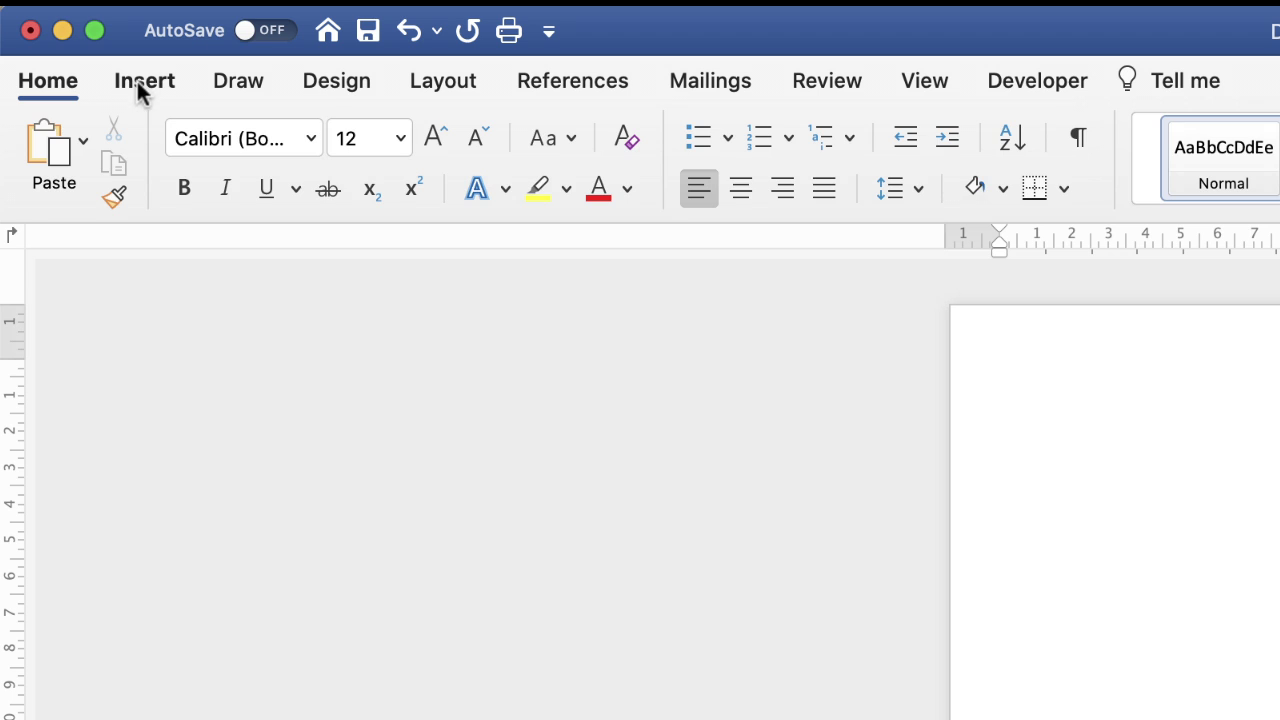
Insert the picture woman-1246267_1920.jpg from the You Tube Demo folder onto the page
left_click(67, 36)
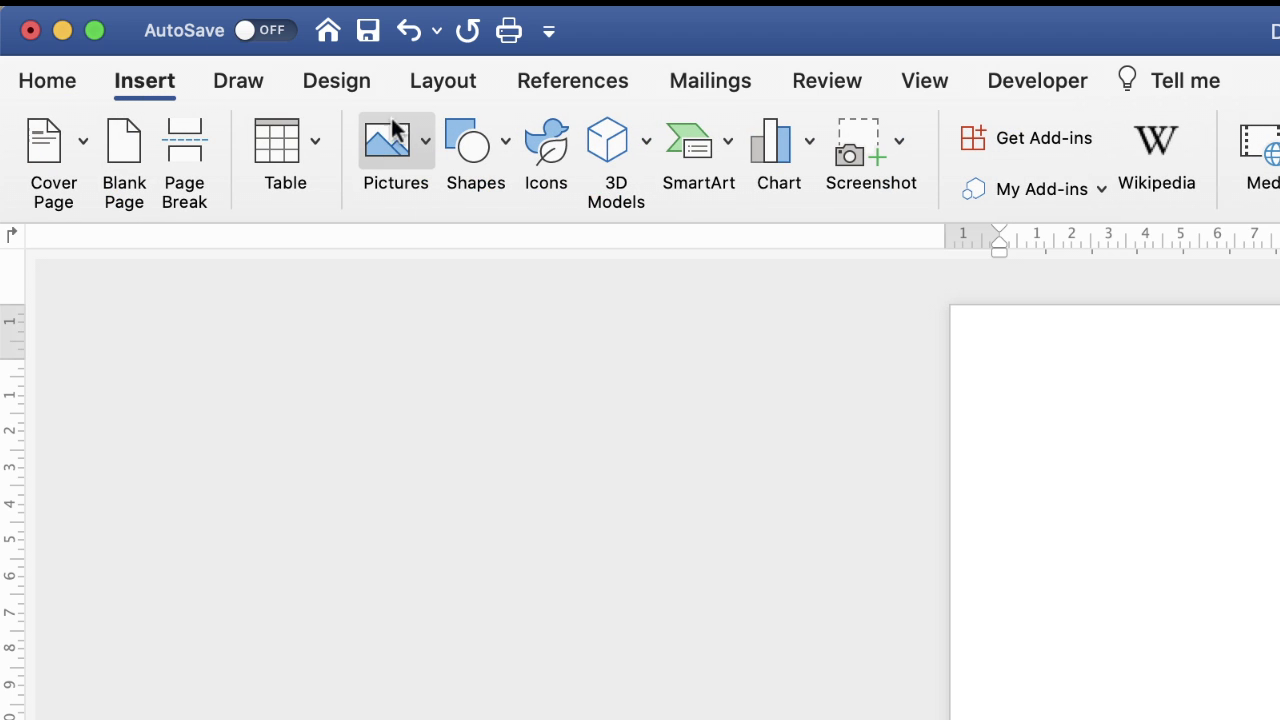
left_click(425, 143)
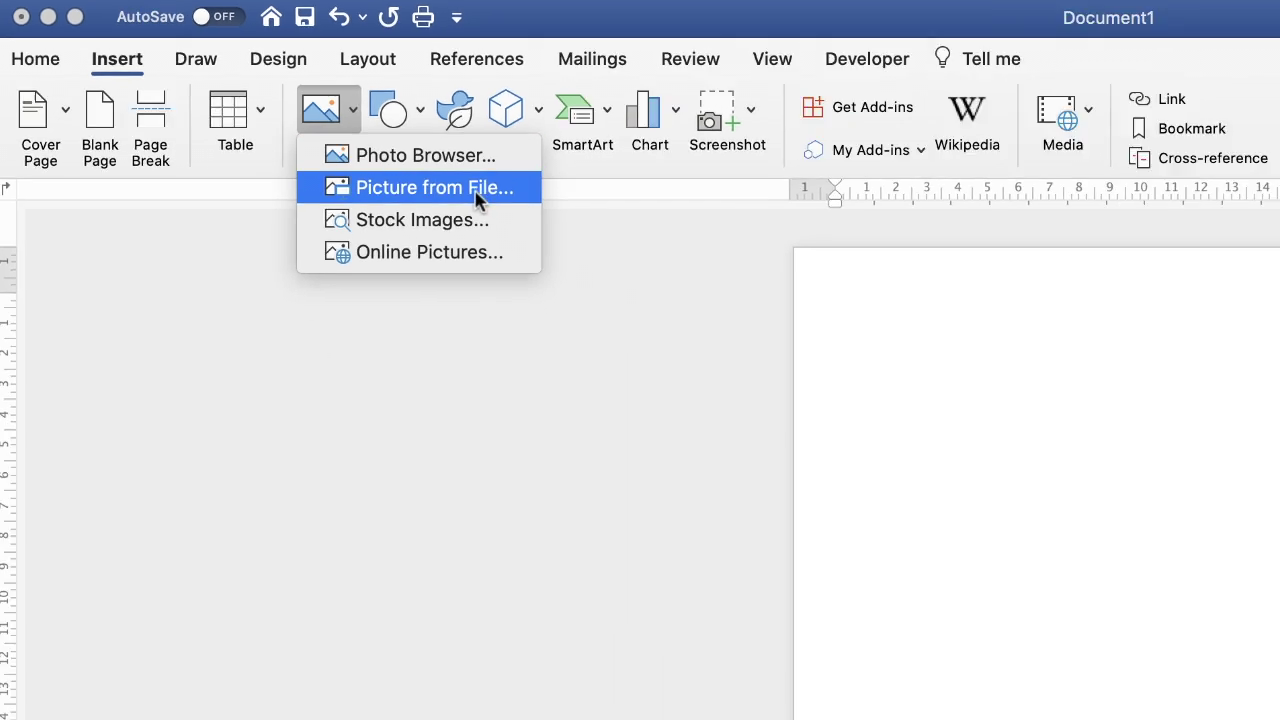
left_click(574, 238)
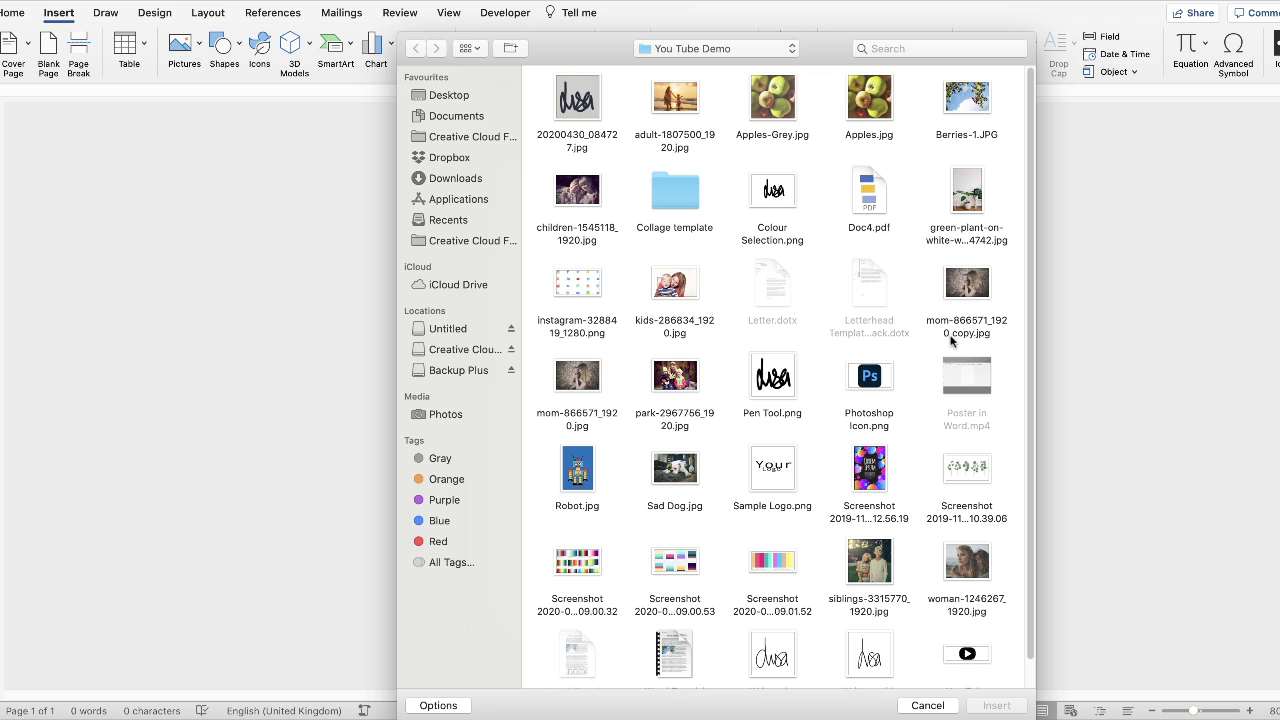
left_click(967, 569)
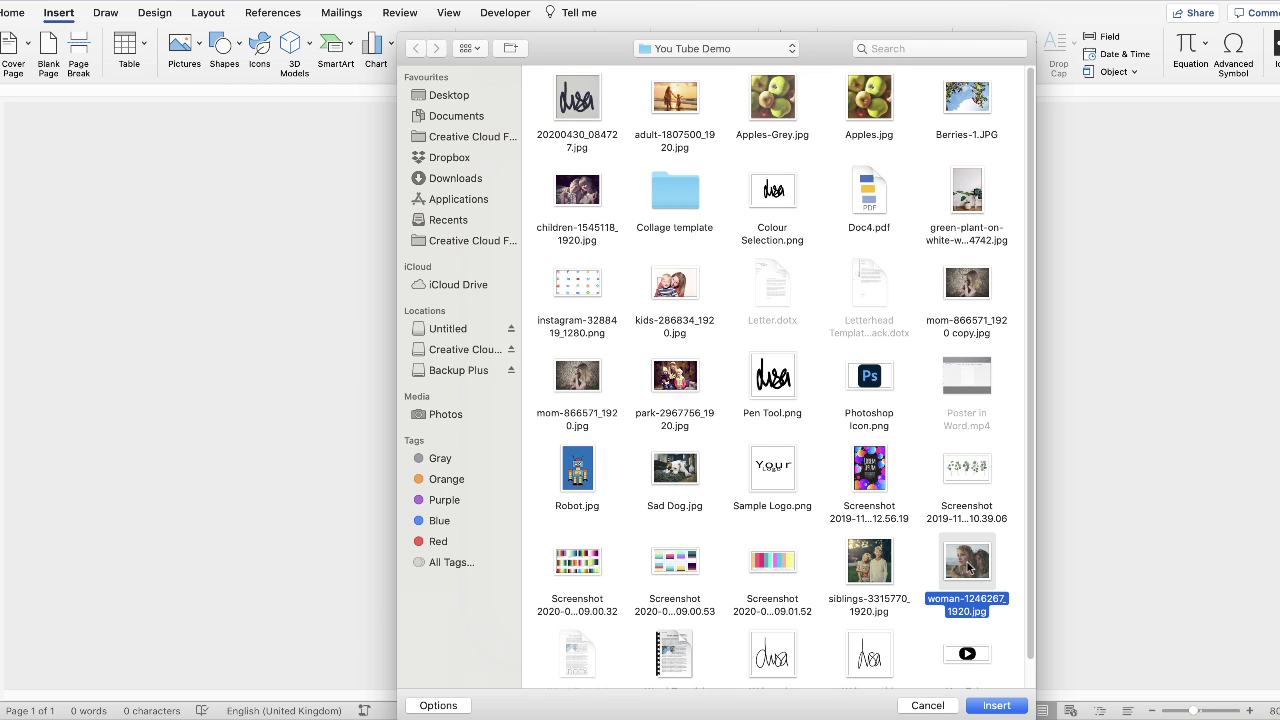
left_click(990, 706)
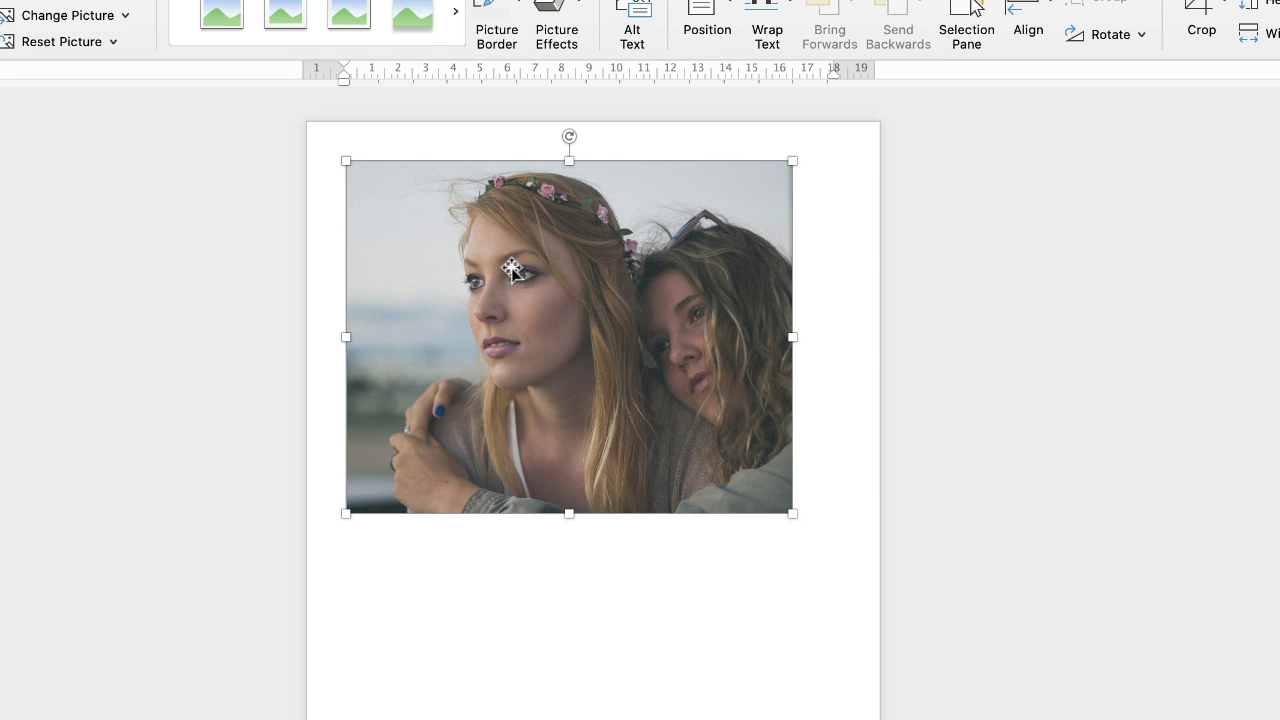
Set the photo to In Front of Text and drag it to about 2.41 cm left, 2.32 cm top
mouse_move(511, 268)
left_mouse_down()
mouse_move(608, 486)
mouse_move(560, 280)
mouse_move(600, 309)
mouse_move(583, 591)
mouse_move(557, 391)
mouse_move(498, 268)
left_mouse_up()
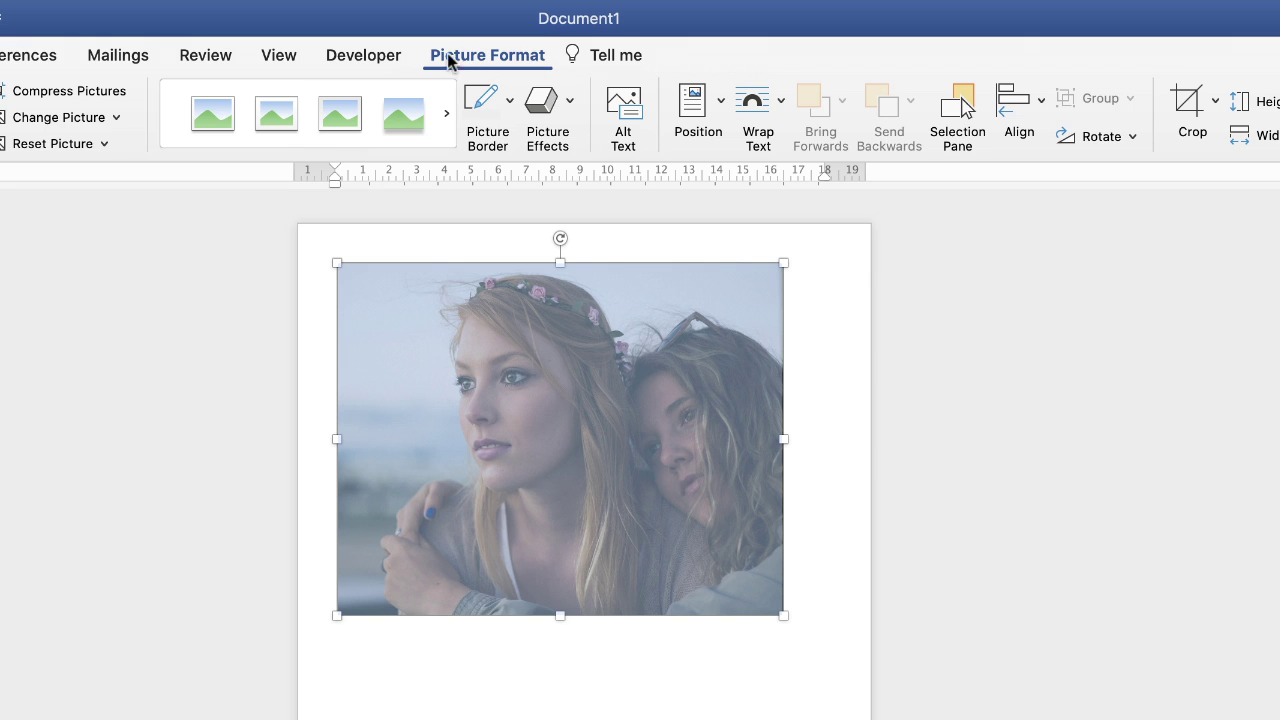
right_click(591, 374)
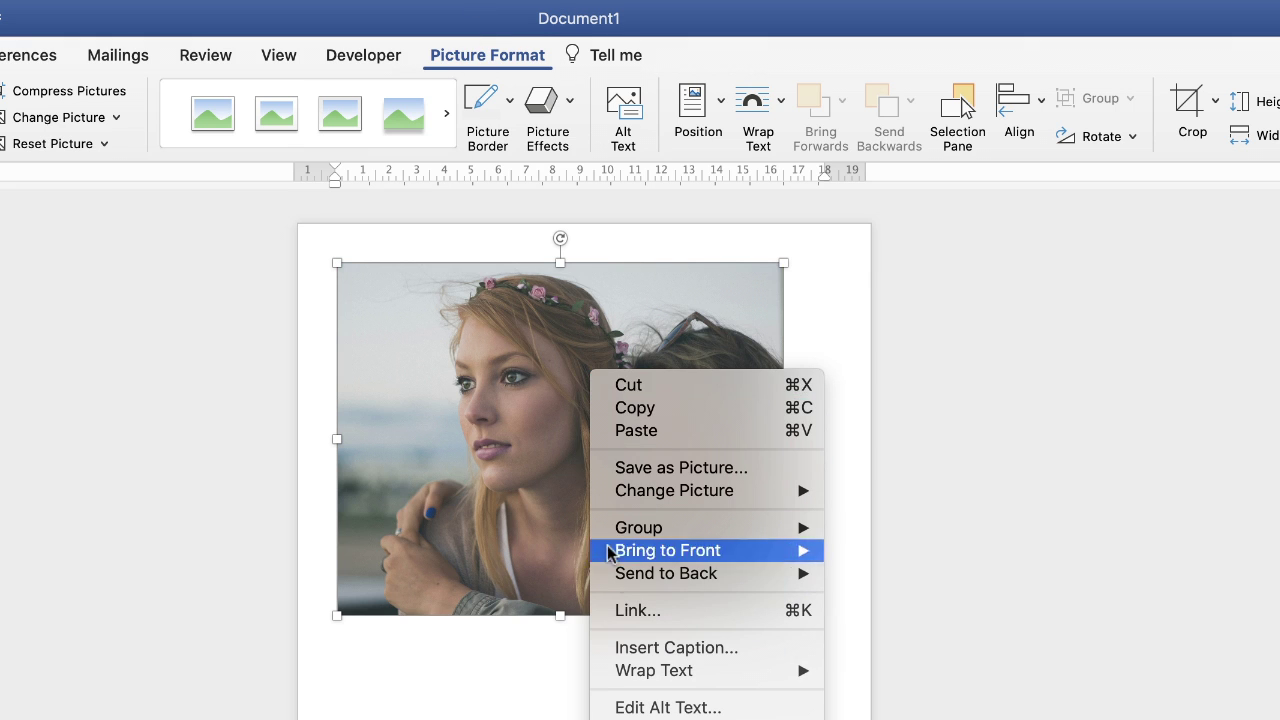
mouse_move(716, 679)
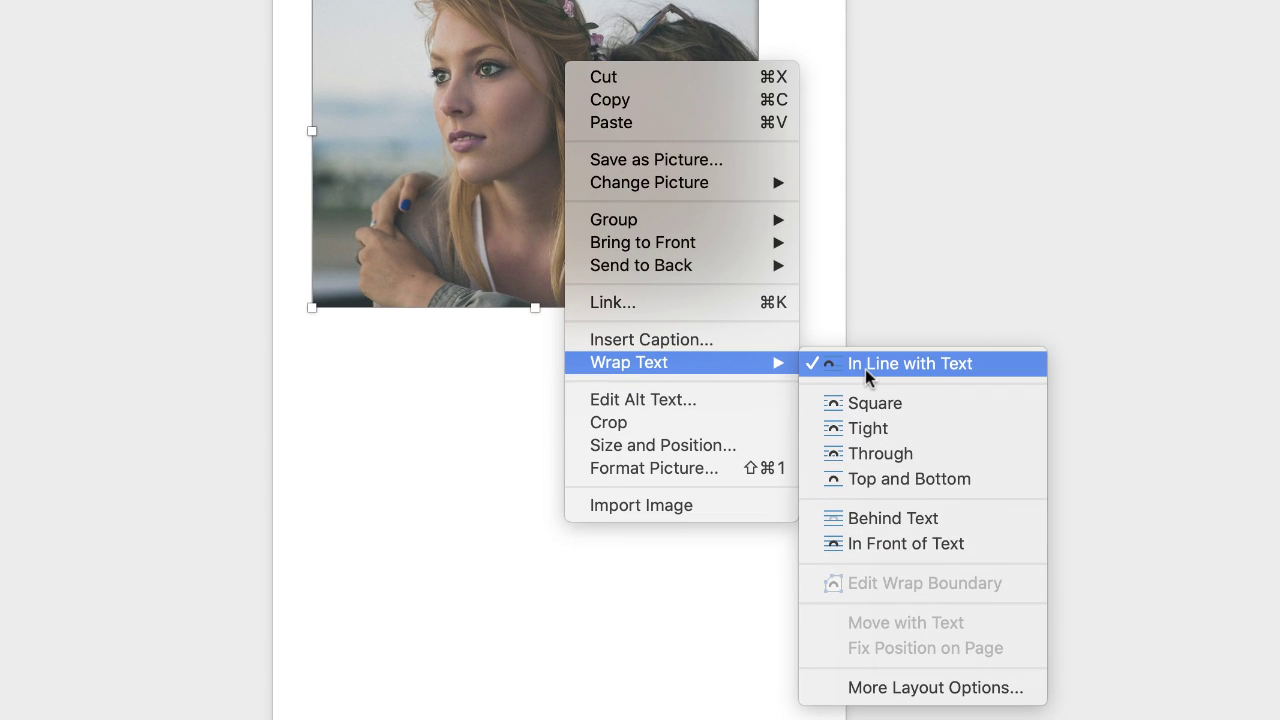
left_click(870, 546)
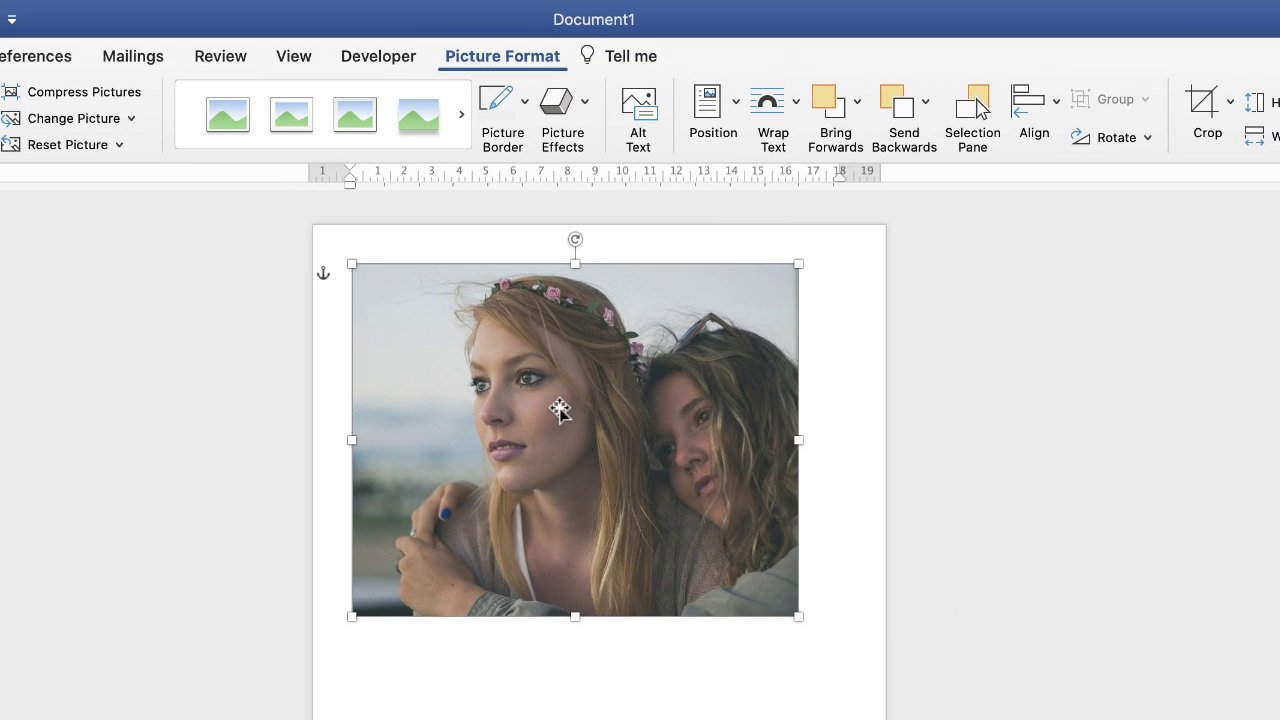
left_click_drag(560, 410, 585, 435)
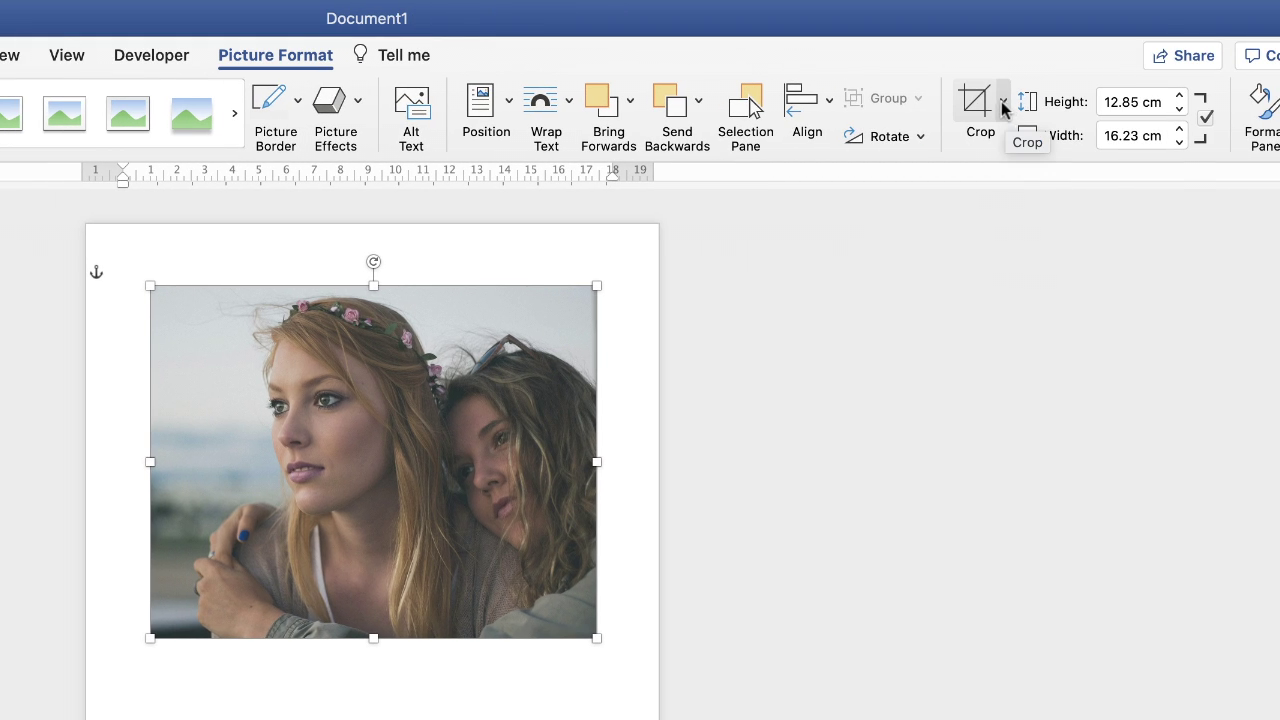
Crop the photo with a 1:1 aspect ratio, framing both faces, to about 12.57 × 11.87 cm
left_click(1004, 101)
mouse_move(1027, 205)
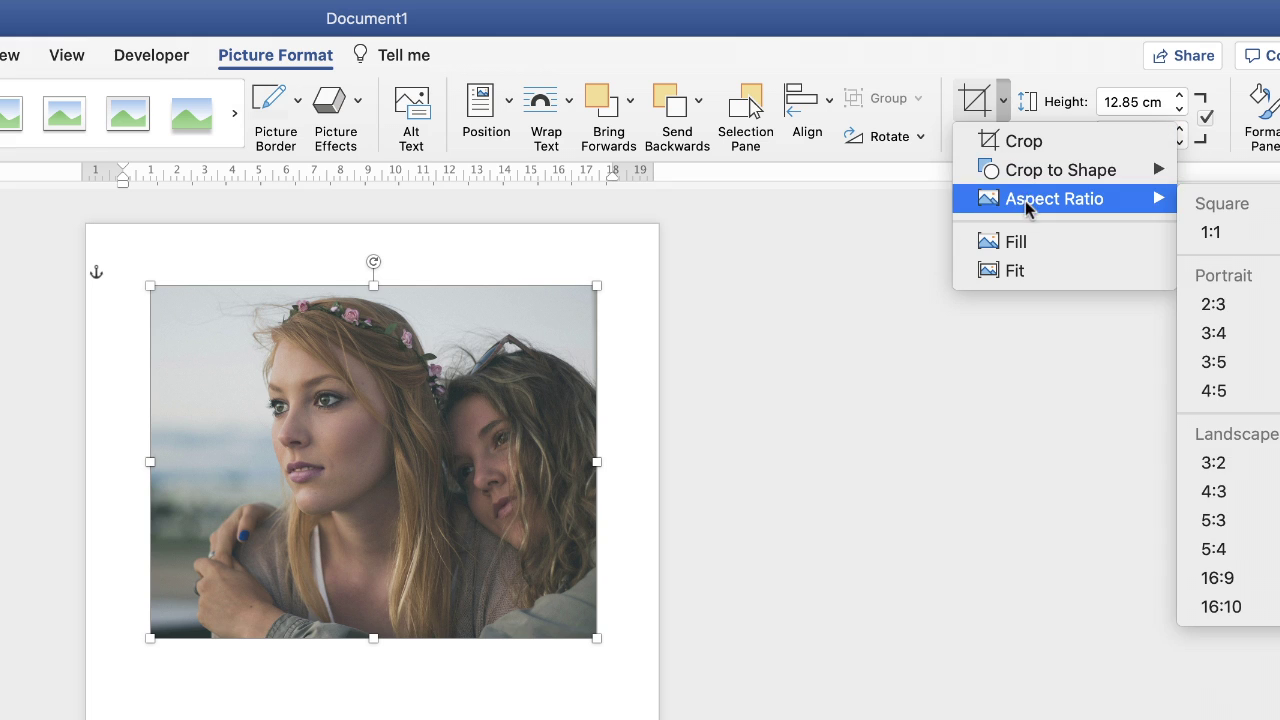
left_click(1215, 233)
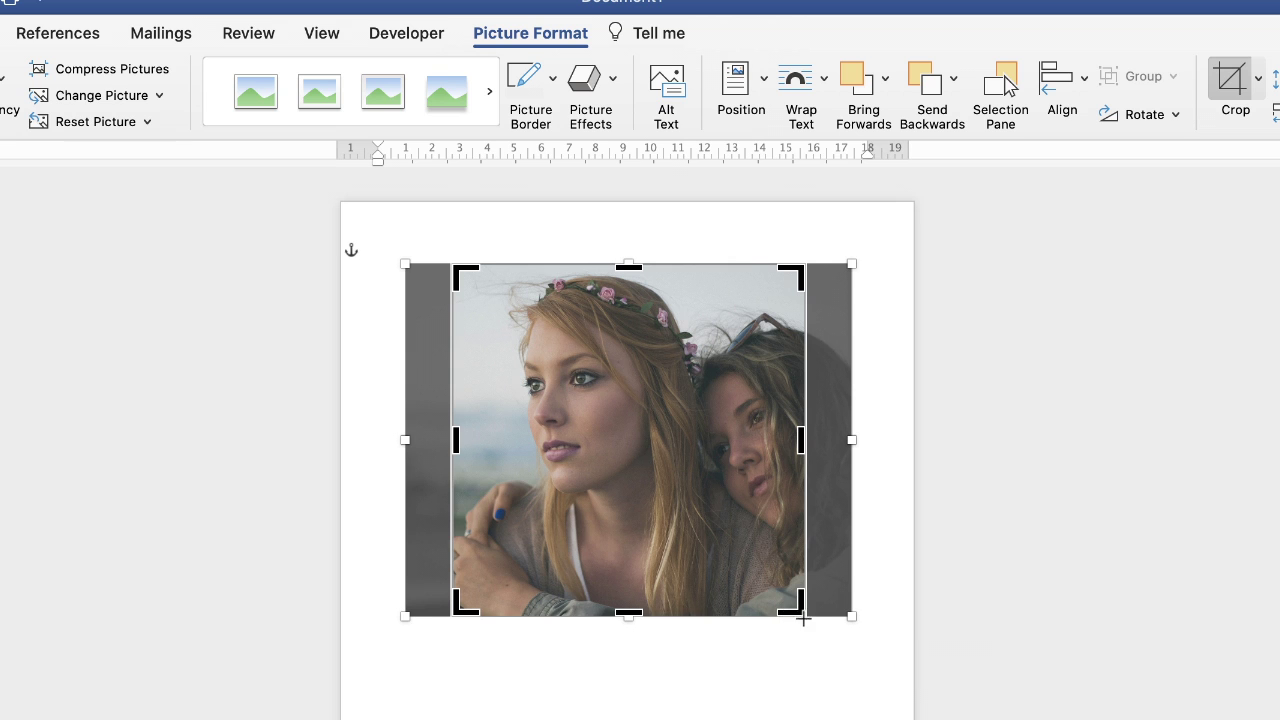
left_click_drag(803, 618, 830, 650)
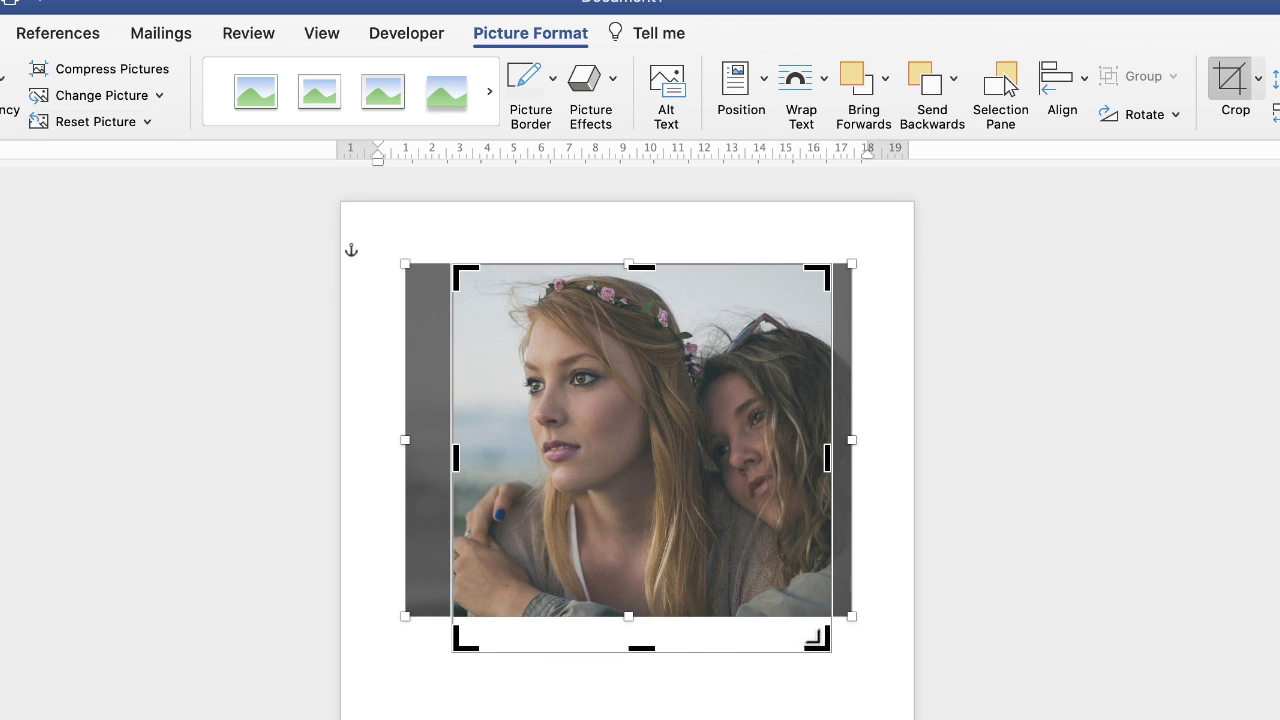
left_click_drag(818, 638, 765, 592)
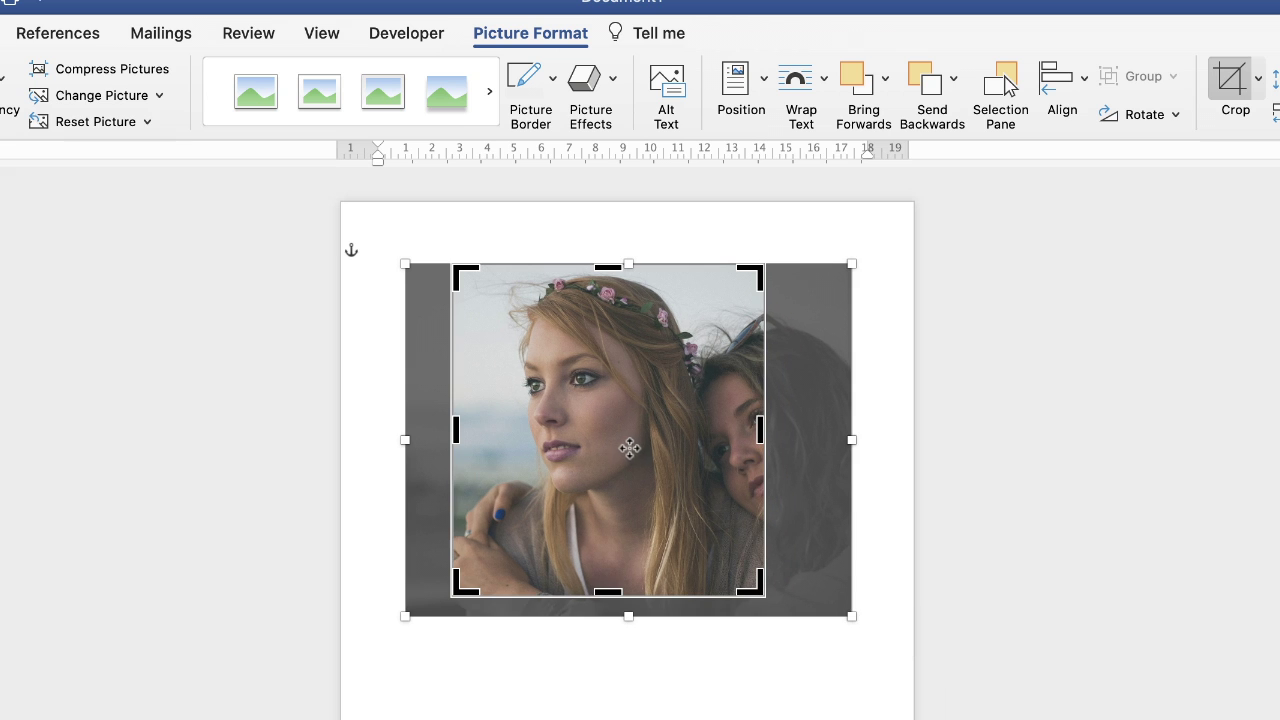
left_click_drag(633, 448, 586, 434)
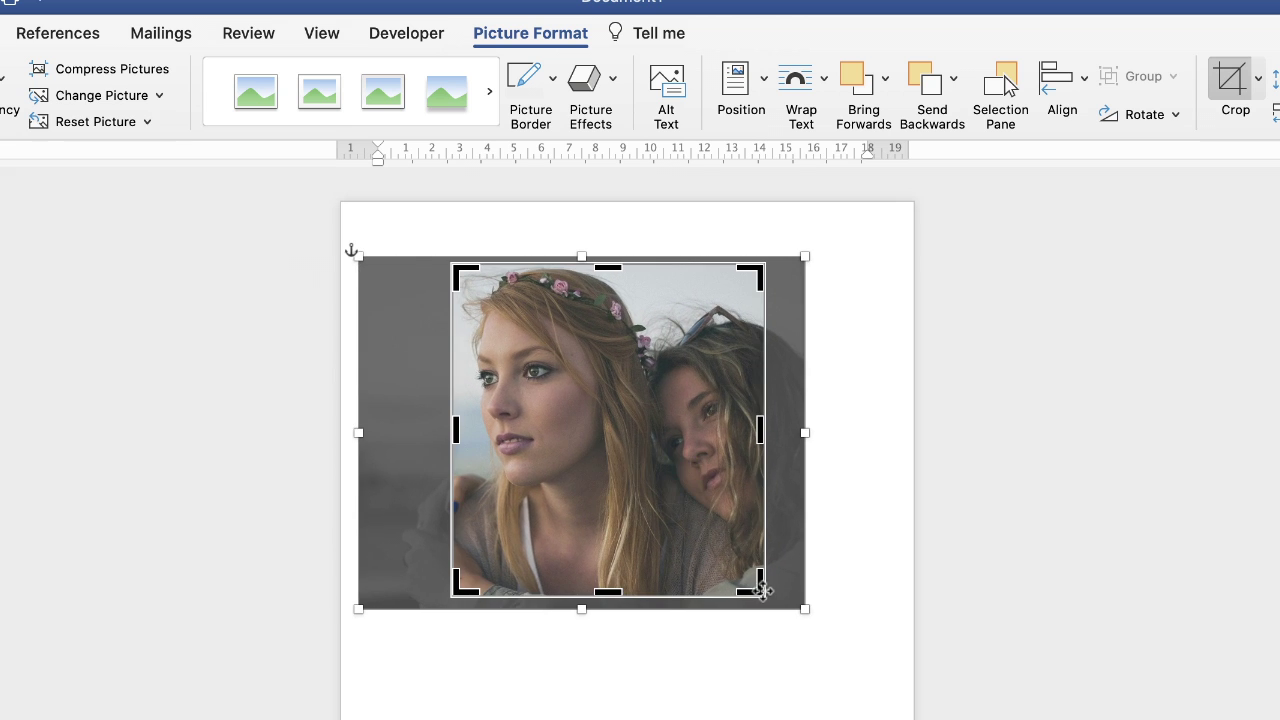
left_click_drag(763, 590, 772, 594)
left_click_drag(648, 480, 656, 491)
left_click_drag(762, 590, 788, 612)
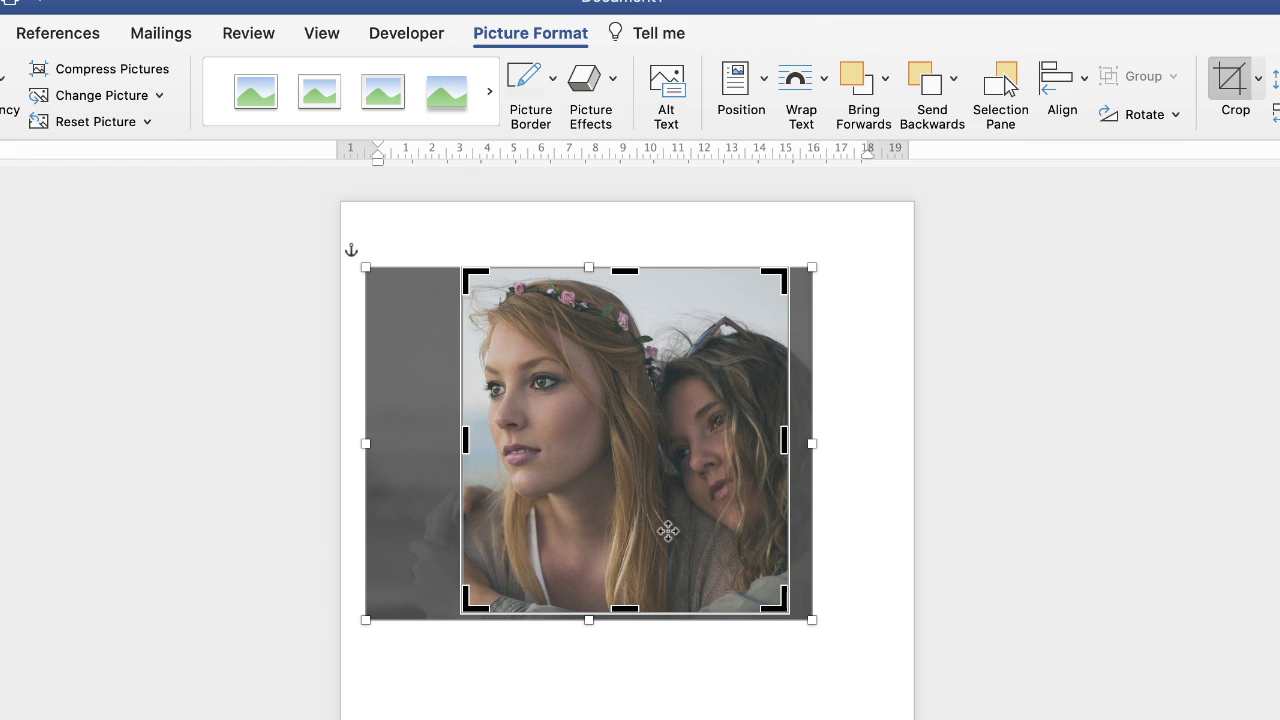
key("Escape")
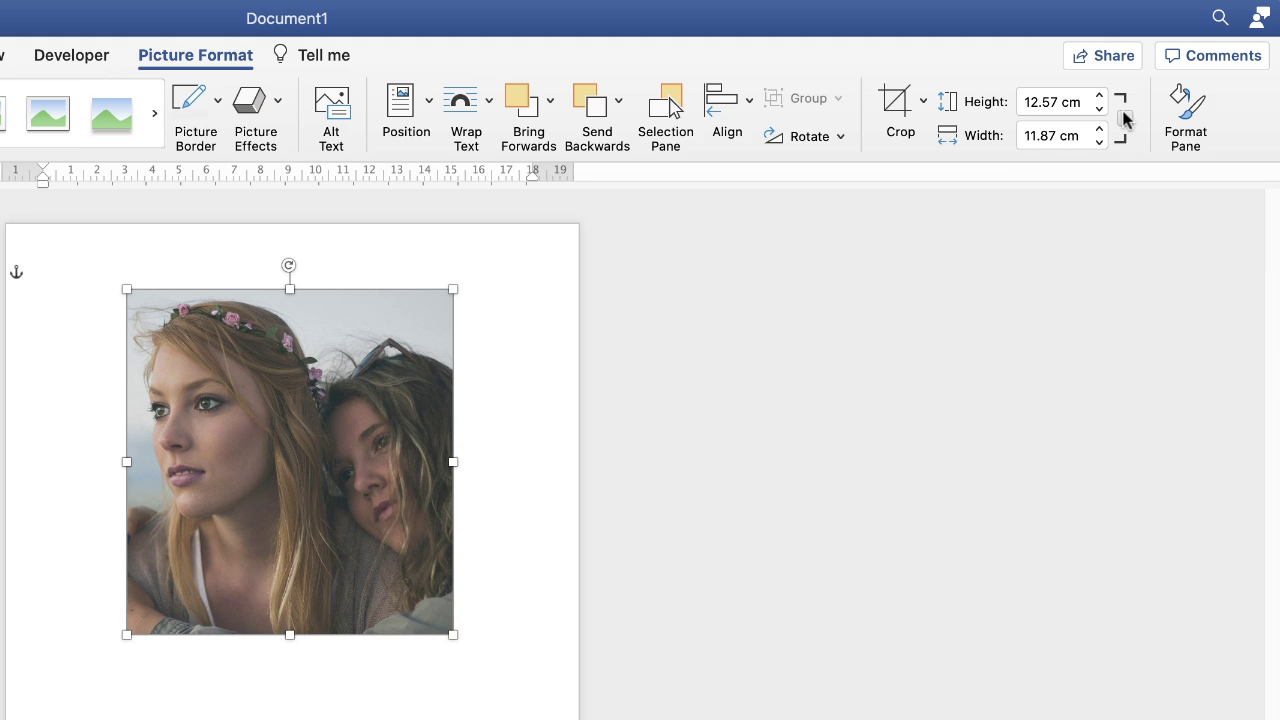
Set the photo's height and width to 5 cm, undoing an accidental corner enlargement
left_click(1059, 100)
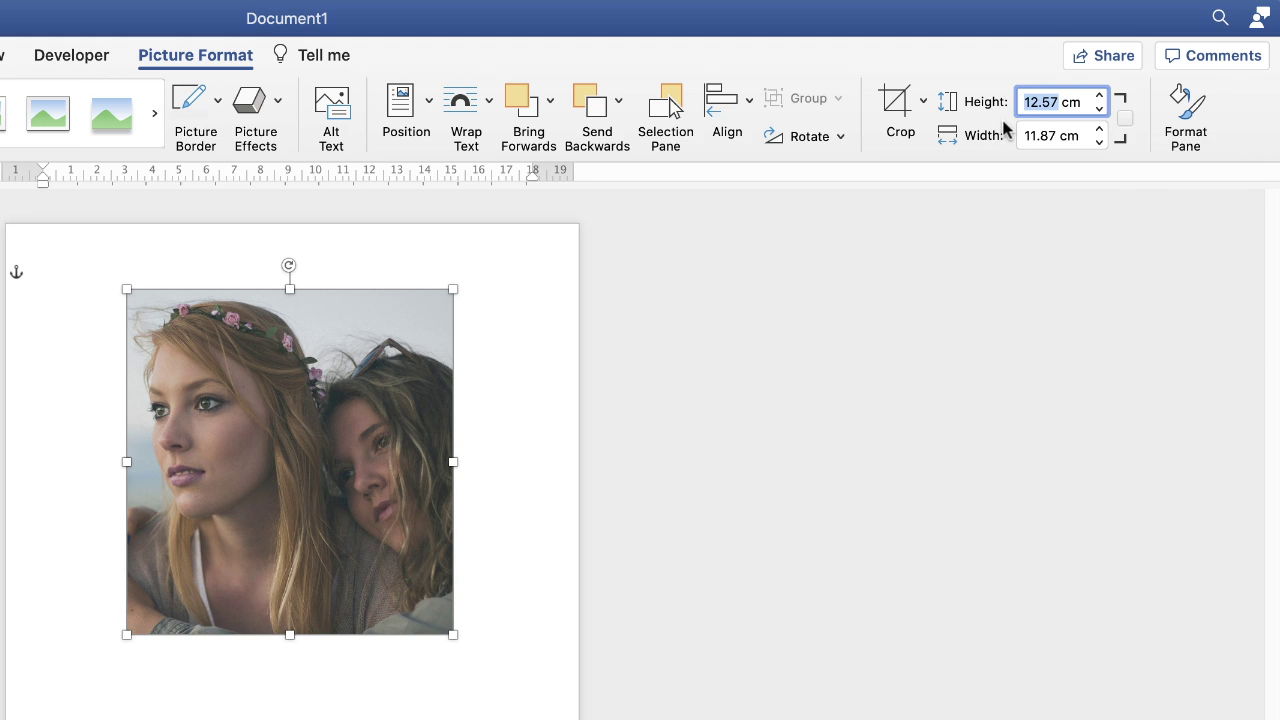
type("5")
left_click_drag(1058, 133, 1026, 133)
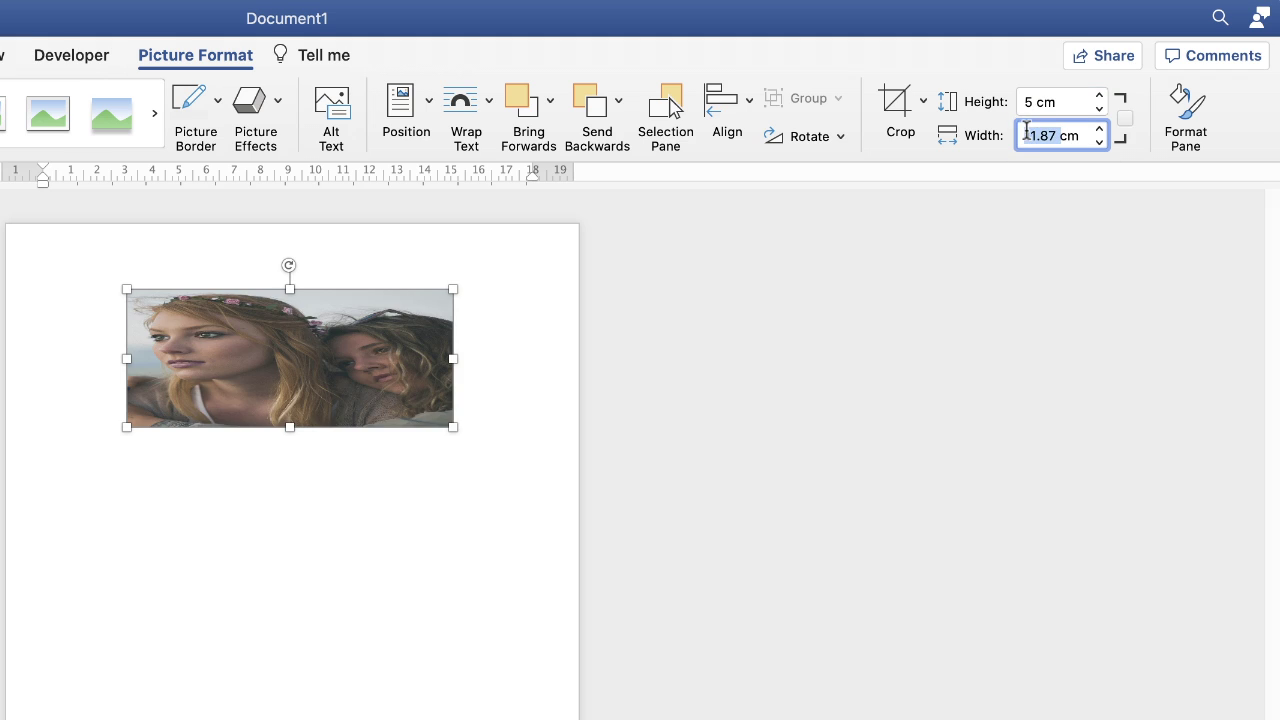
type("5 ")
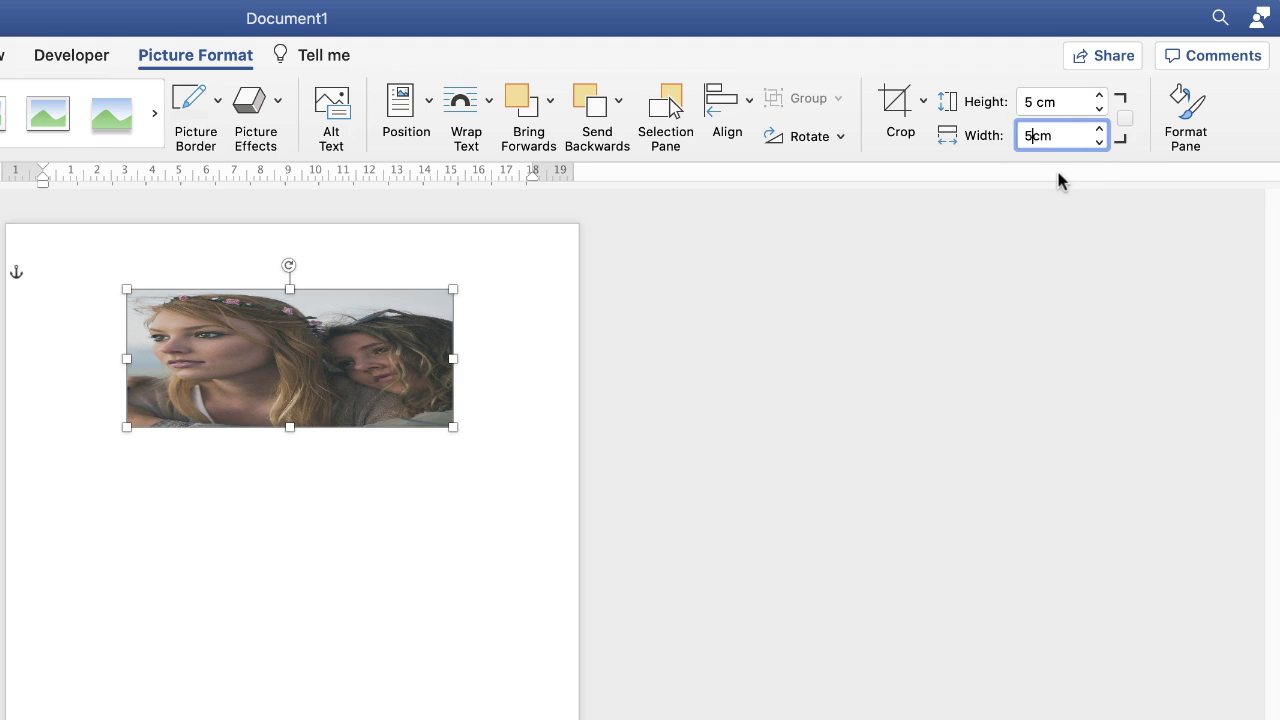
type("cm")
key("Return")
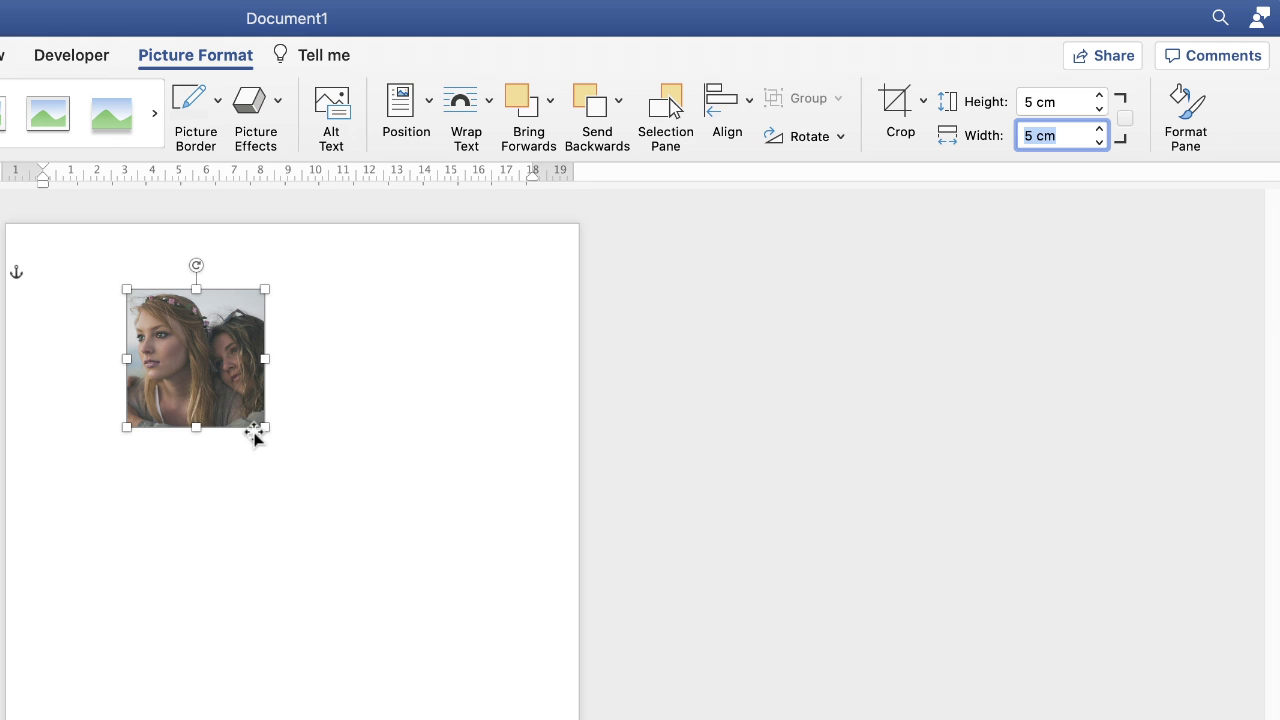
left_click_drag(264, 427, 404, 597)
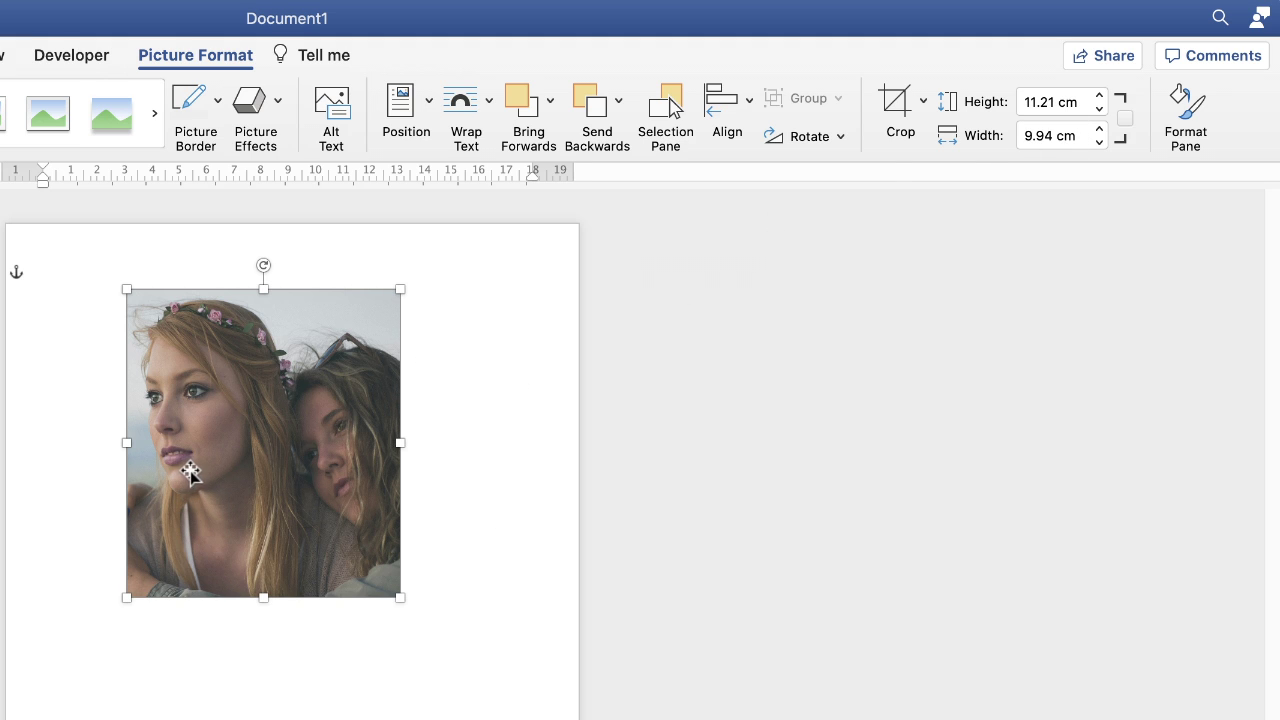
key("alt+F8")
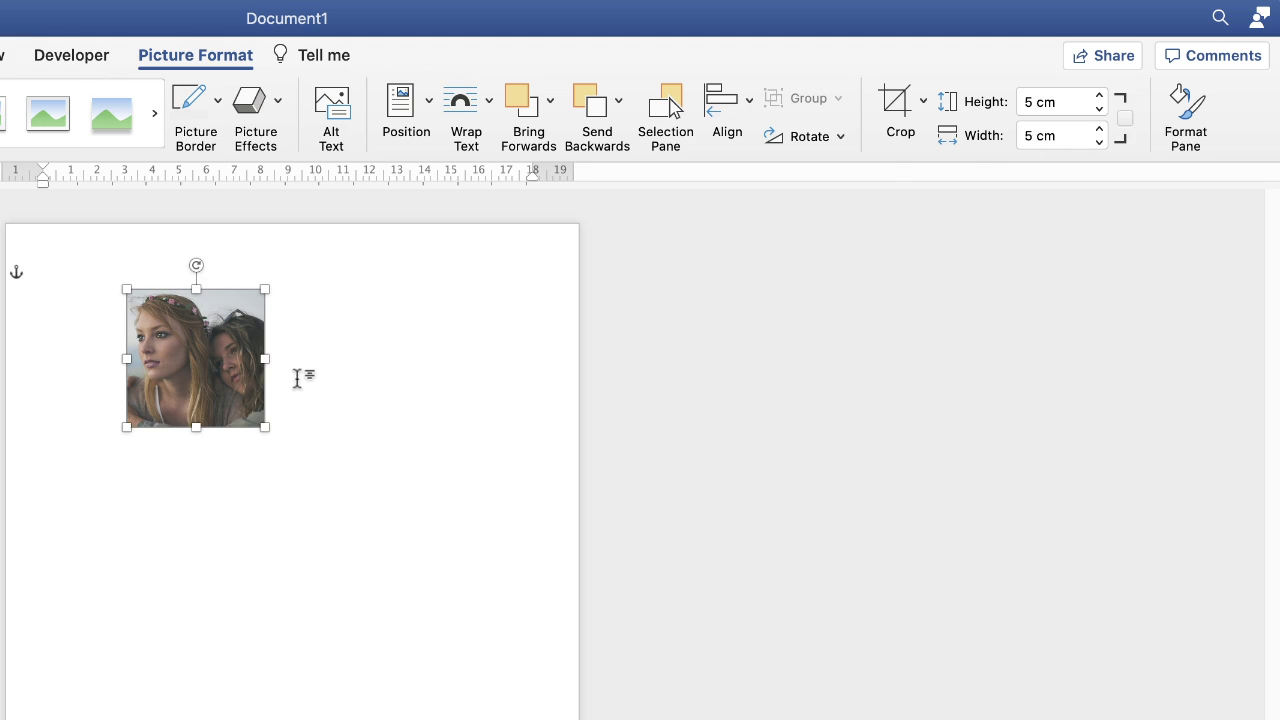
Turn on Lock Aspect Ratio, test a corner resize, then deselect the photo
left_click(1124, 120)
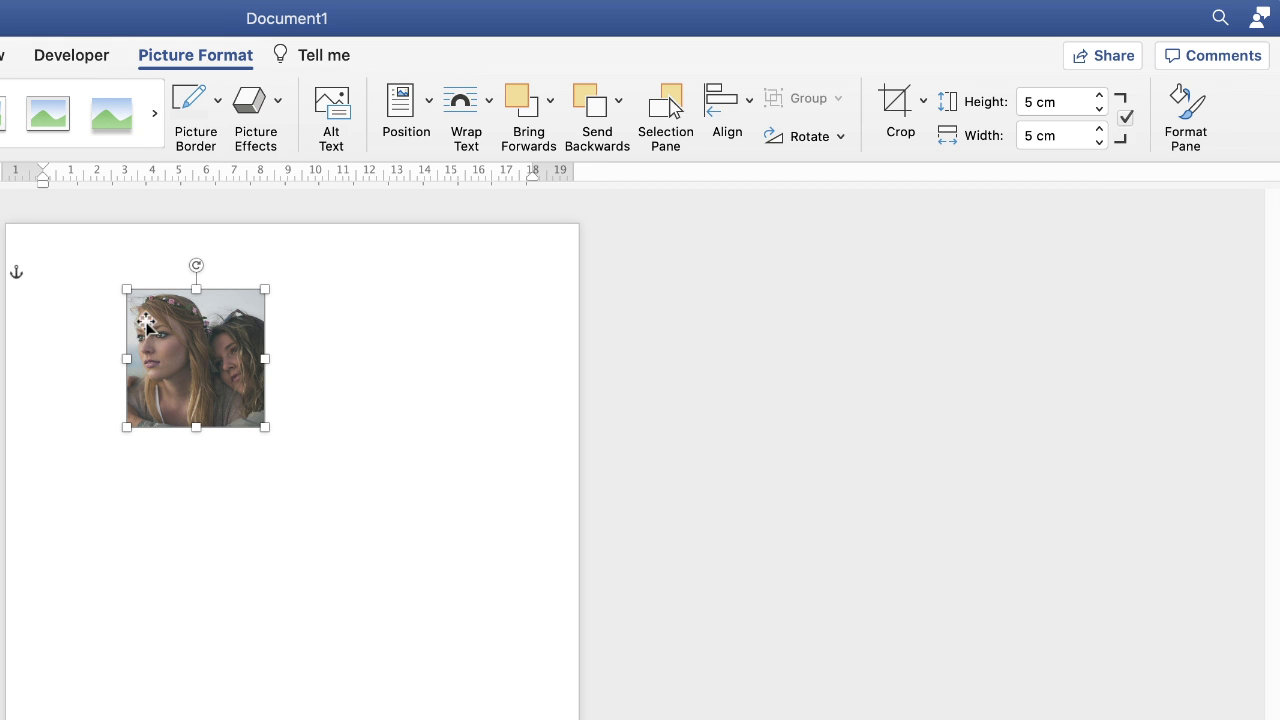
left_click_drag(264, 427, 550, 713)
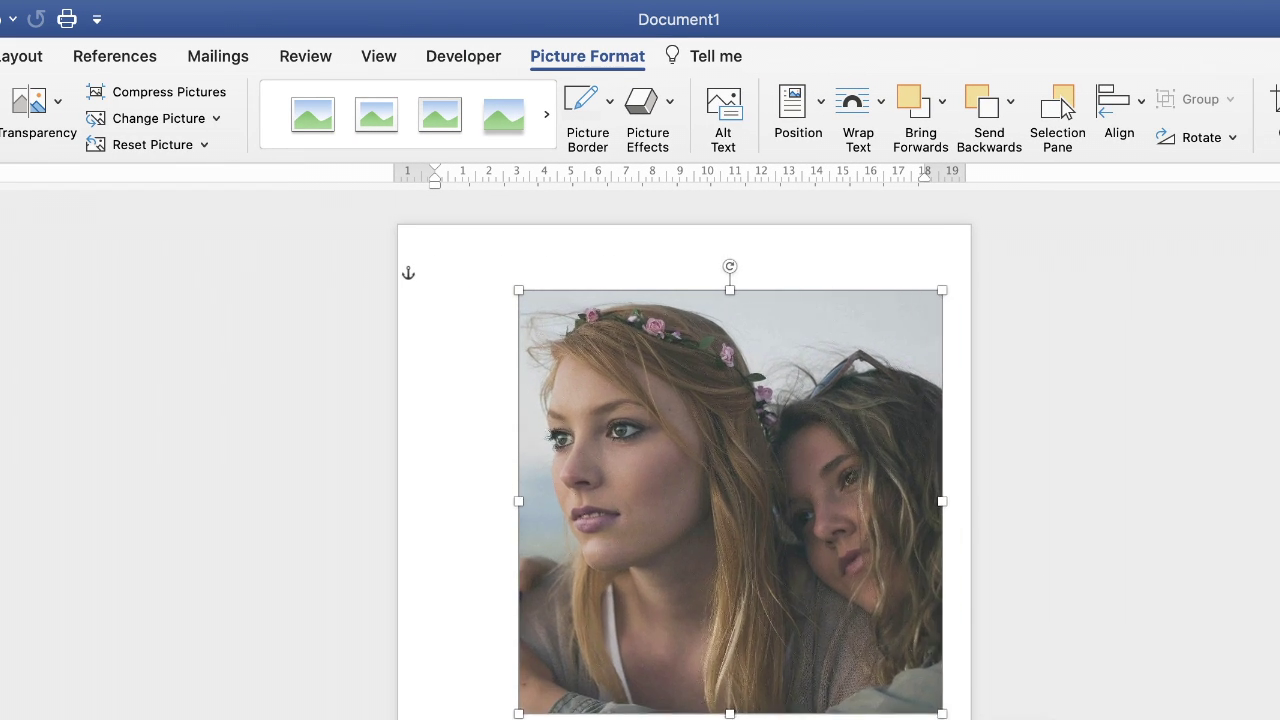
left_click_drag(942, 713, 636, 407)
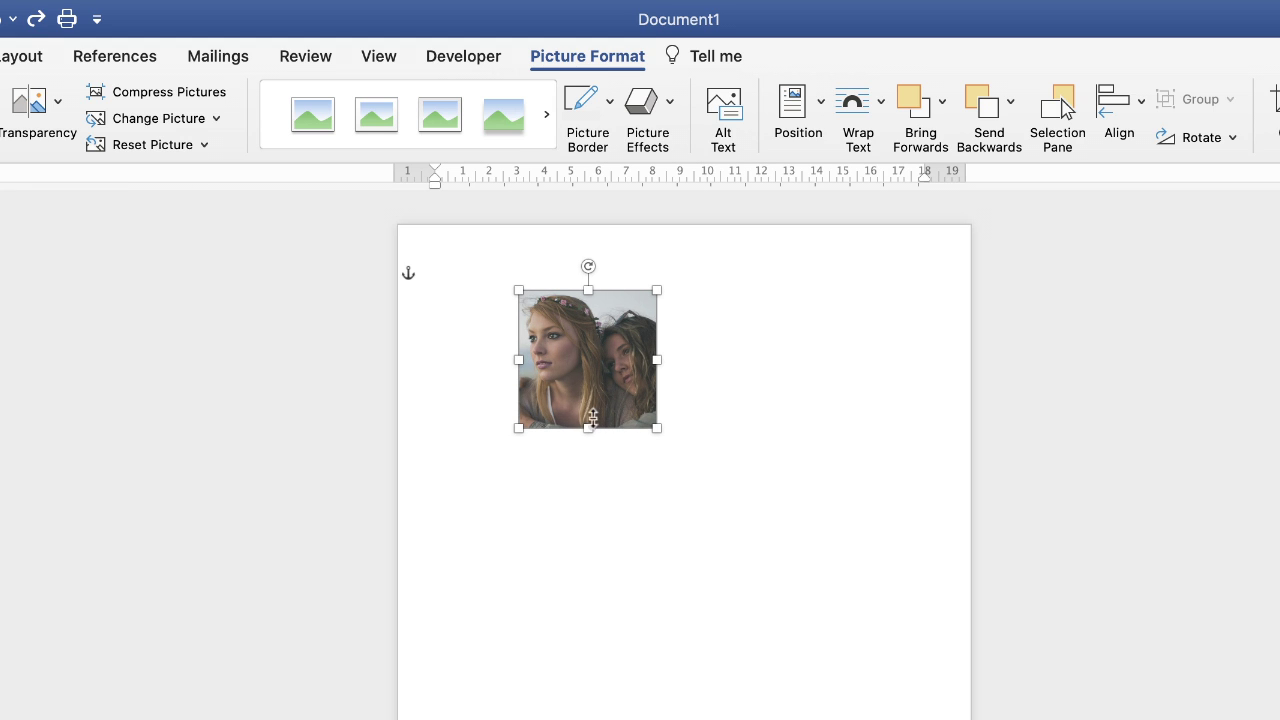
left_click(605, 481)
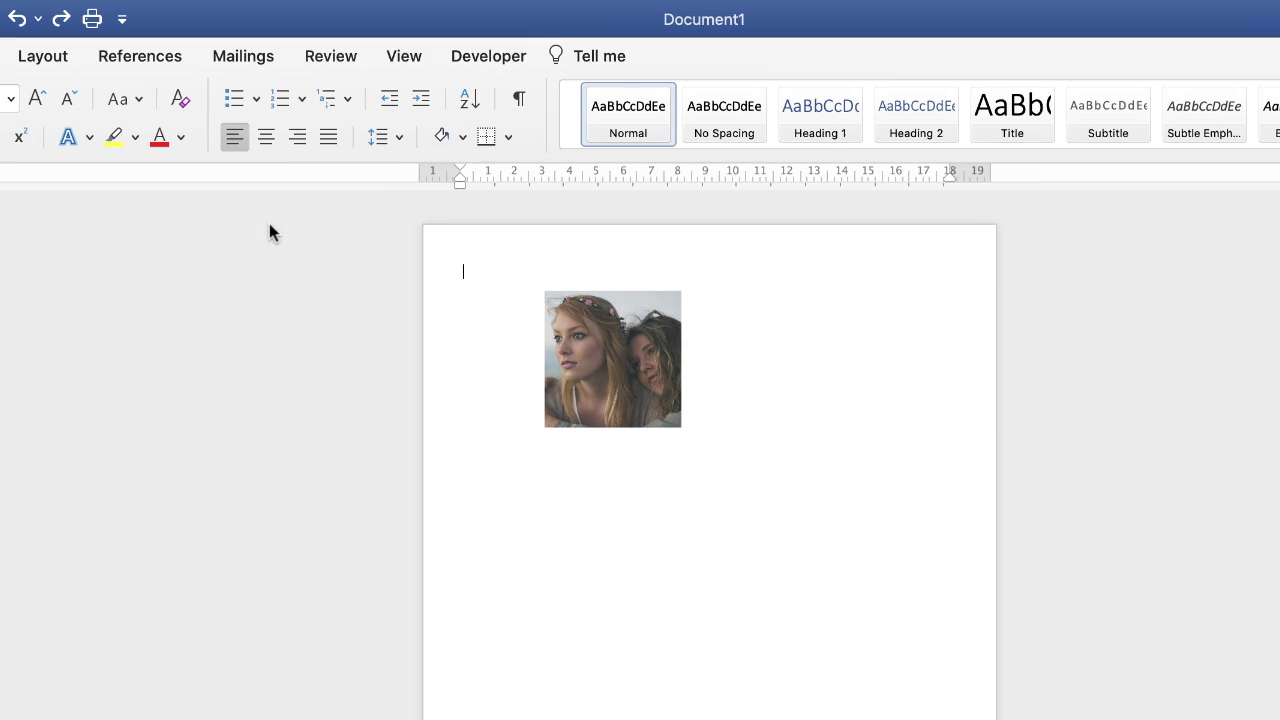
Insert mom-866571_1920 copy.jpg and set its wrapping to In Front of Text
left_click(120, 56)
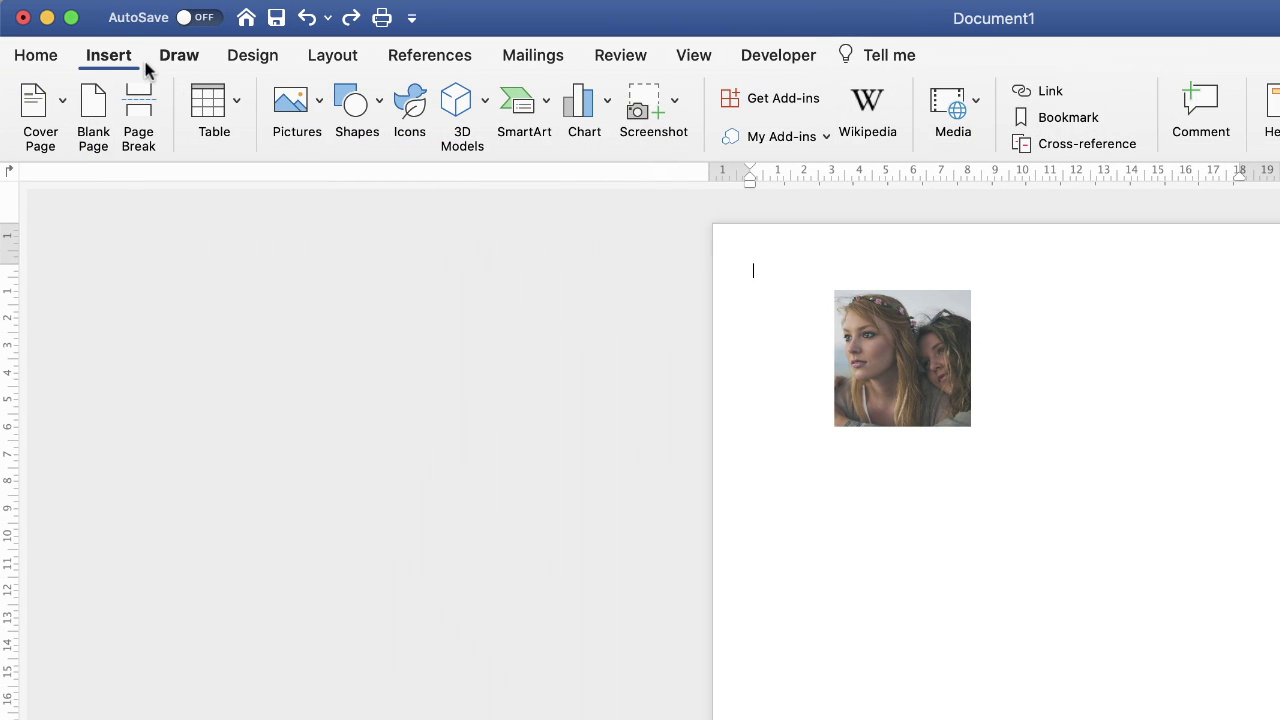
left_click(320, 104)
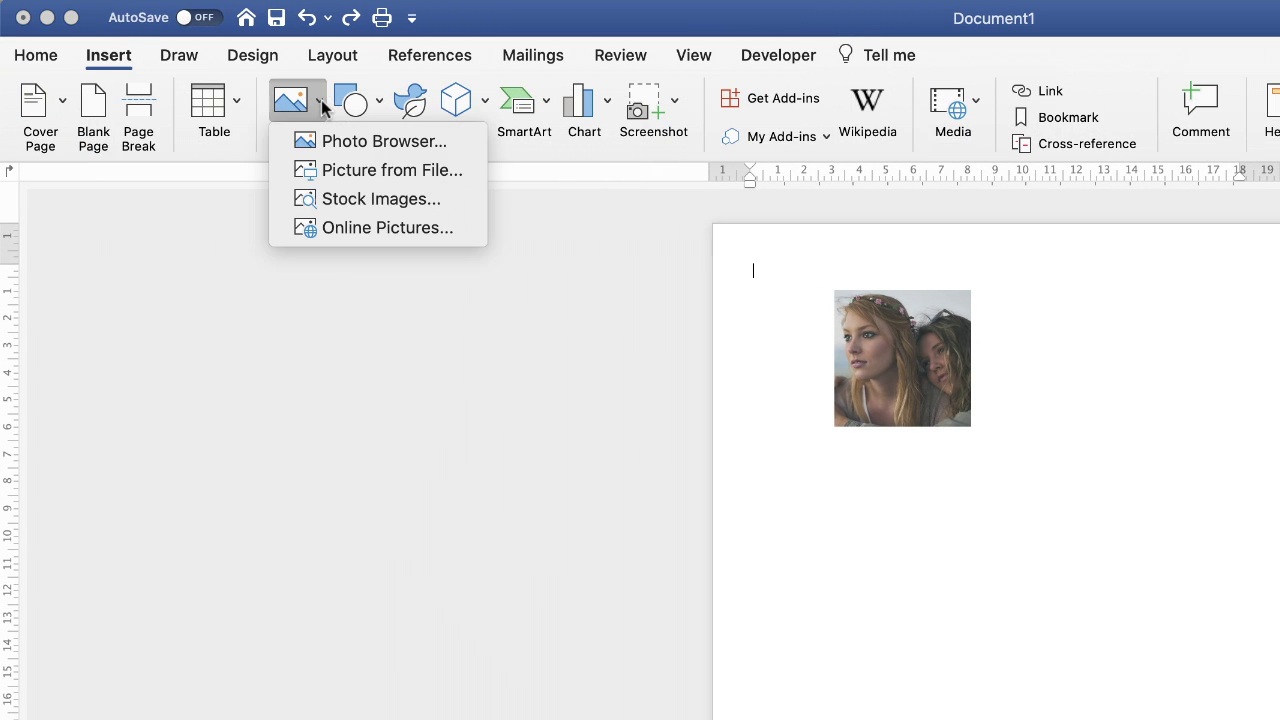
left_click(392, 170)
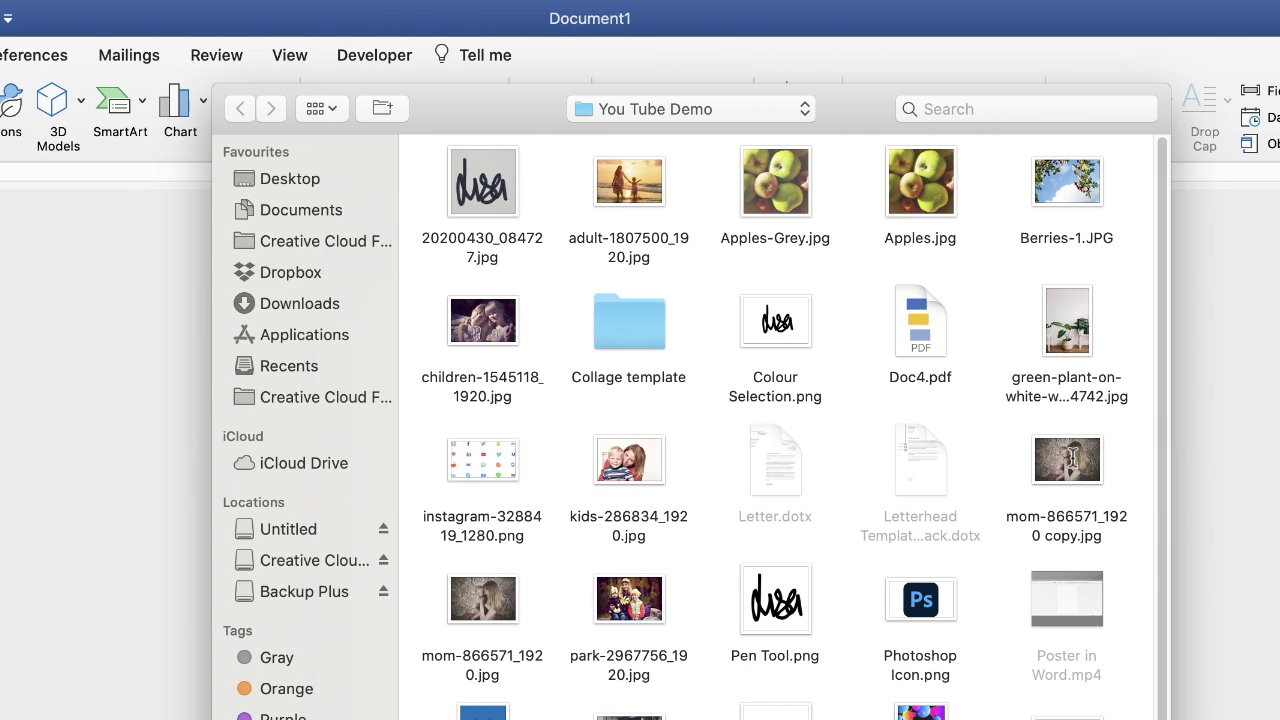
left_click(1068, 462)
key("Return")
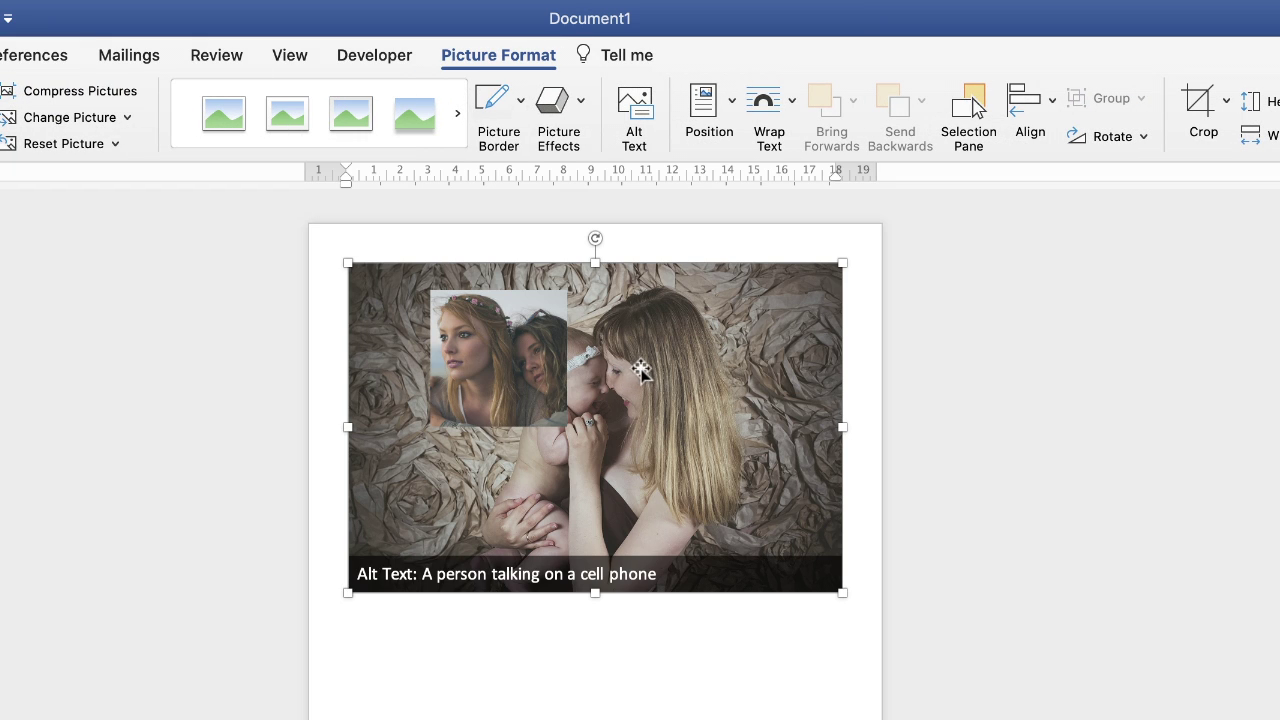
left_click(792, 101)
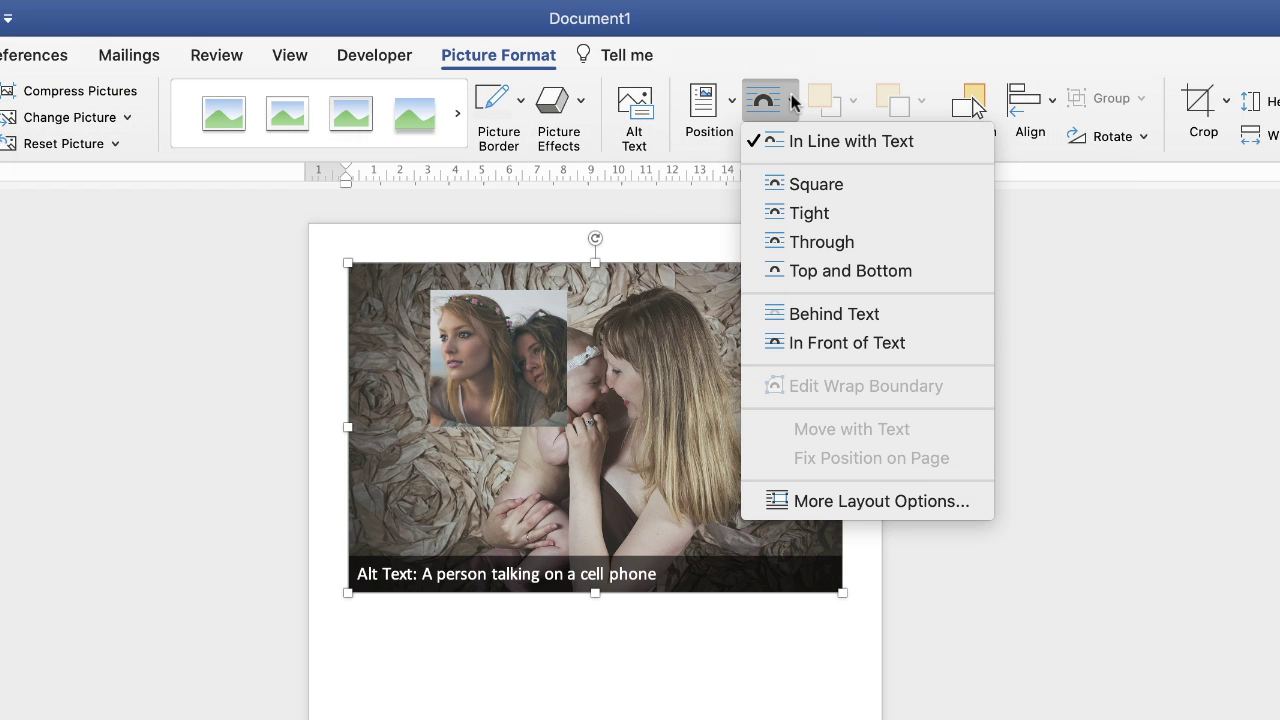
left_click(806, 346)
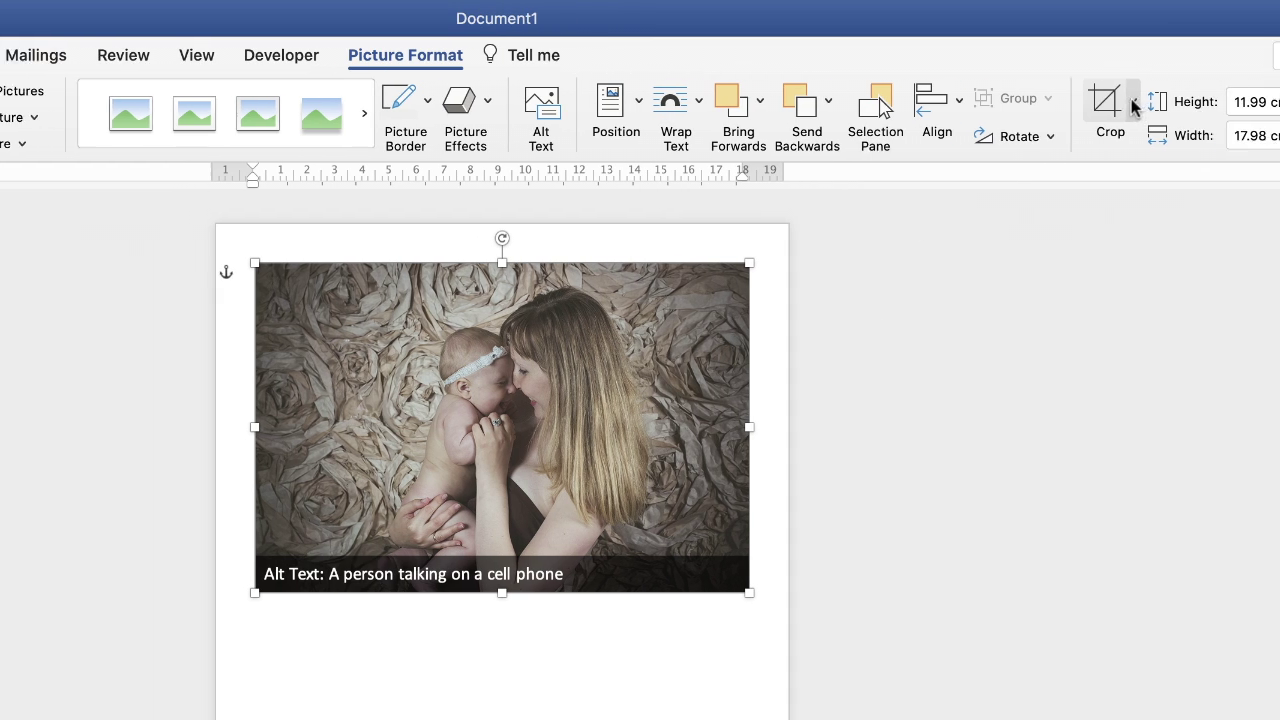
Crop the mother-and-baby photo to a 1:1 square
left_click(1227, 101)
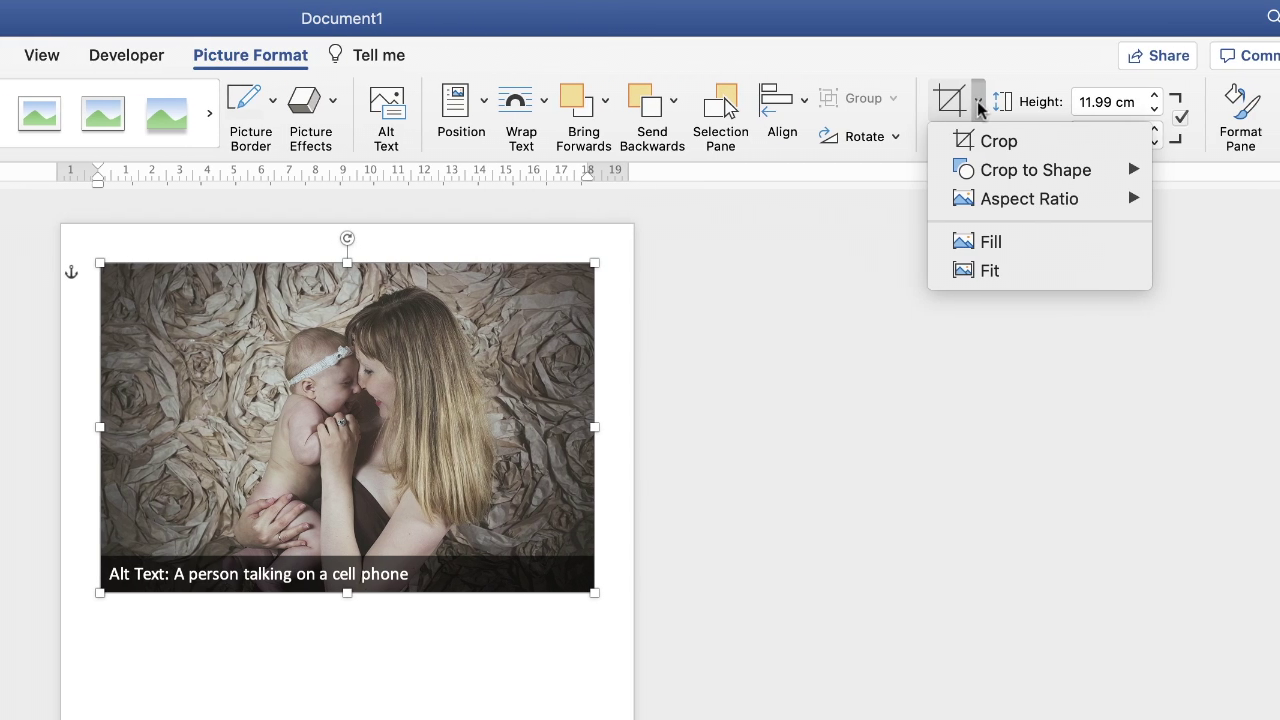
mouse_move(1007, 205)
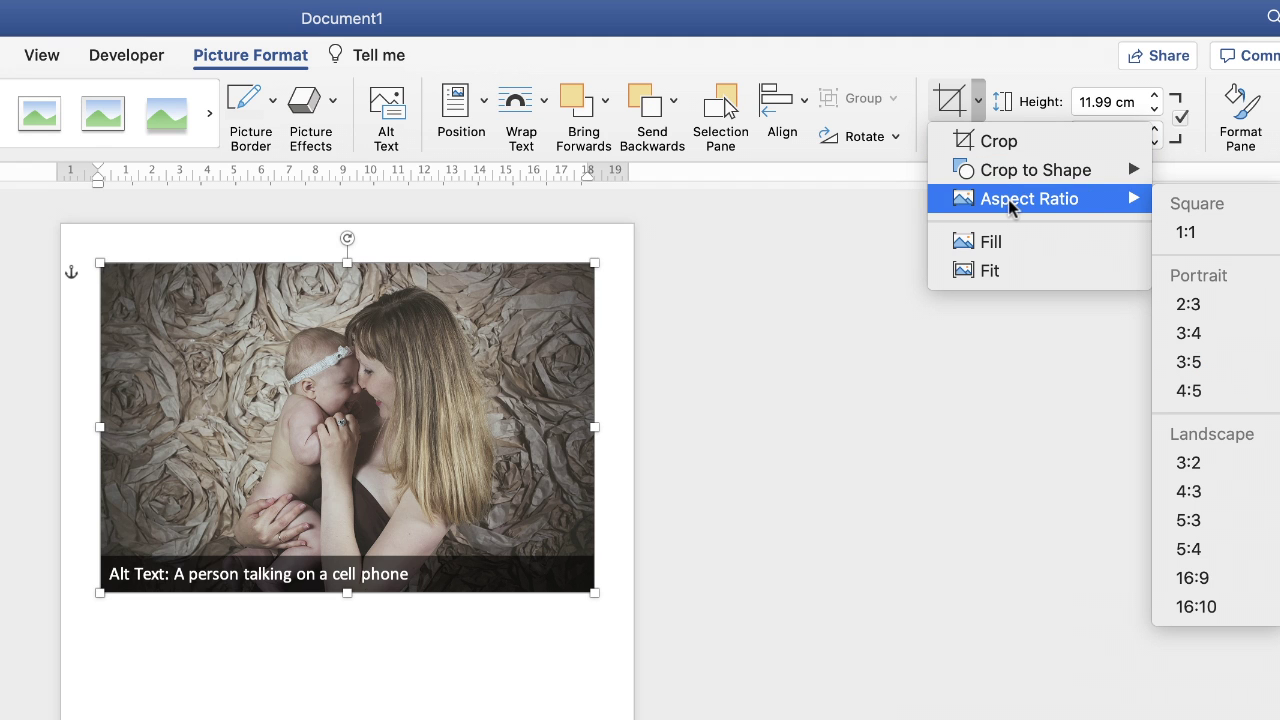
left_click(1184, 233)
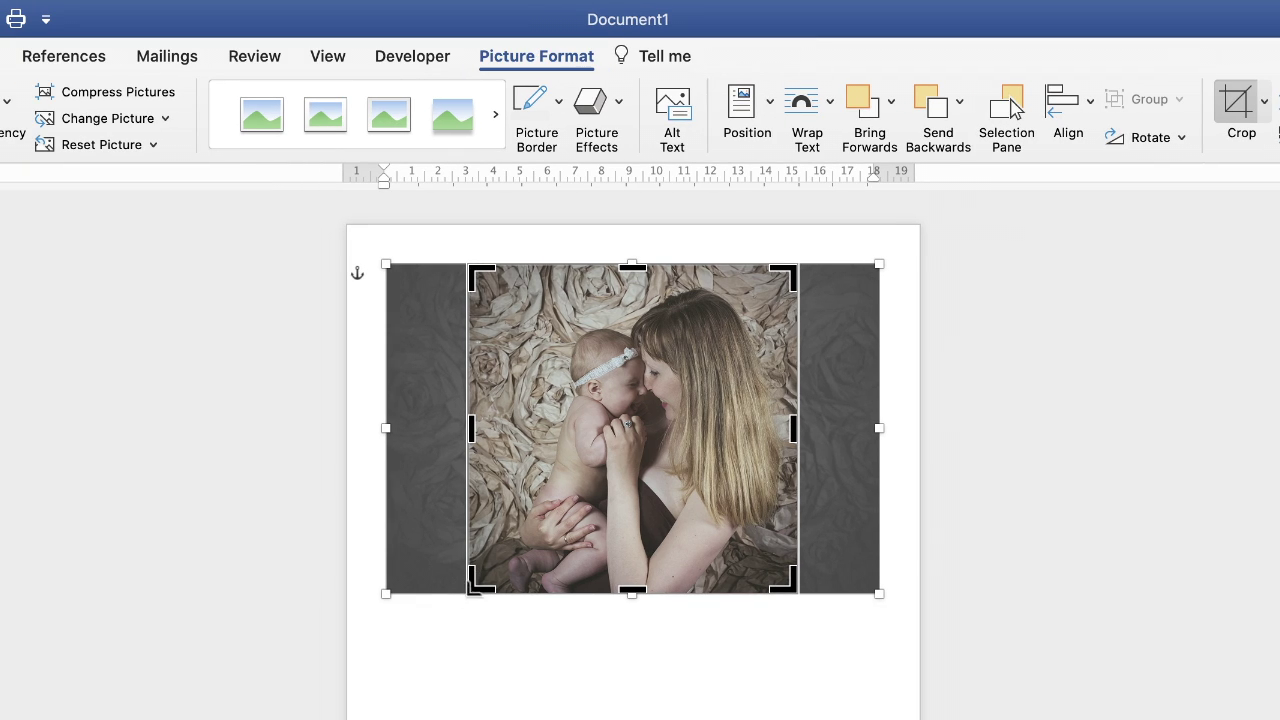
left_click_drag(472, 588, 486, 581)
left_click_drag(623, 449, 613, 452)
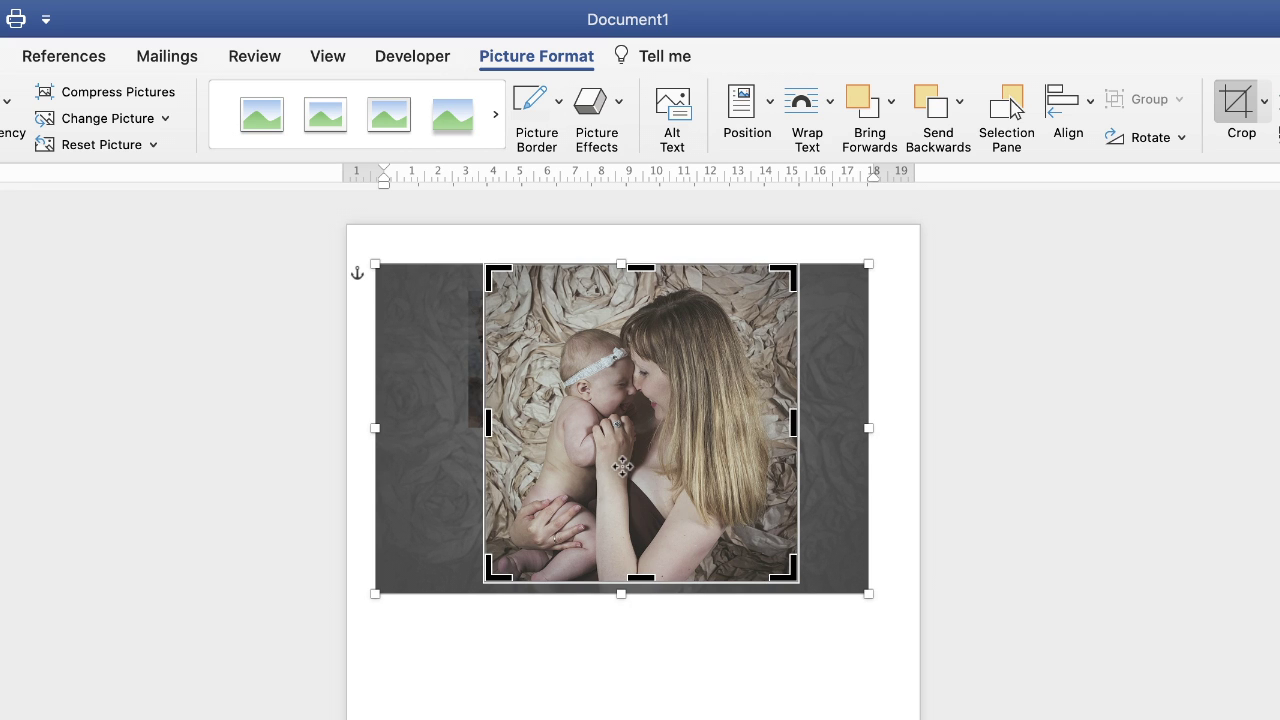
key("Escape")
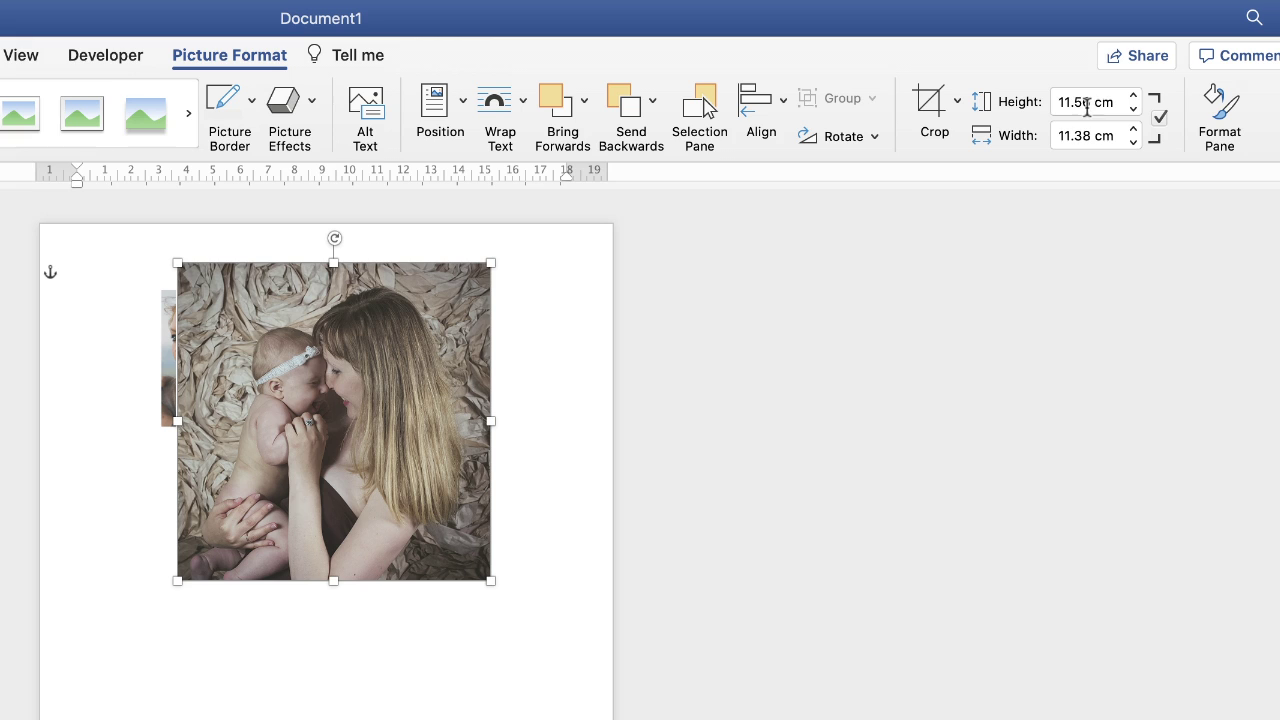
Size the photo to 5 cm and place it directly below the first photo
left_click_drag(1092, 102, 1031, 157)
type("5")
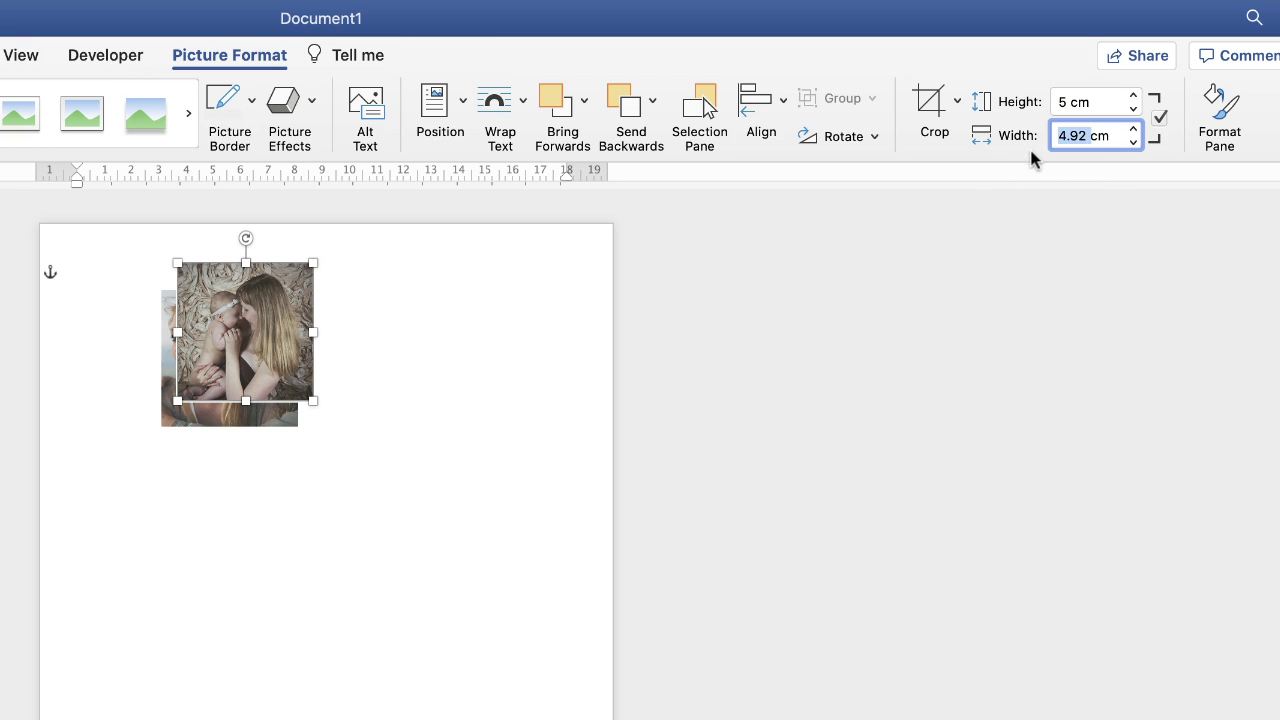
type("5")
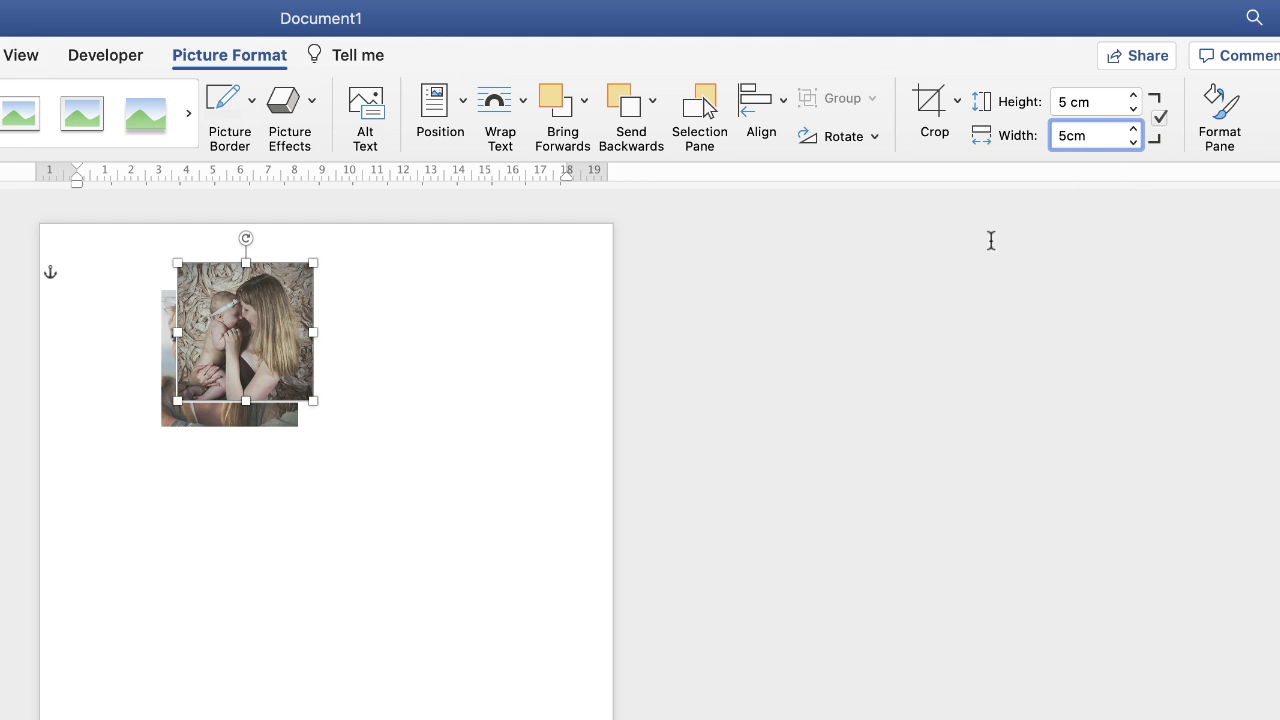
key("Return")
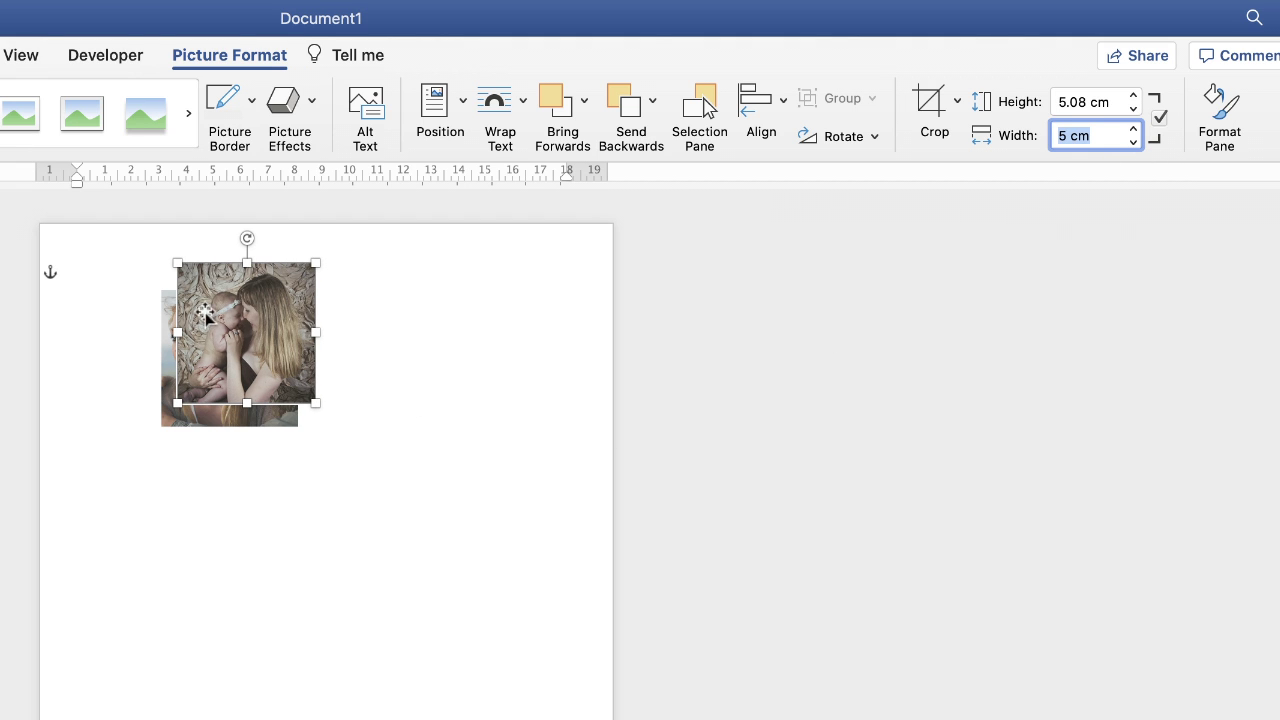
left_click_drag(263, 327, 237, 506)
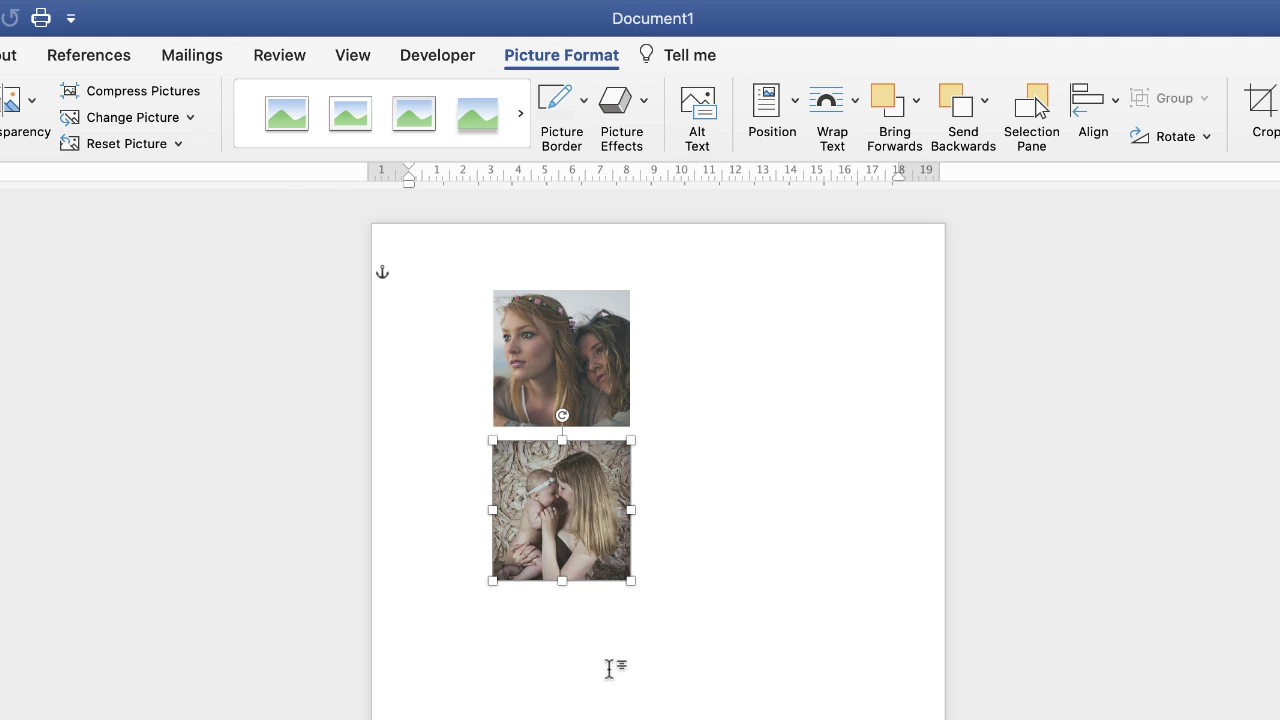
Crop the third photo to a 1:1 square and move it below the second
left_click(697, 654)
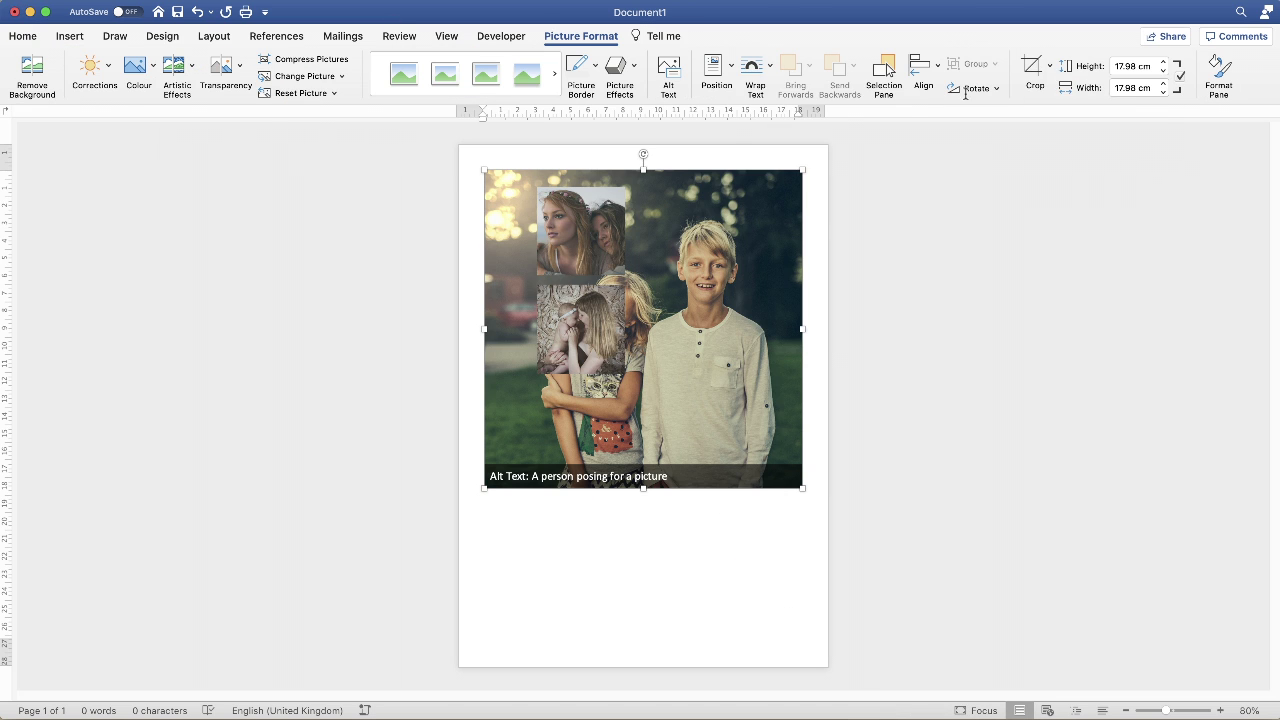
left_click(1049, 65)
mouse_move(1082, 128)
left_click(1183, 150)
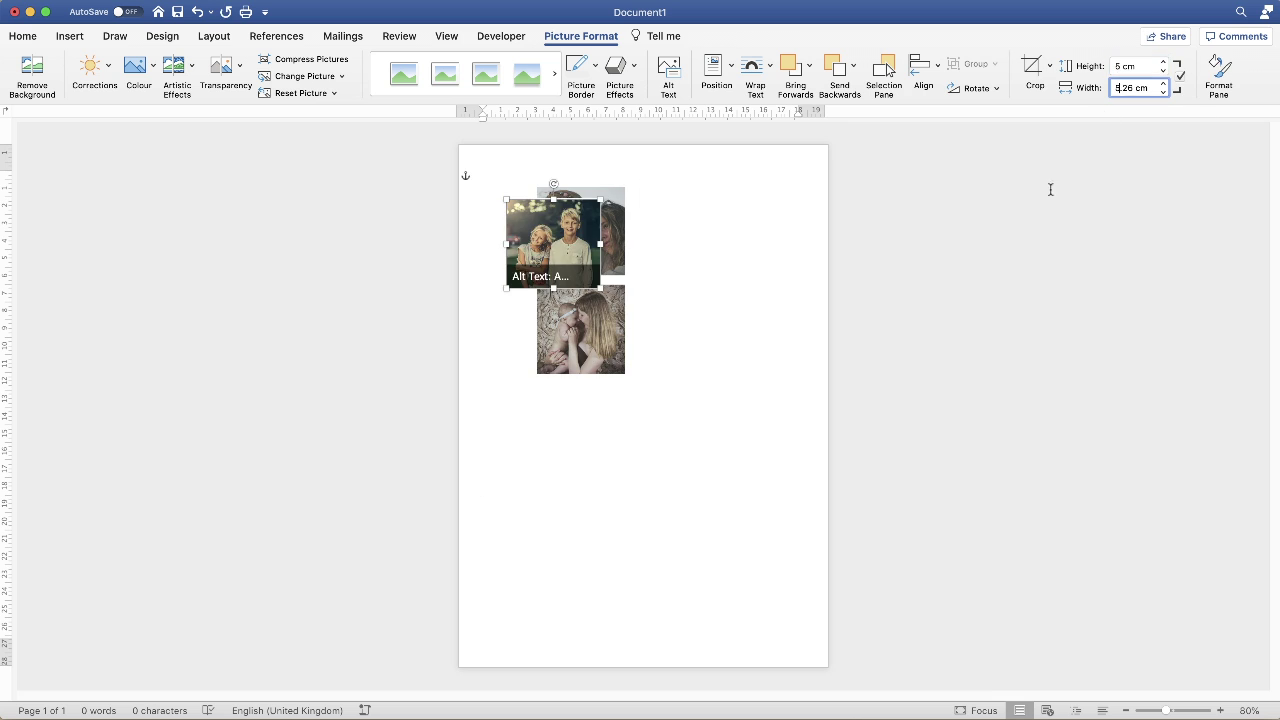
left_click_drag(553, 243, 580, 428)
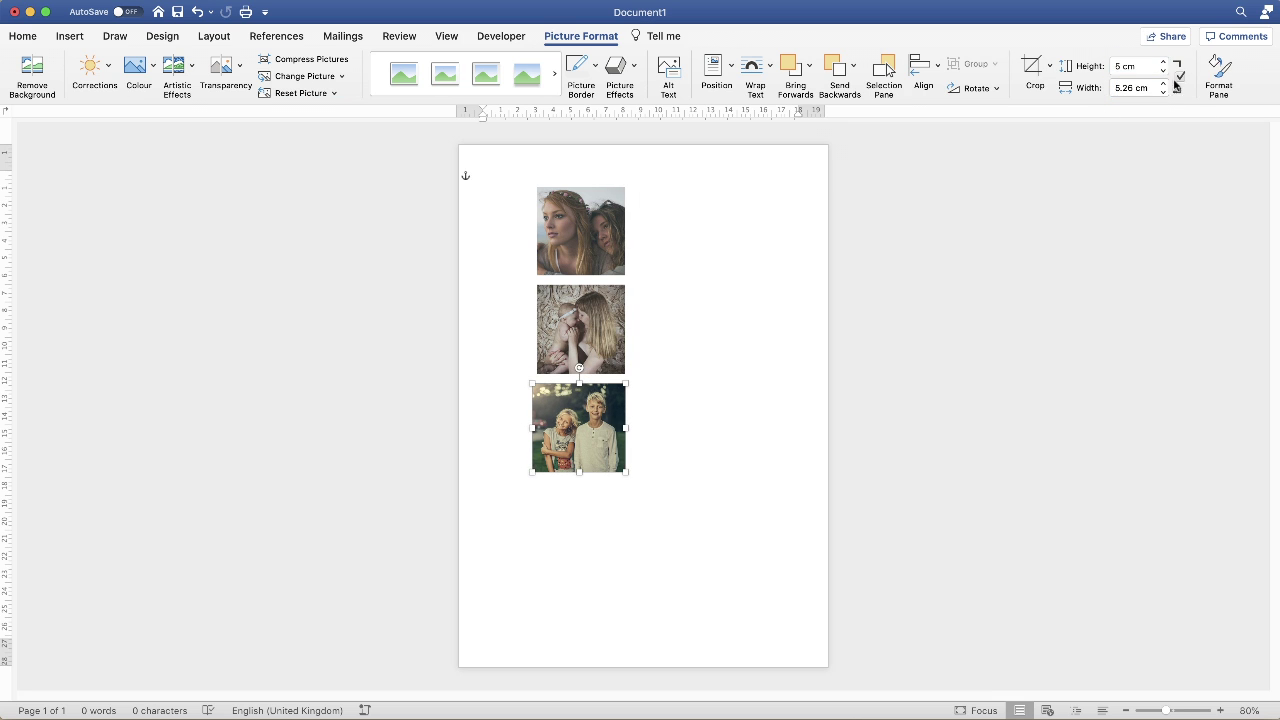
key("Escape")
Insert the fourth photo, crop it square at 5 cm, and move it to the column's bottom
left_click(190, 86)
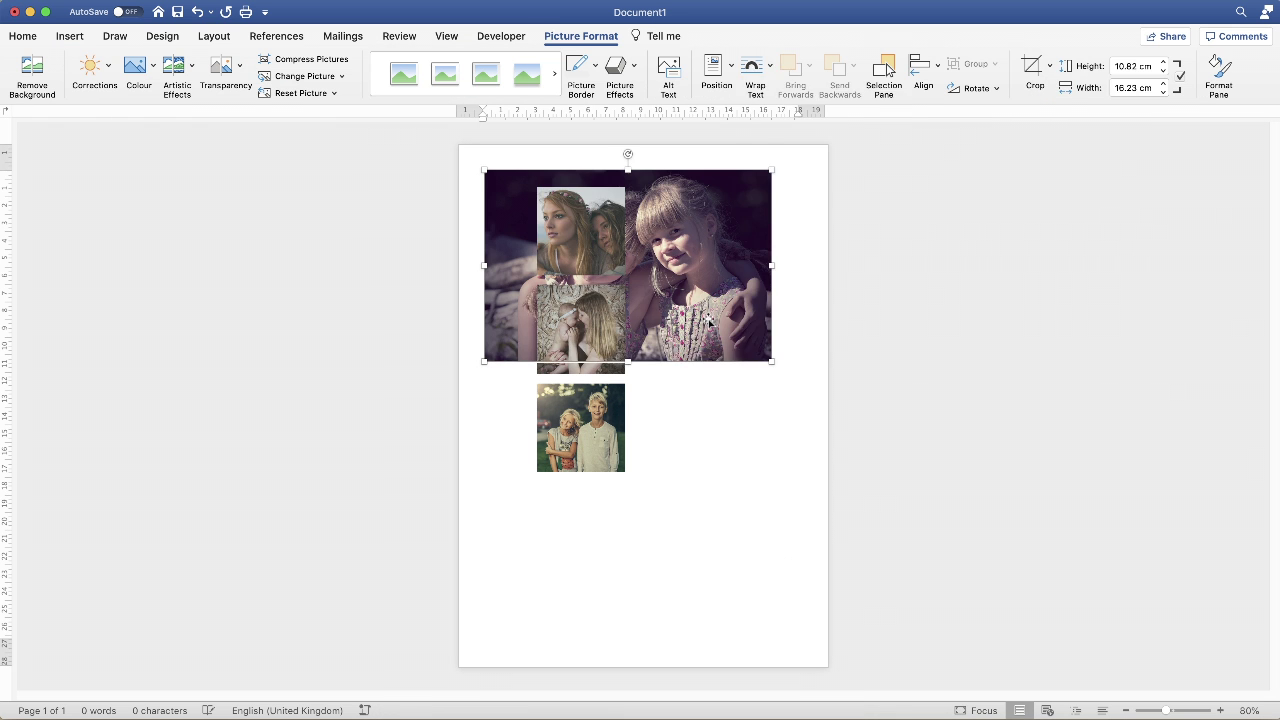
left_click(1049, 65)
left_click(1063, 114)
left_click(1133, 65)
type("5")
key("Return")
left_click_drag(576, 214, 590, 507)
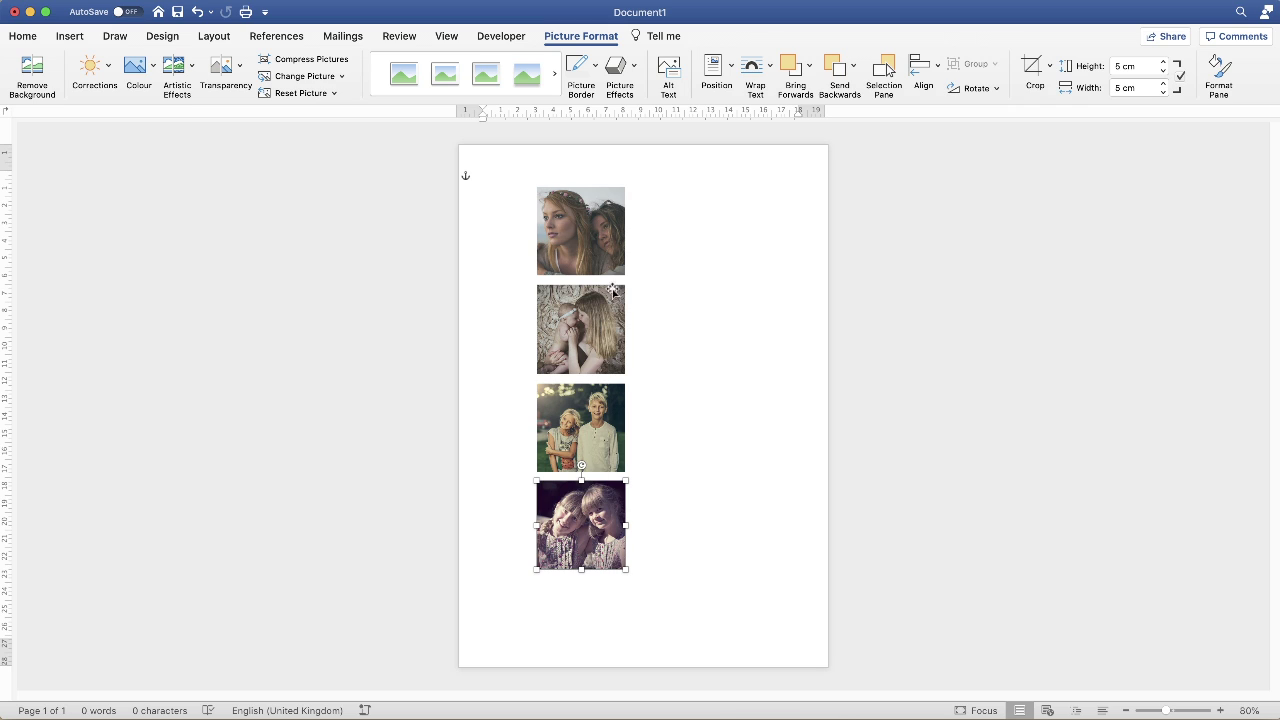
Select all four photos, apply Distribute Vertically, then Align to Centre
left_click(572, 512)
left_click(580, 423, "shift")
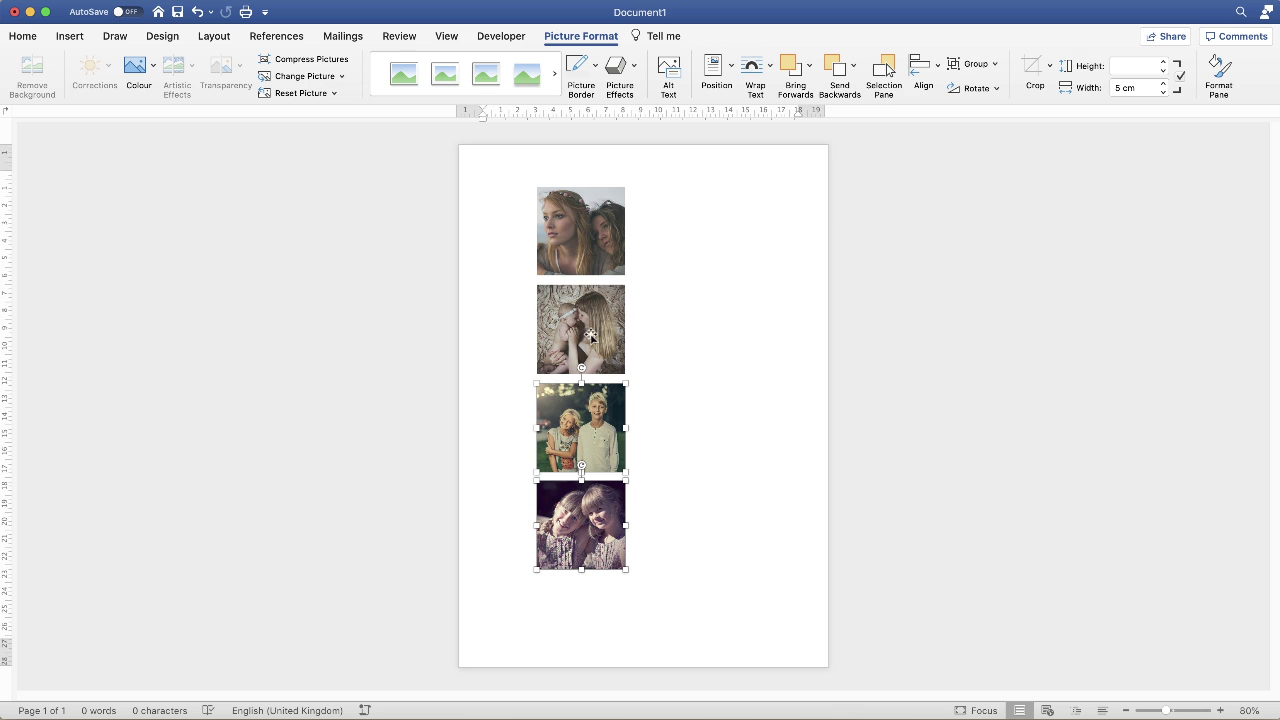
left_click(589, 336, "shift")
left_click(590, 236, "shift")
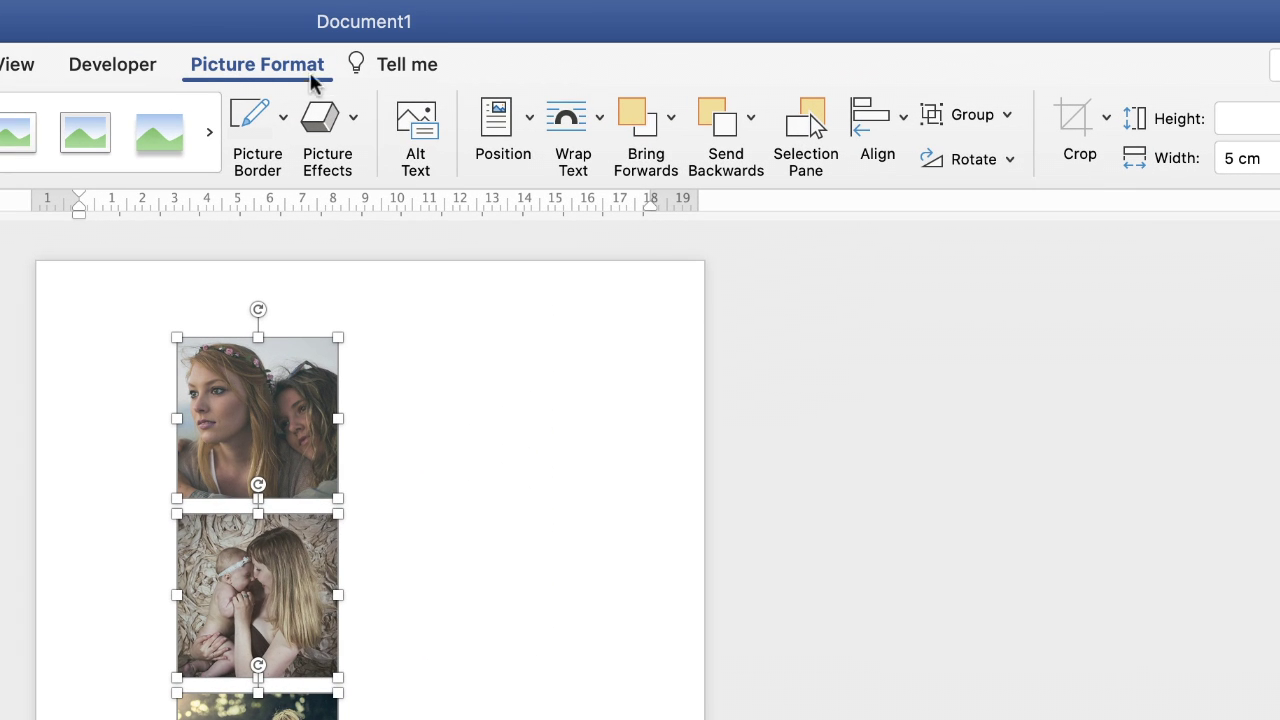
left_click(903, 118)
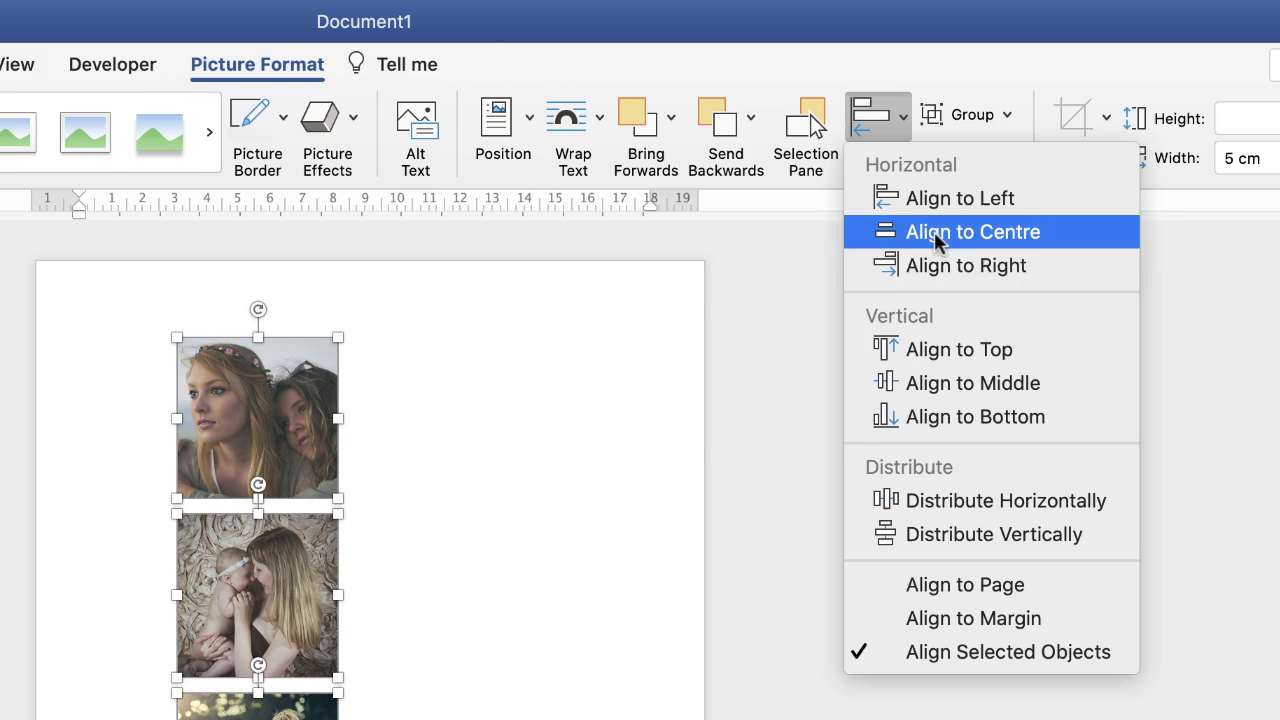
left_click(1057, 537)
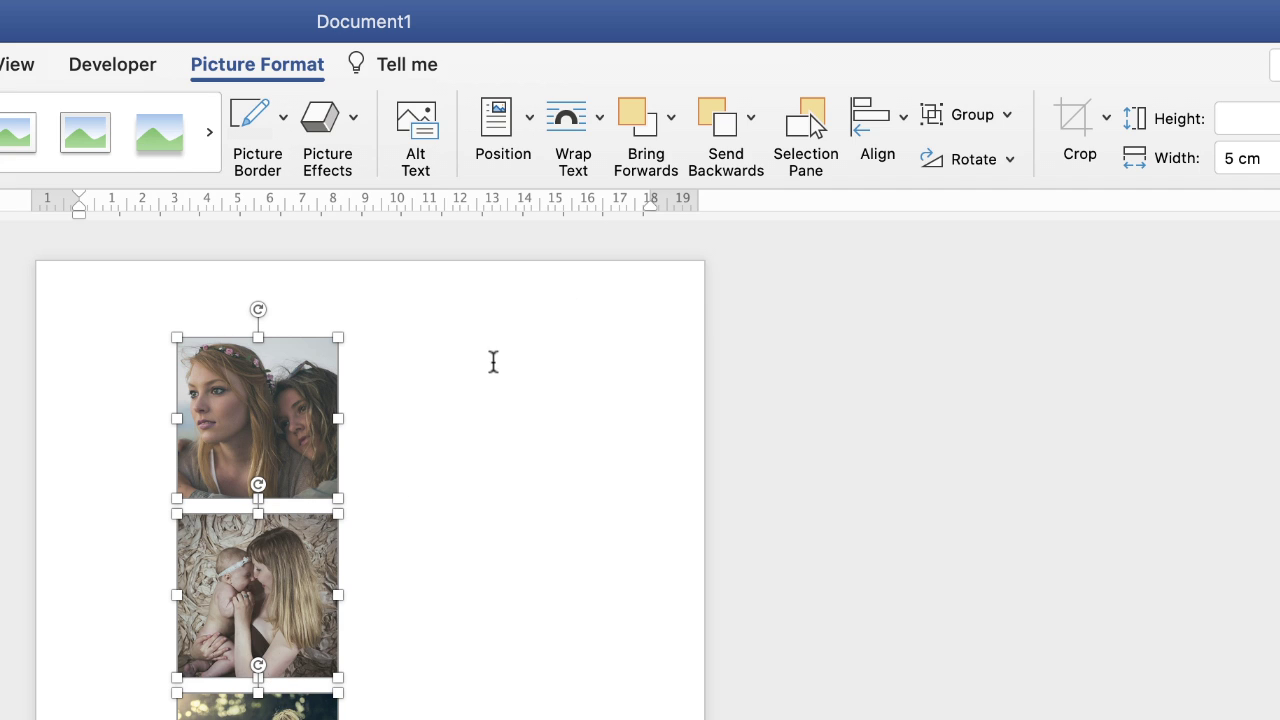
left_click(903, 120)
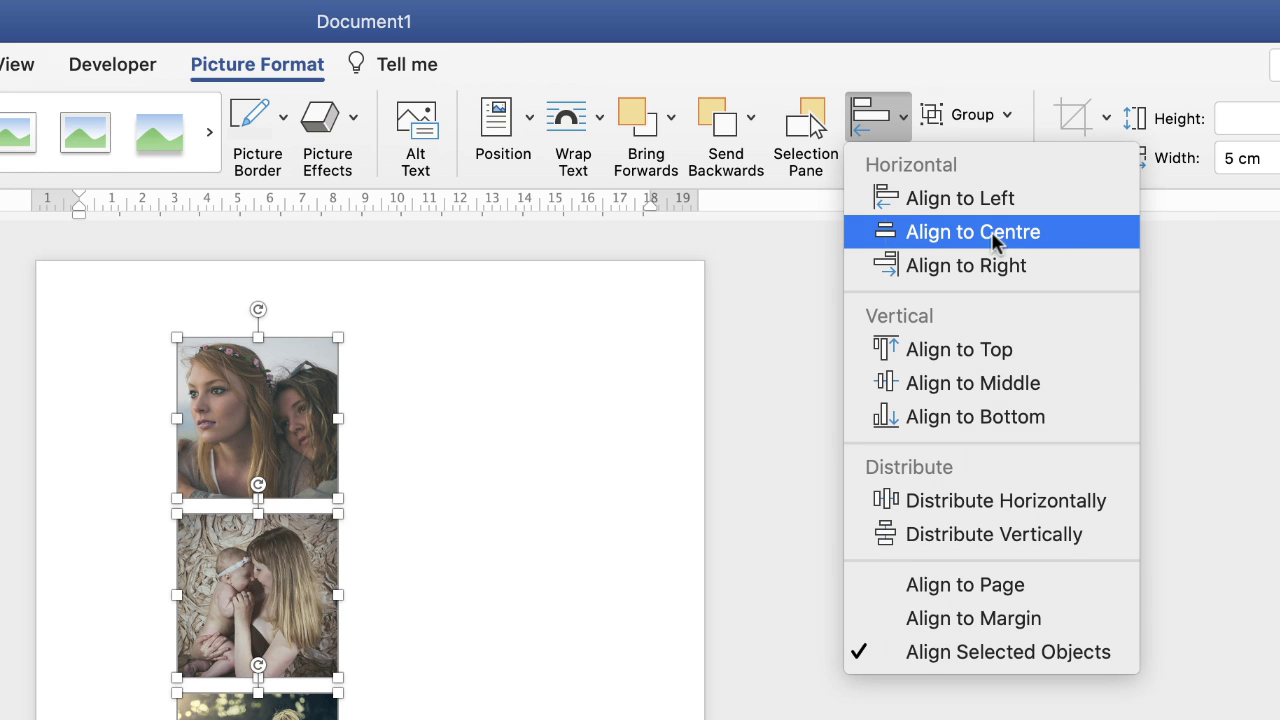
left_click(930, 232)
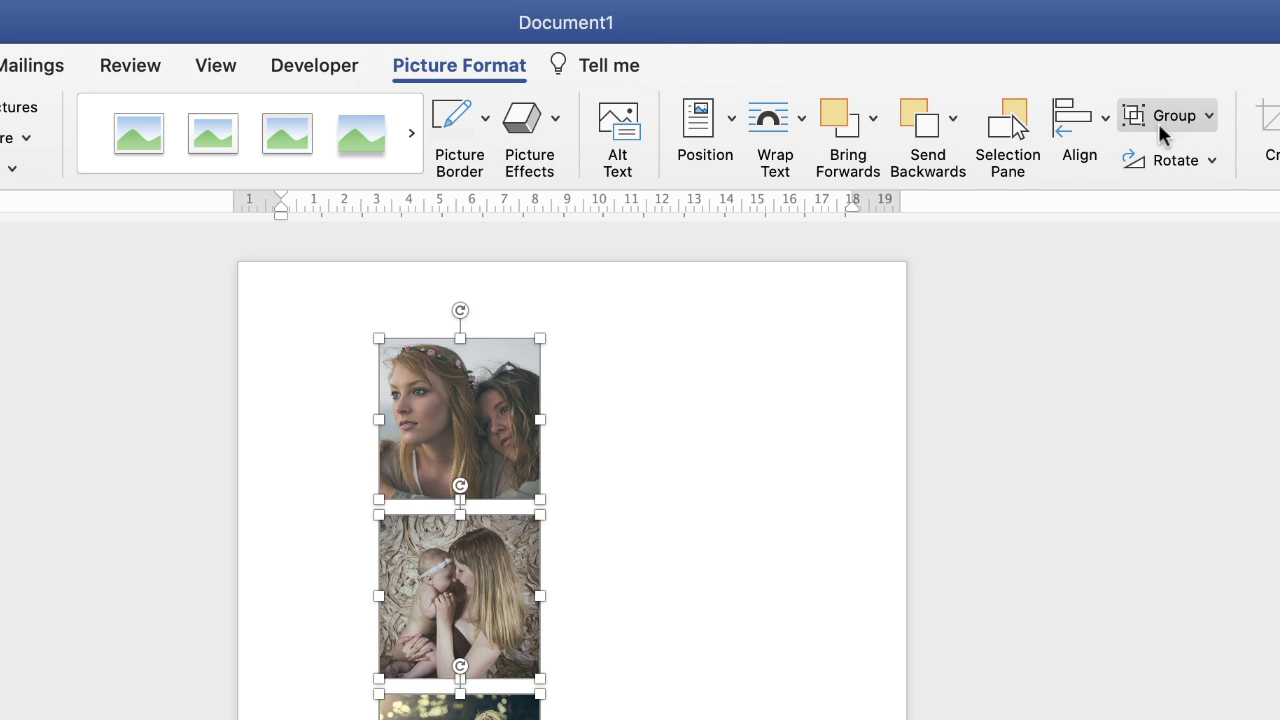
Group the four photos into one strip and drag it near the page centre
left_click(1209, 117)
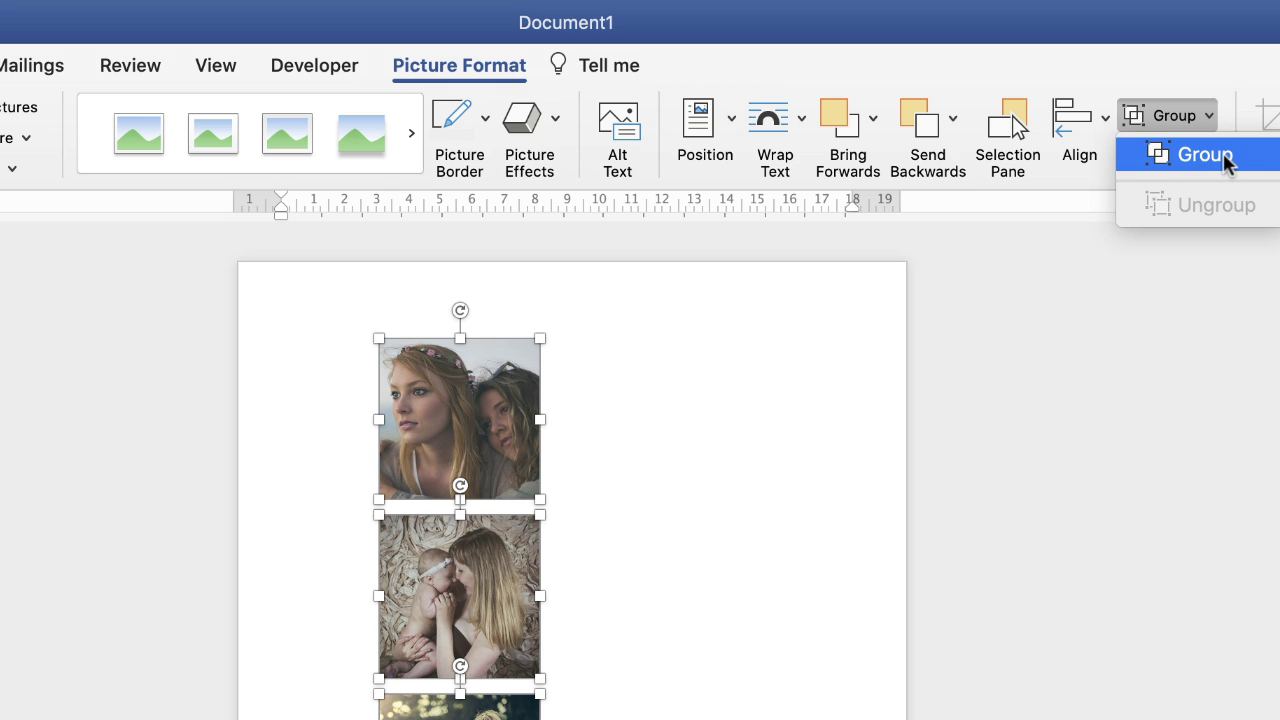
left_click(1226, 160)
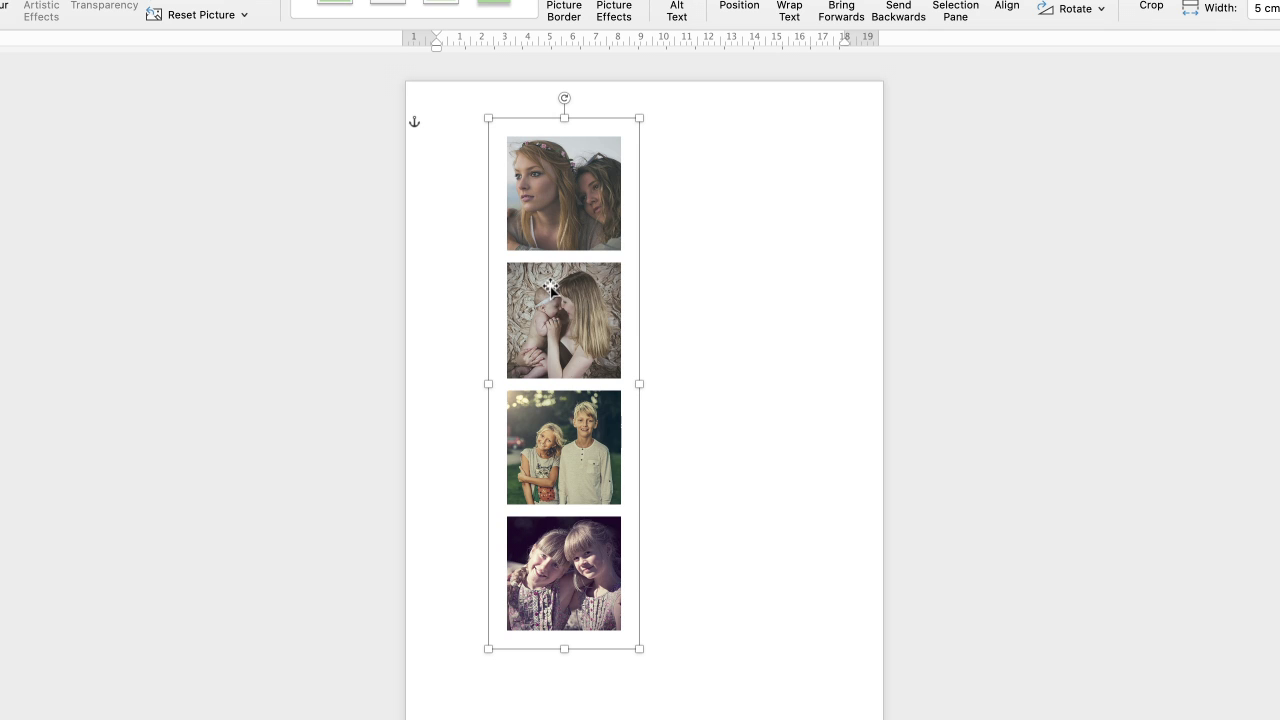
left_click_drag(551, 288, 631, 312)
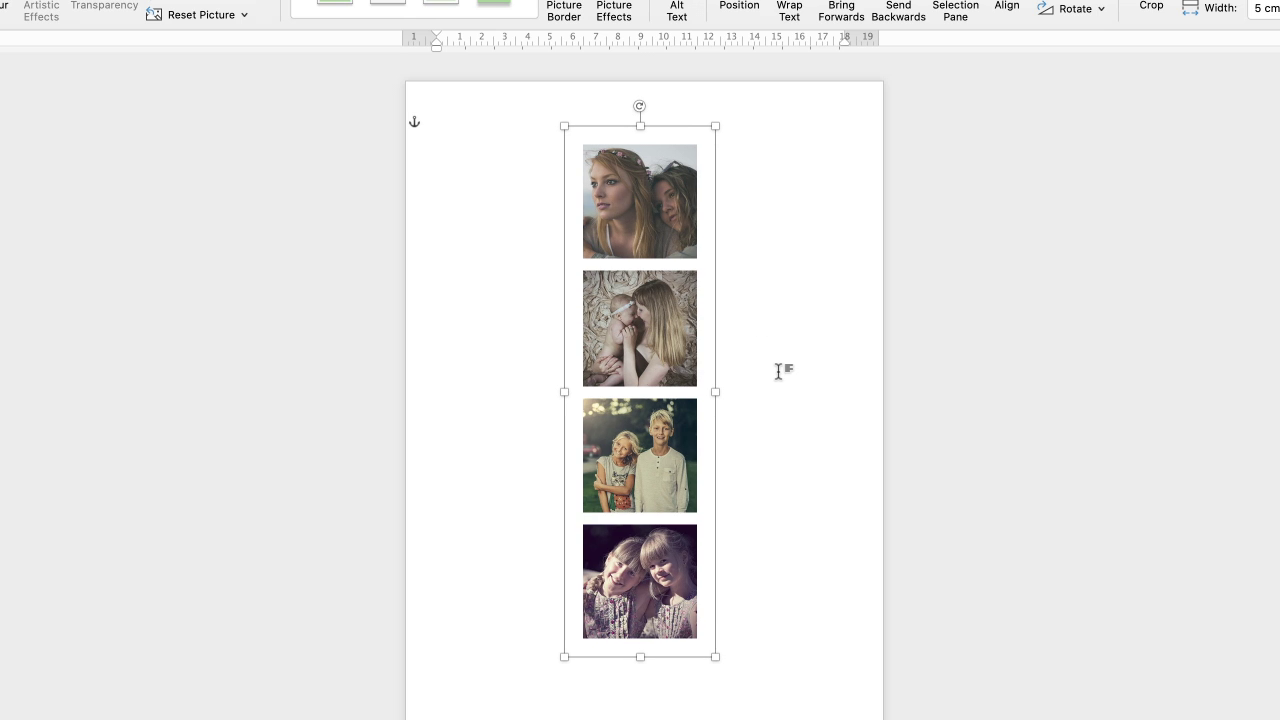
left_click(781, 372)
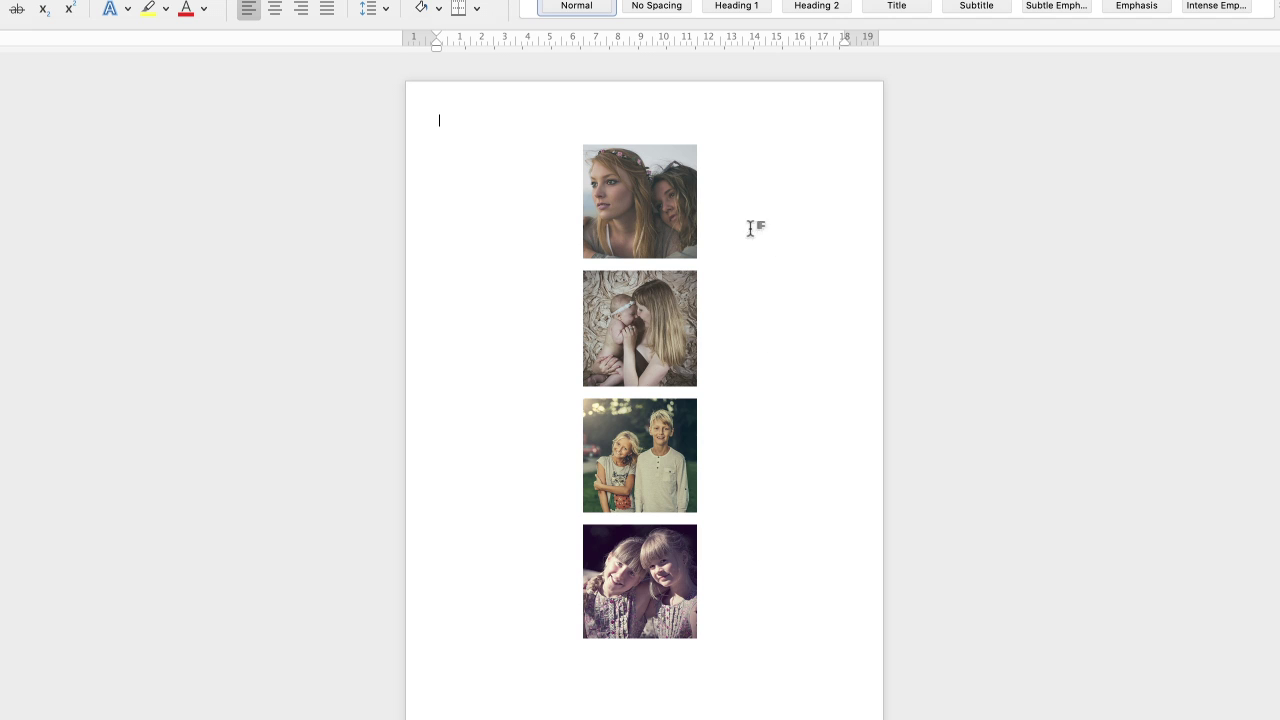
mouse_move(642, 316)
left_mouse_down()
mouse_move(520, 307)
mouse_move(662, 307)
left_mouse_up()
Draw a tall 24.92 by 5.87 cm text box around the photo strip and give it No Fill
left_click(765, 443)
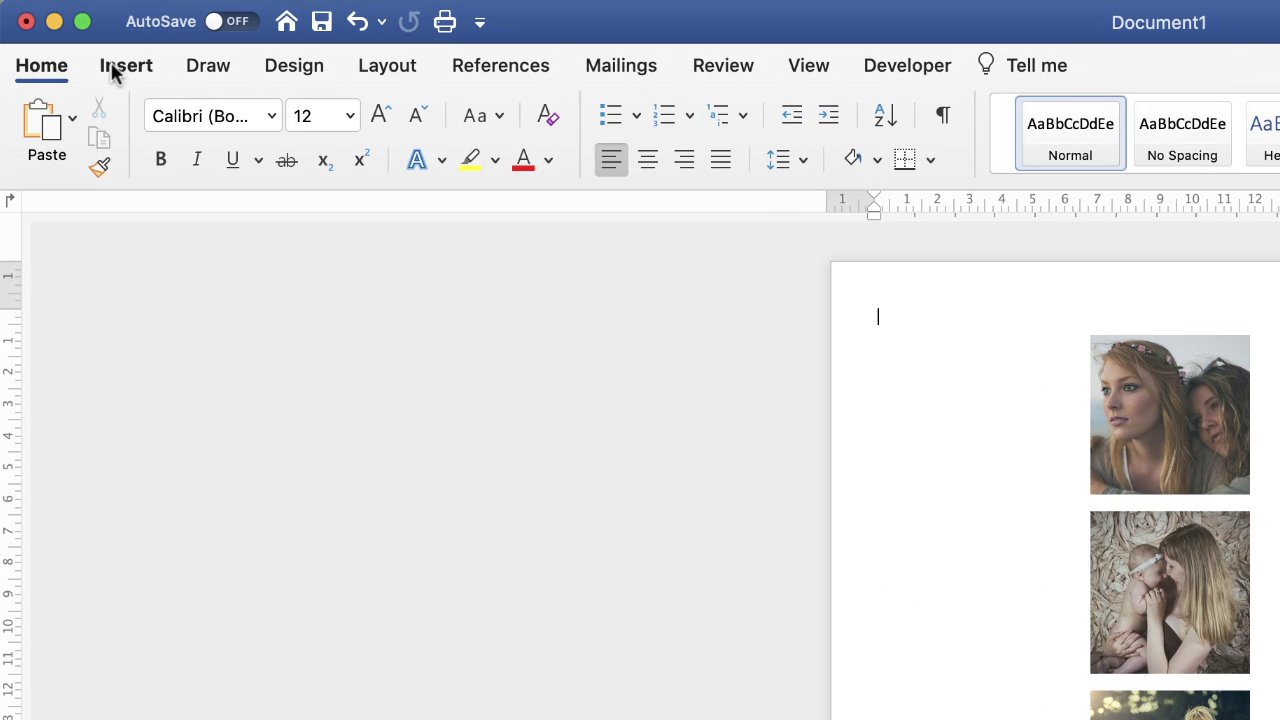
left_click(118, 70)
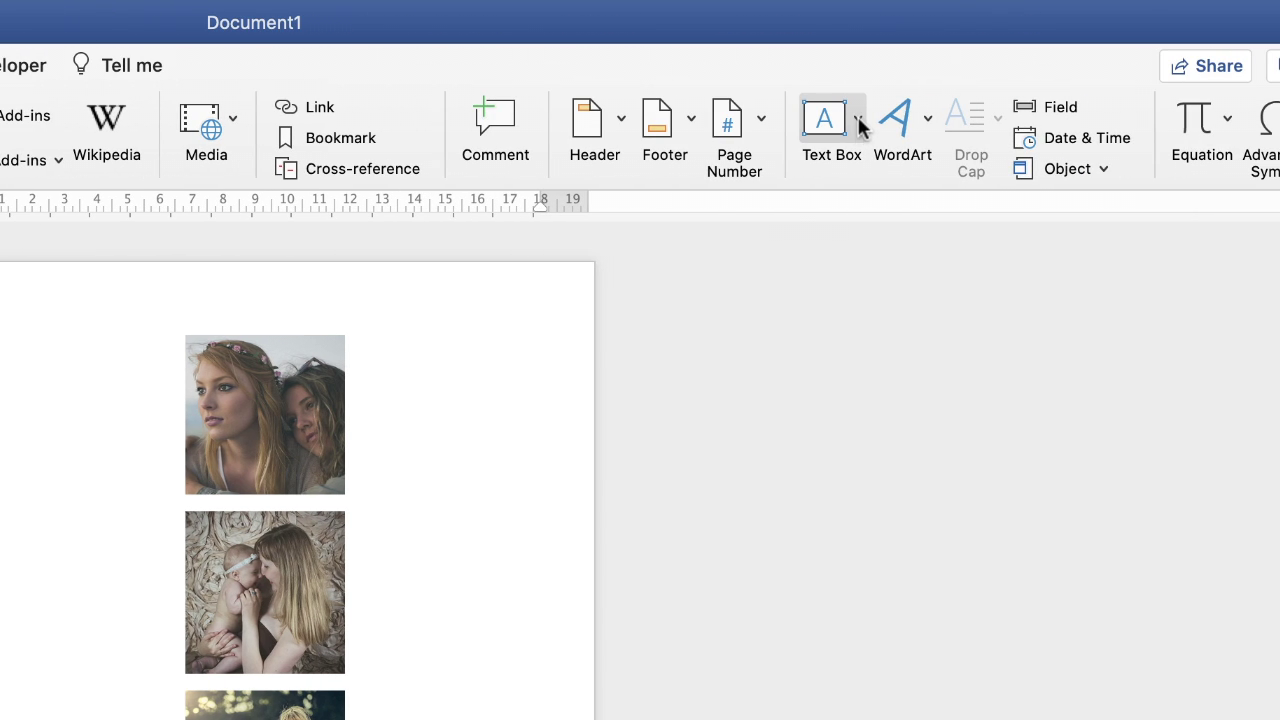
left_click(857, 120)
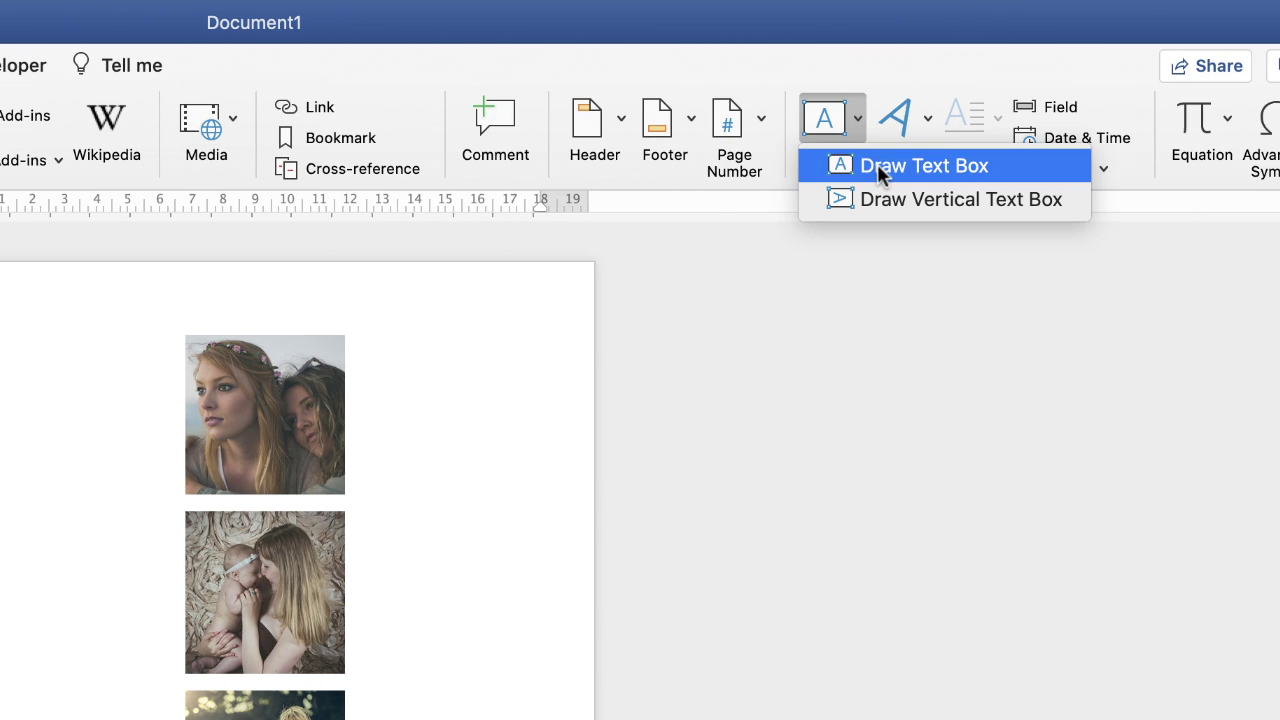
left_click(880, 164)
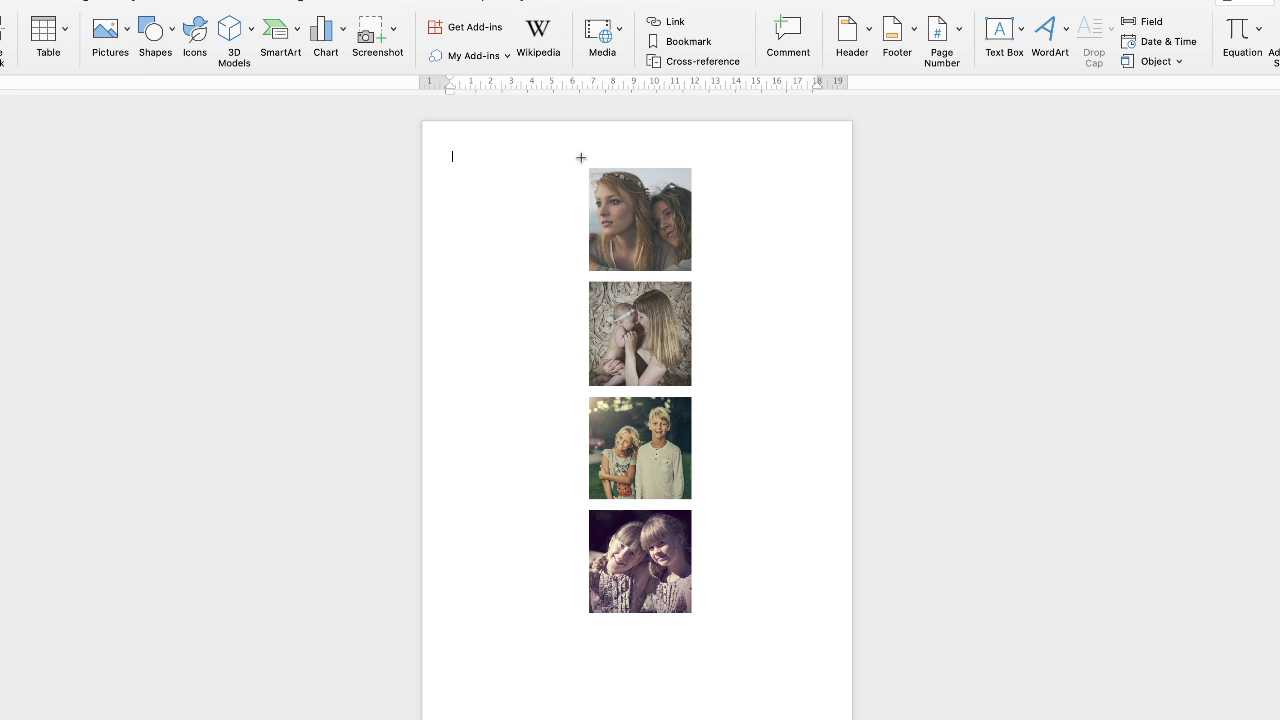
mouse_move(581, 157)
left_mouse_down()
mouse_move(677, 640)
mouse_move(699, 649)
mouse_move(699, 671)
left_mouse_up()
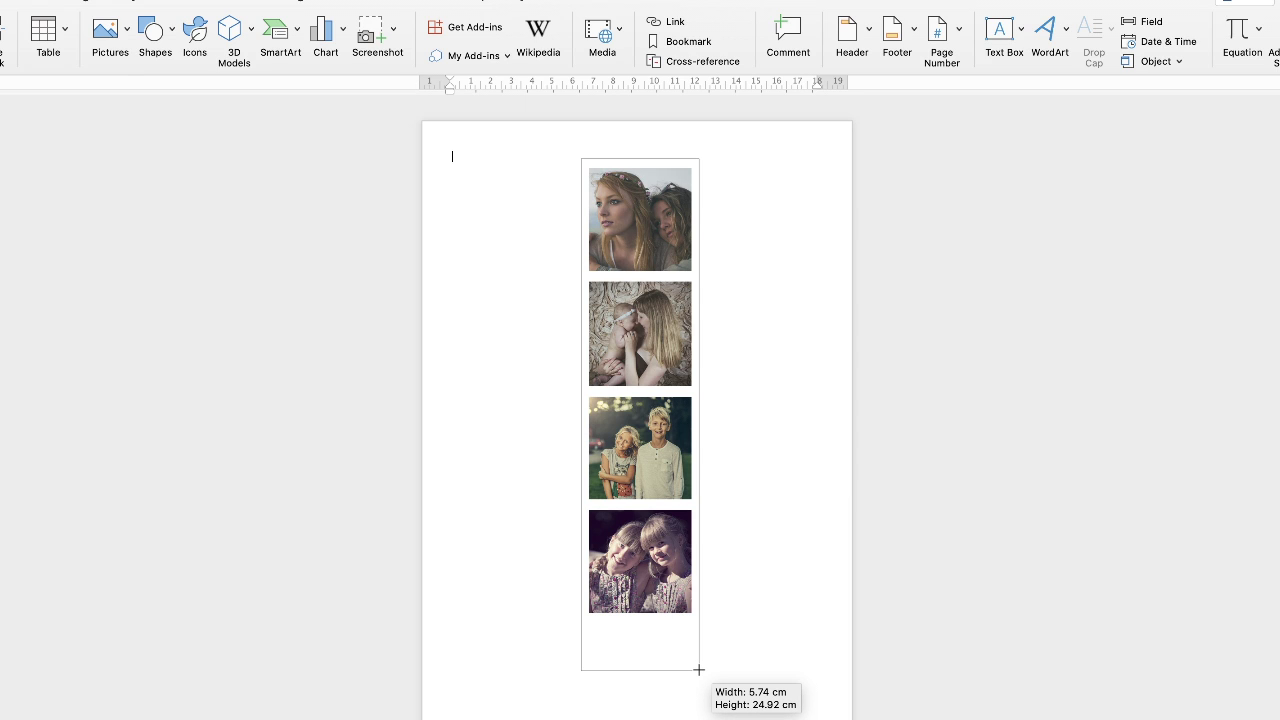
left_click_drag(698, 669, 703, 671)
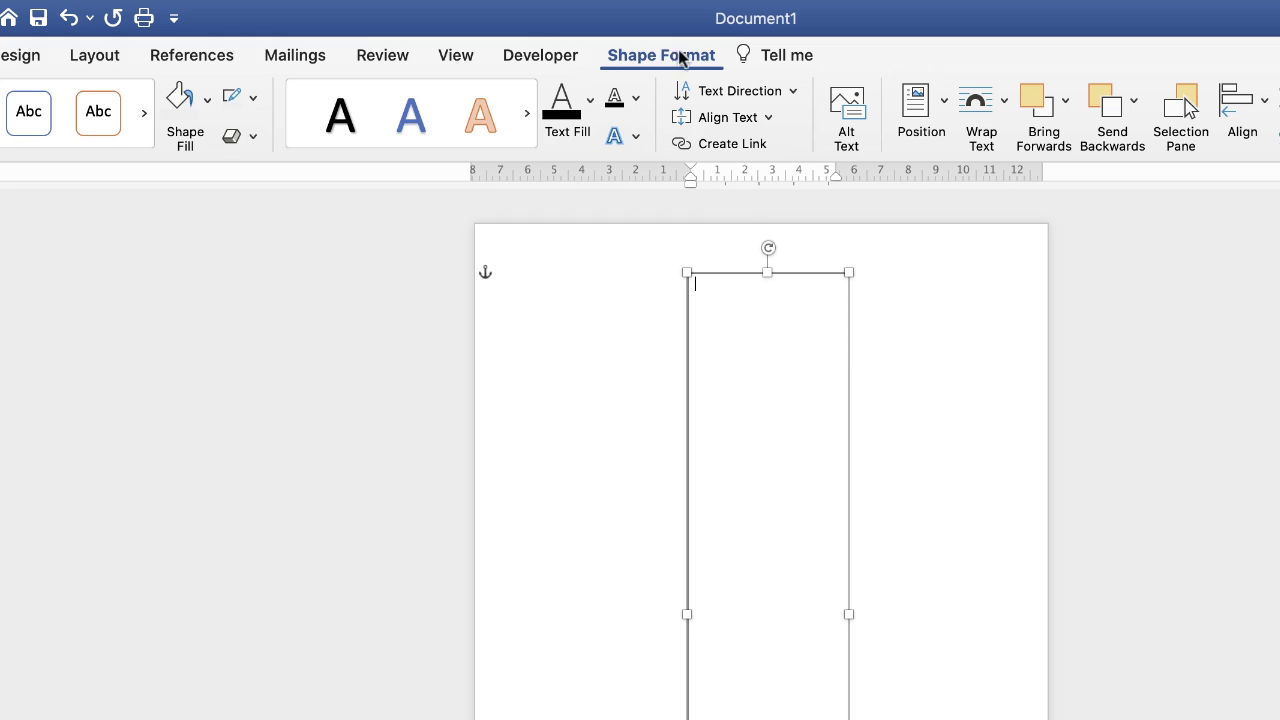
left_click(207, 104)
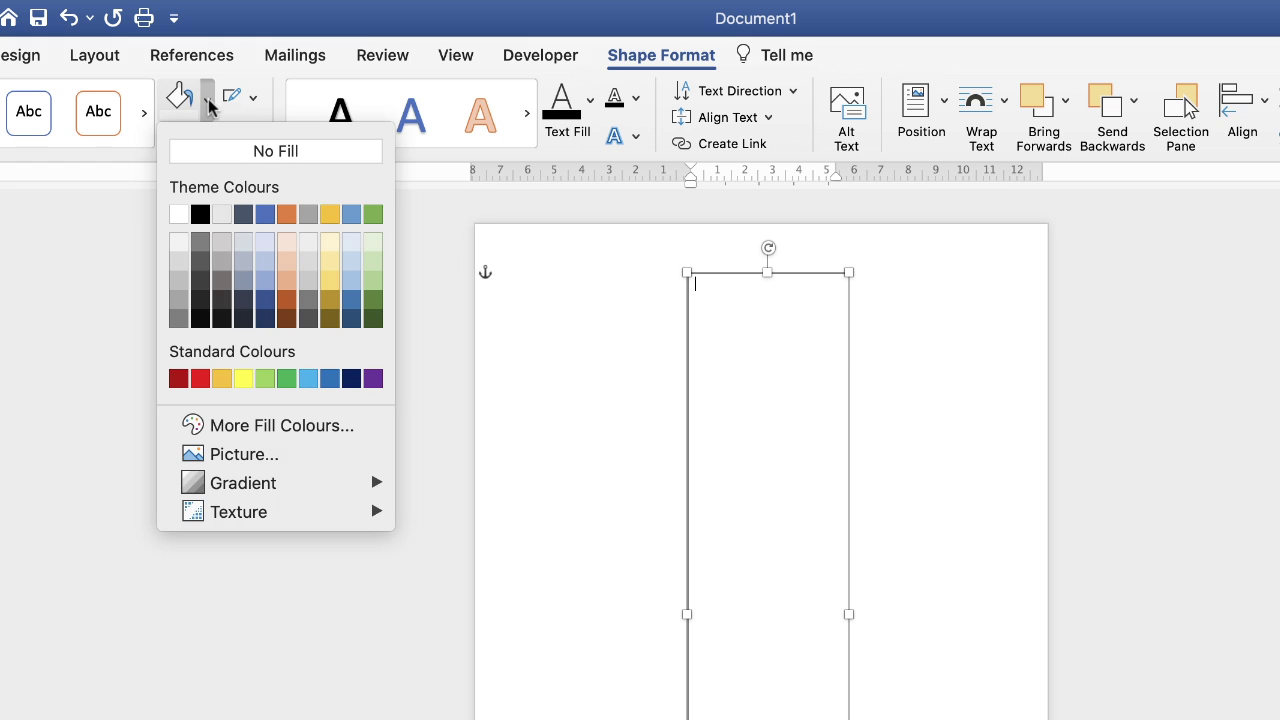
left_click(222, 150)
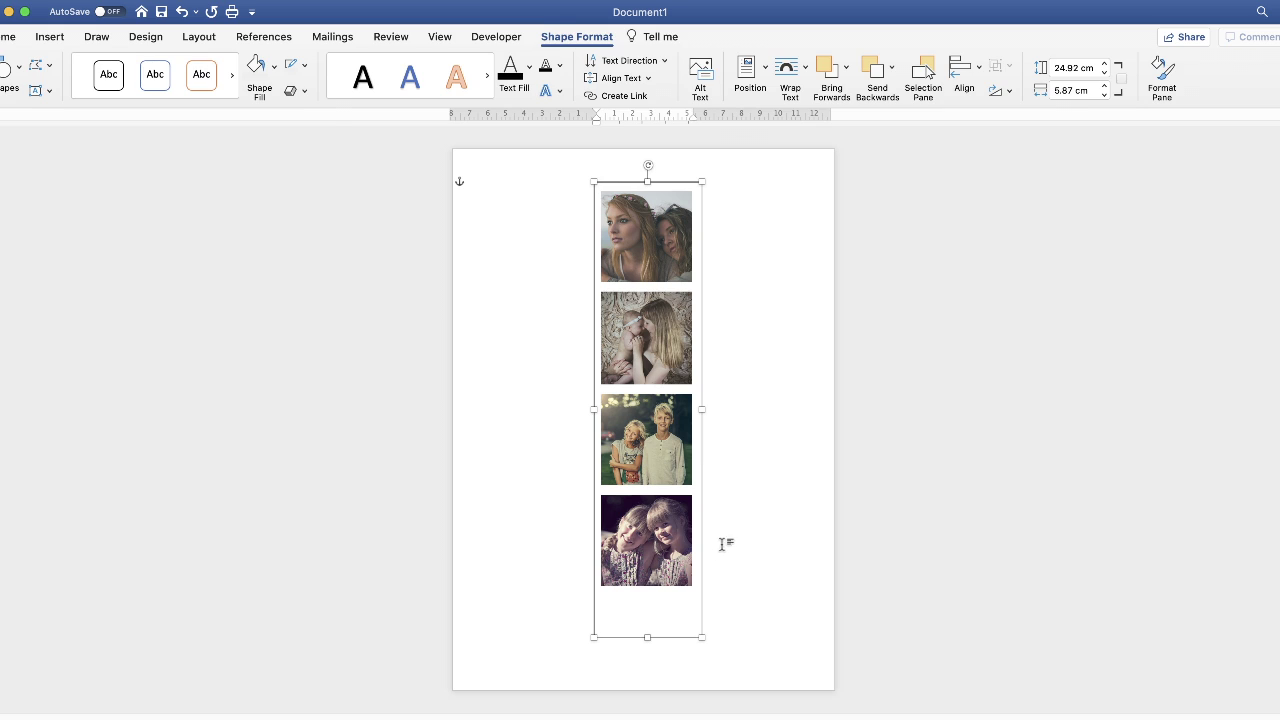
Reposition the empty frame and photo strip so the photos lie inside the frame, then select both
left_click(725, 543)
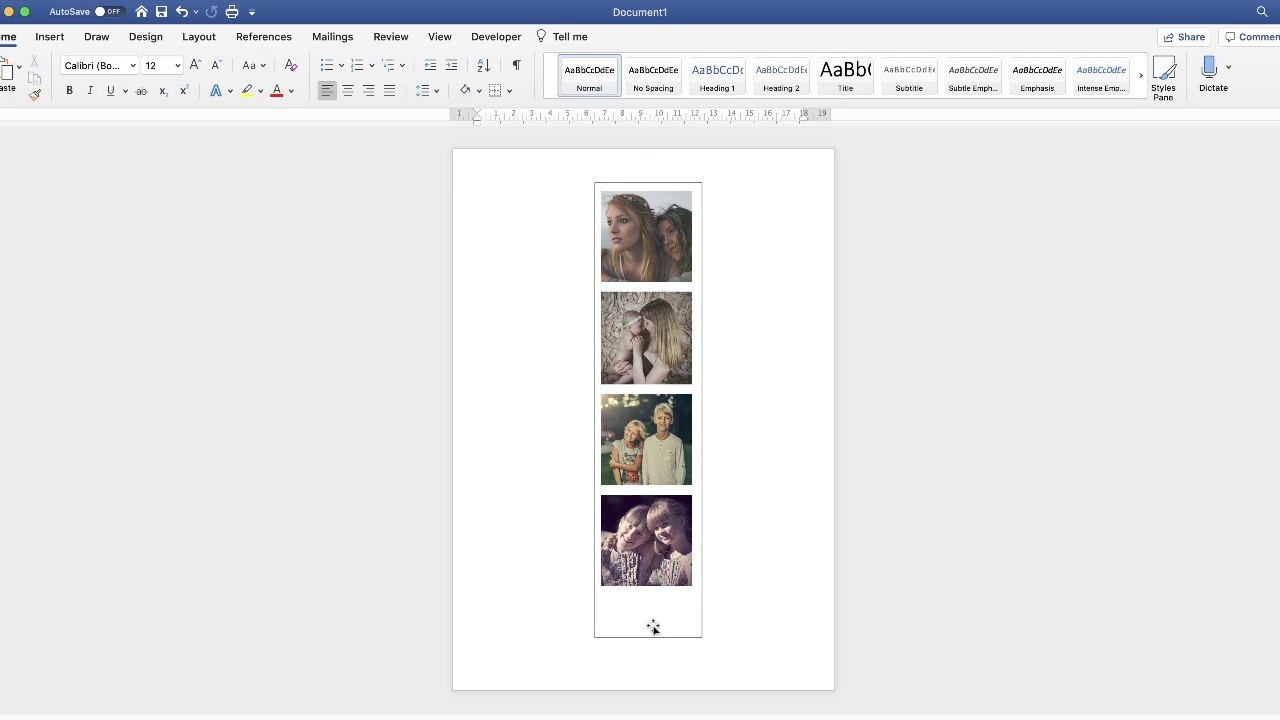
left_click(634, 389)
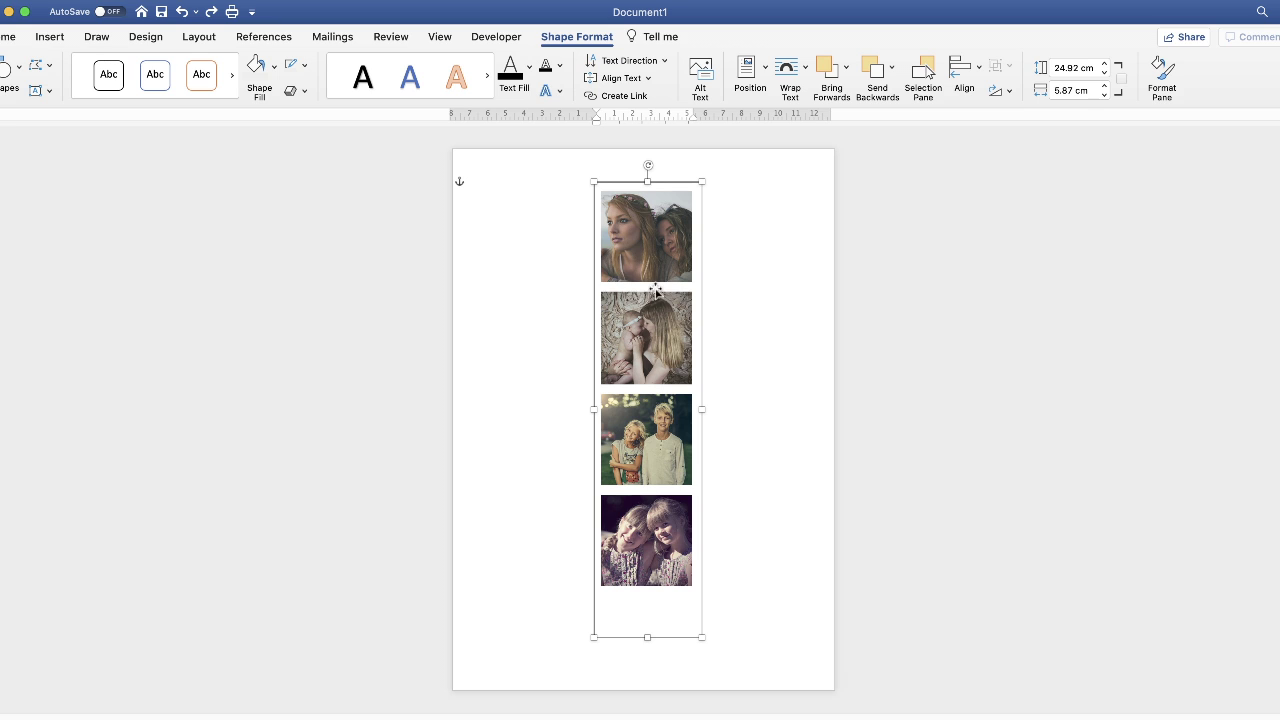
left_click_drag(638, 318, 737, 312)
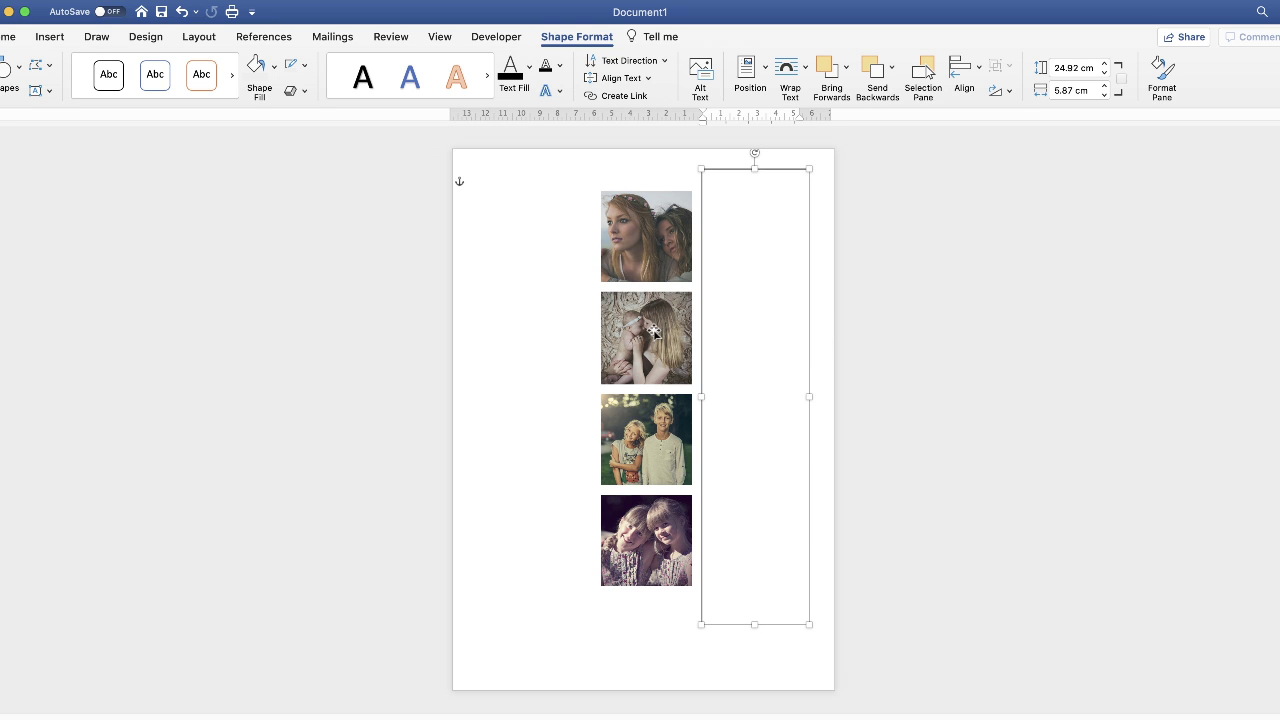
left_click_drag(654, 331, 533, 338)
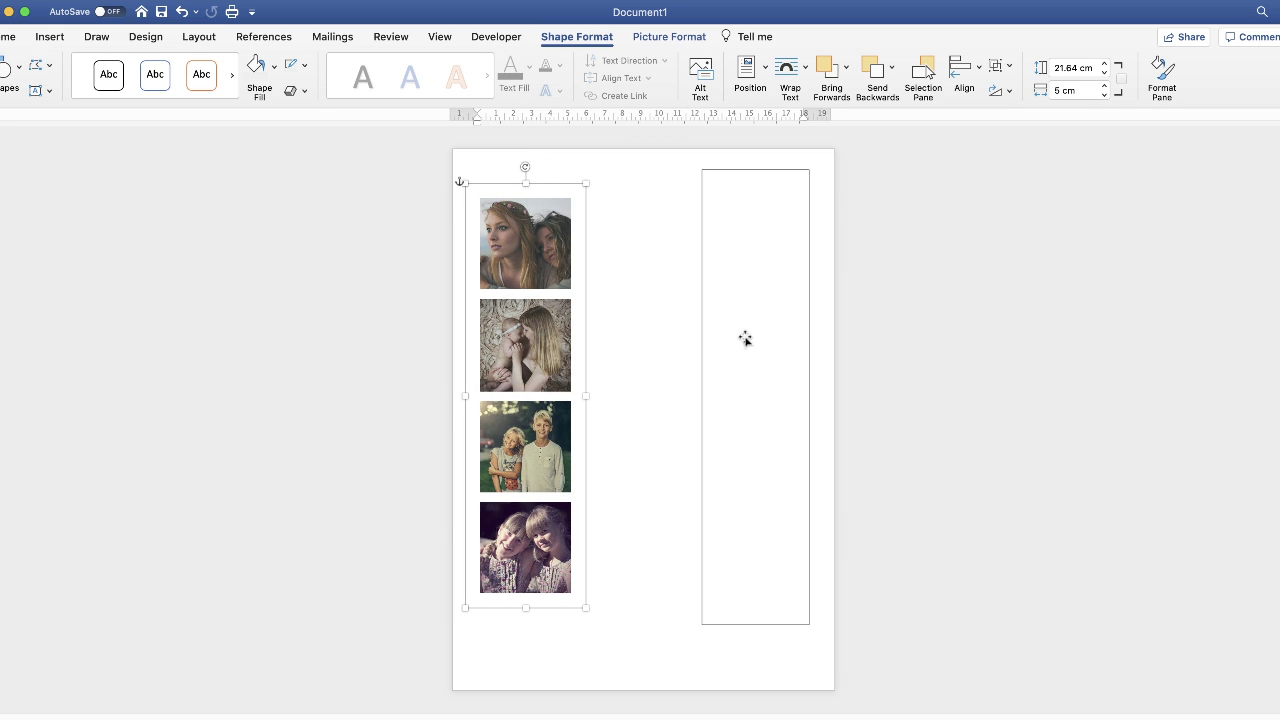
left_click_drag(745, 339, 648, 337)
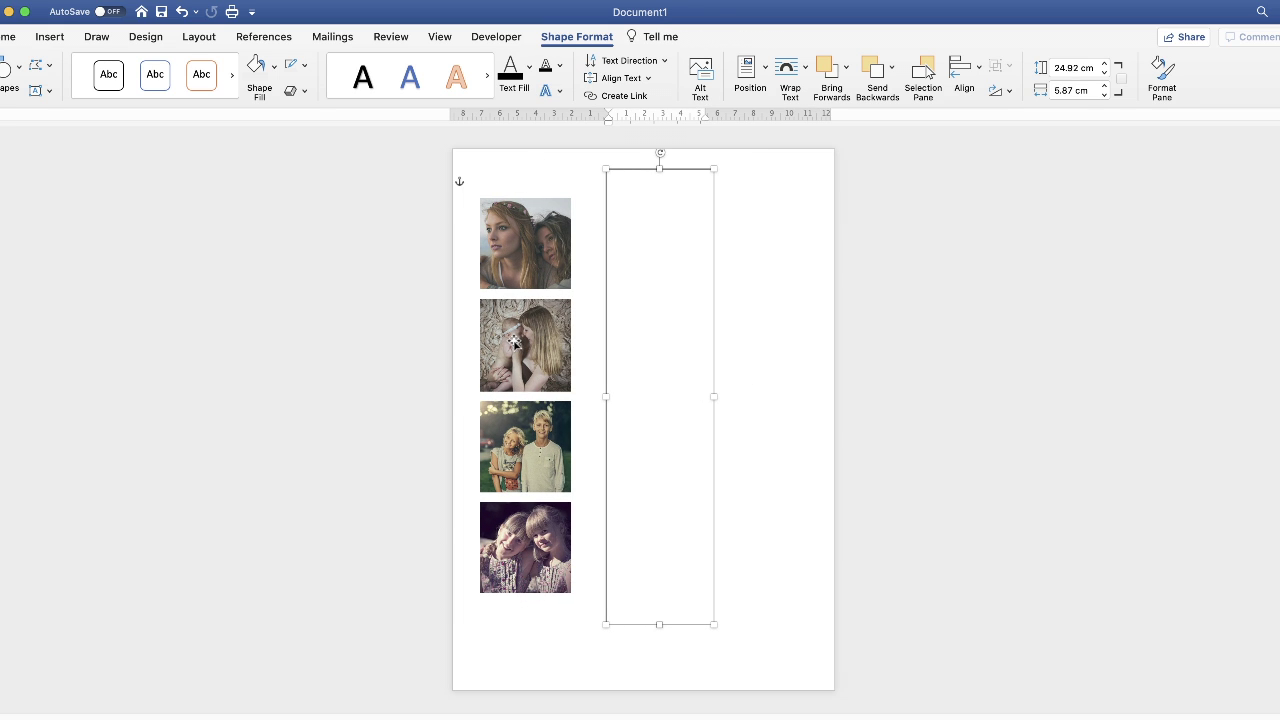
left_click_drag(514, 342, 649, 327)
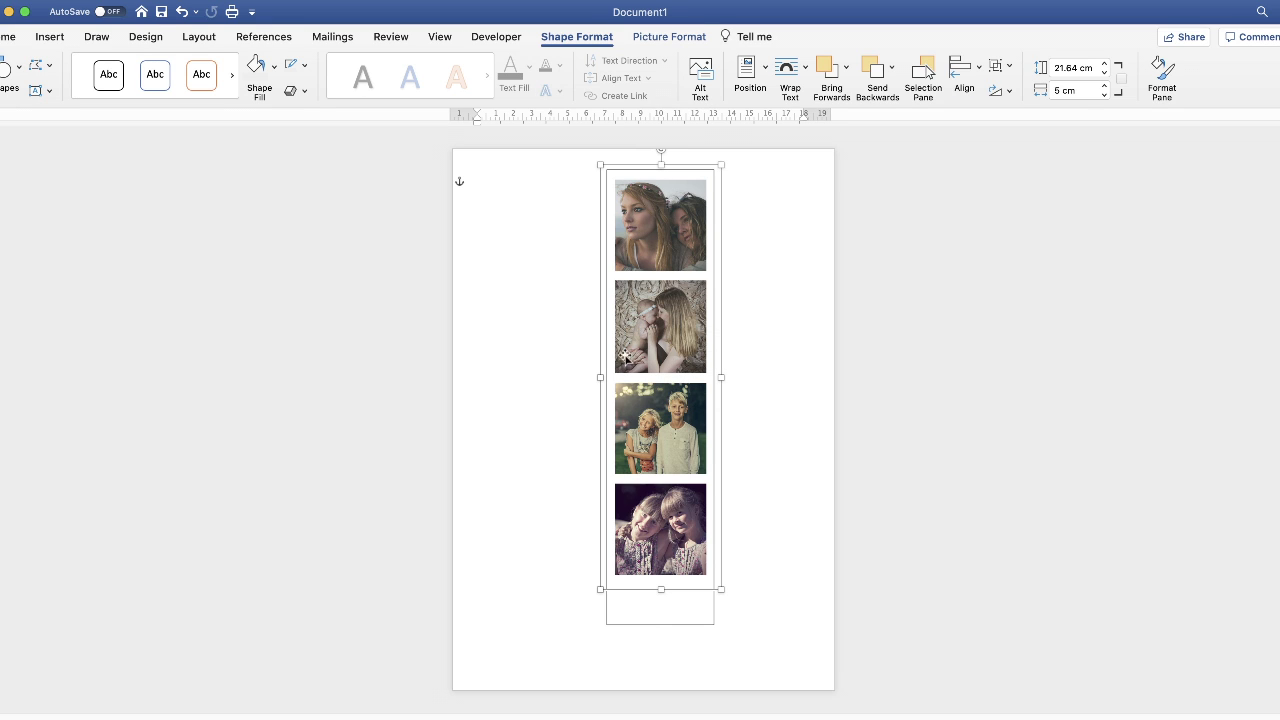
left_click(675, 625, "shift")
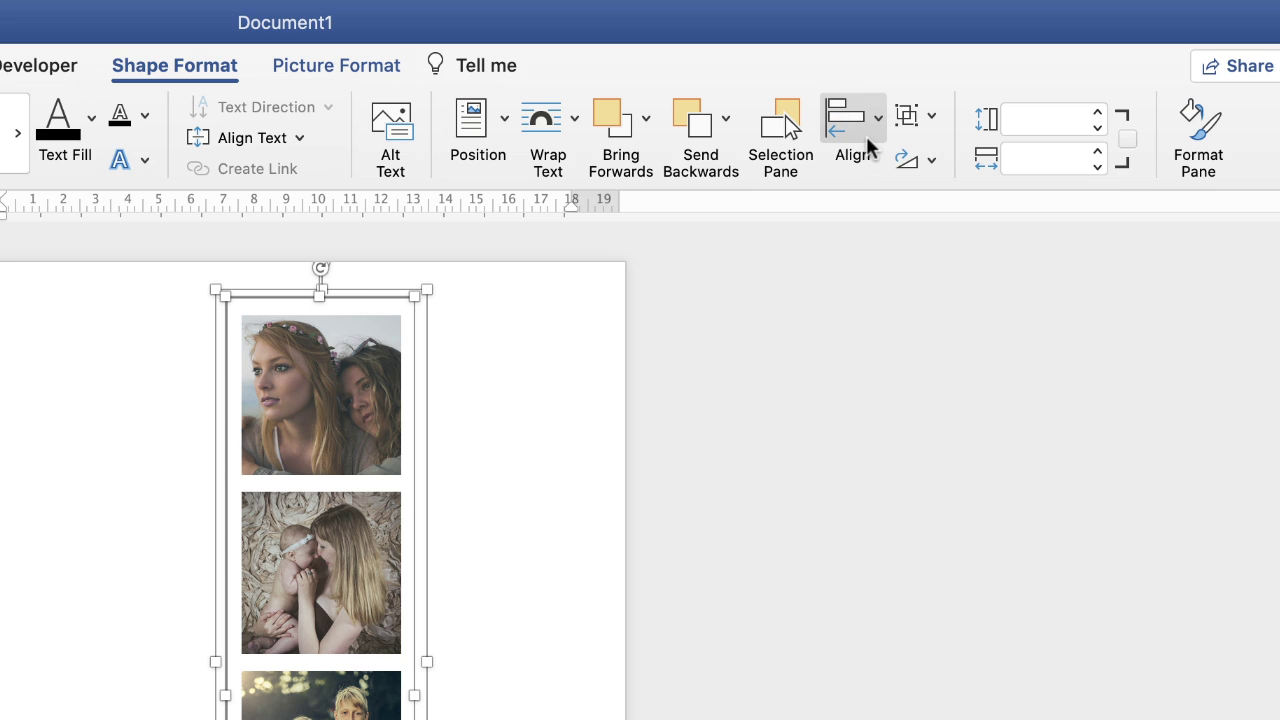
Align the selected photo strip and frame to the centre of each other
left_click(878, 118)
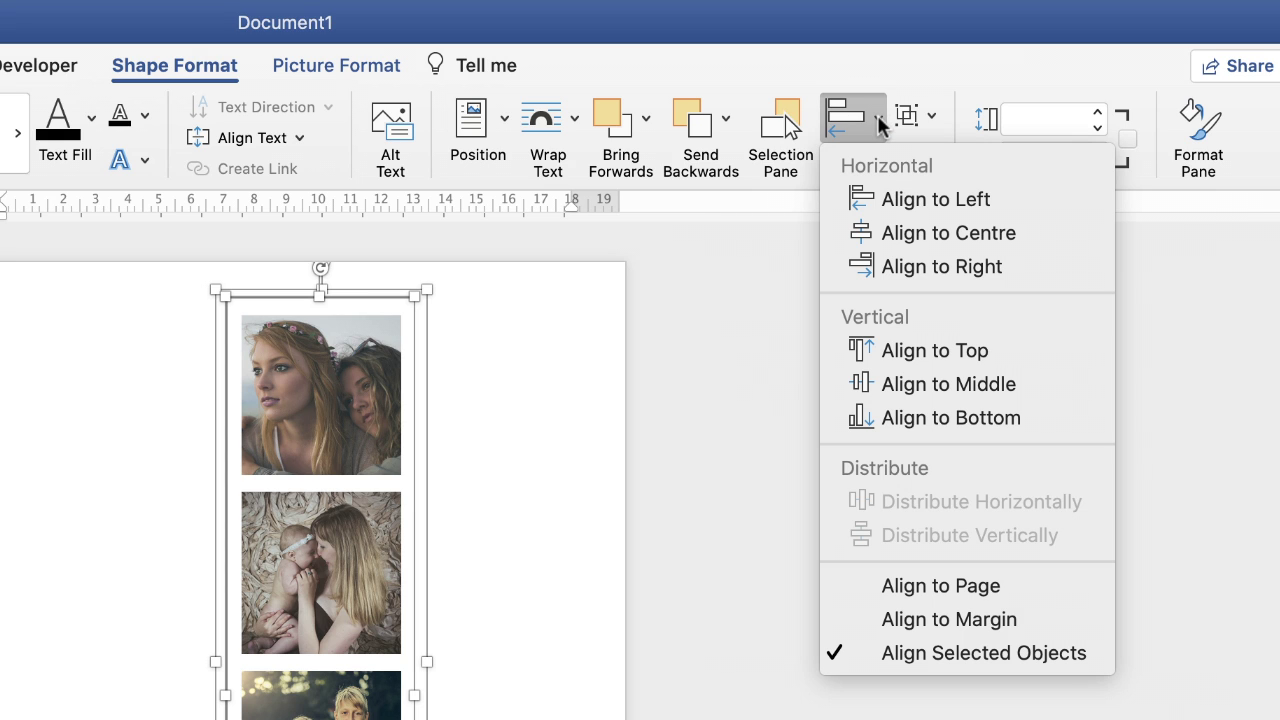
left_click(933, 236)
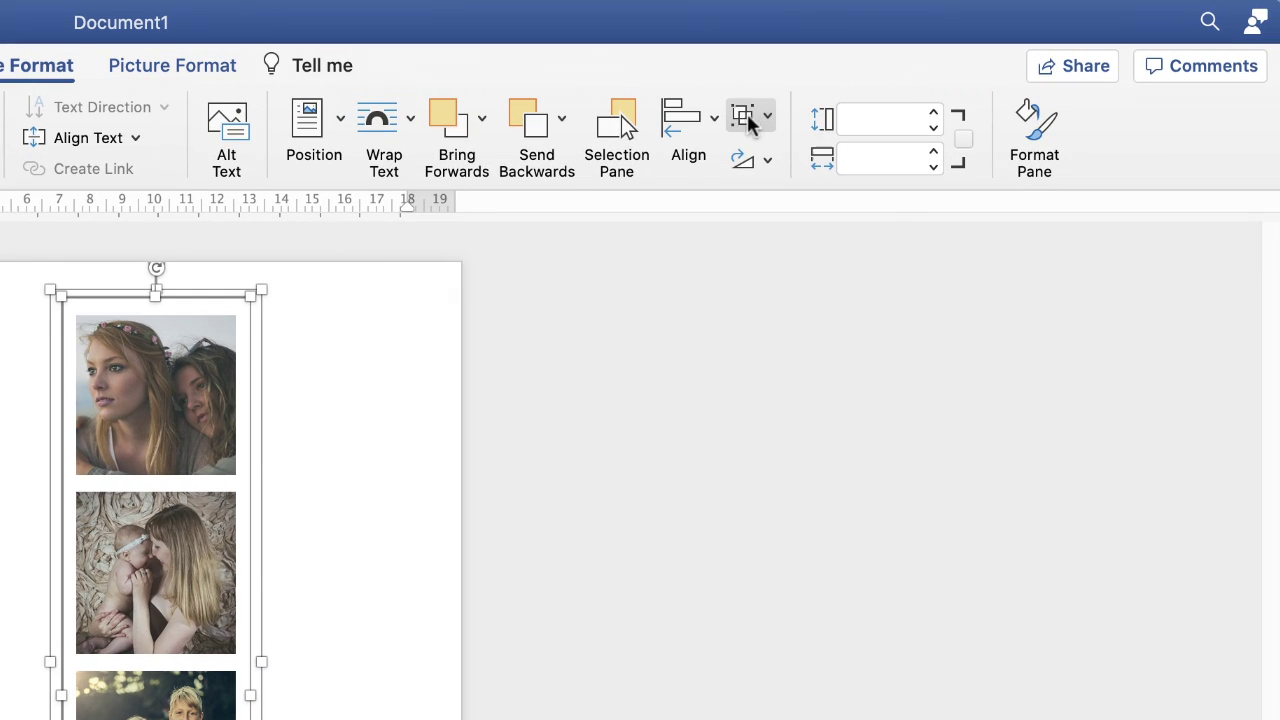
Group the strip and frame into one 24.92 by 6.4 cm object and centre it on the page
left_click(768, 115)
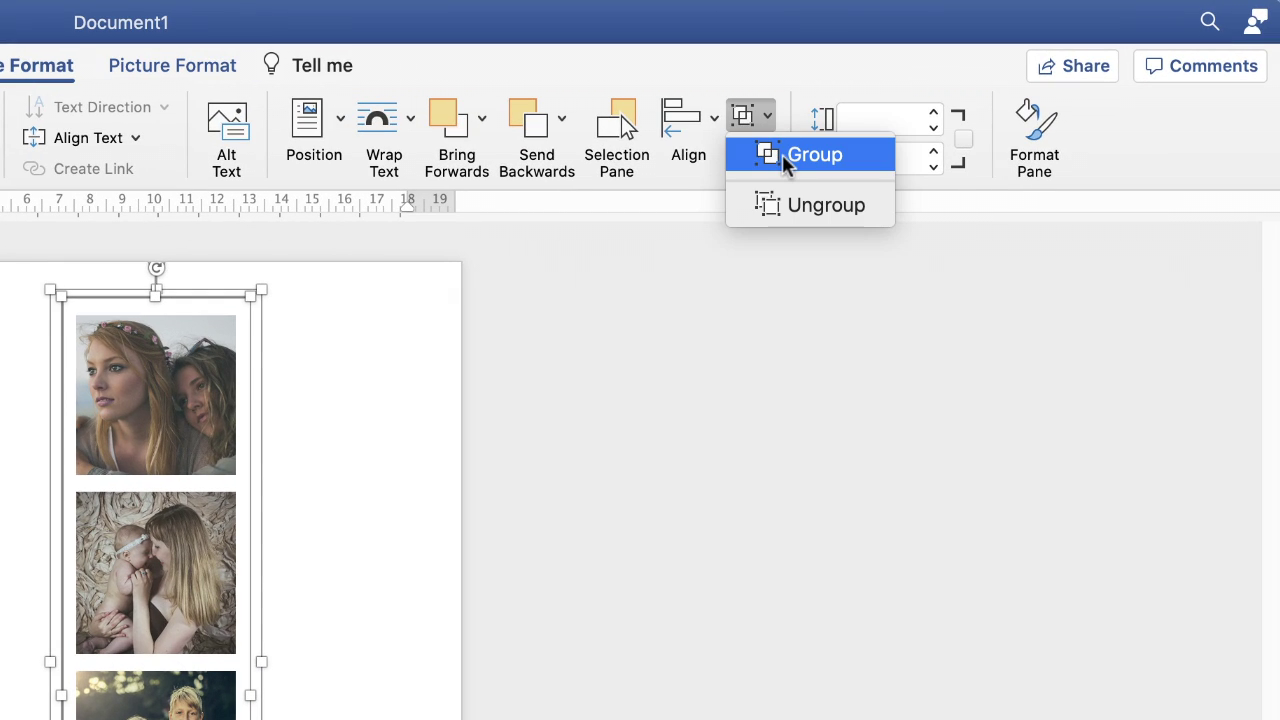
left_click(779, 154)
left_click(655, 253)
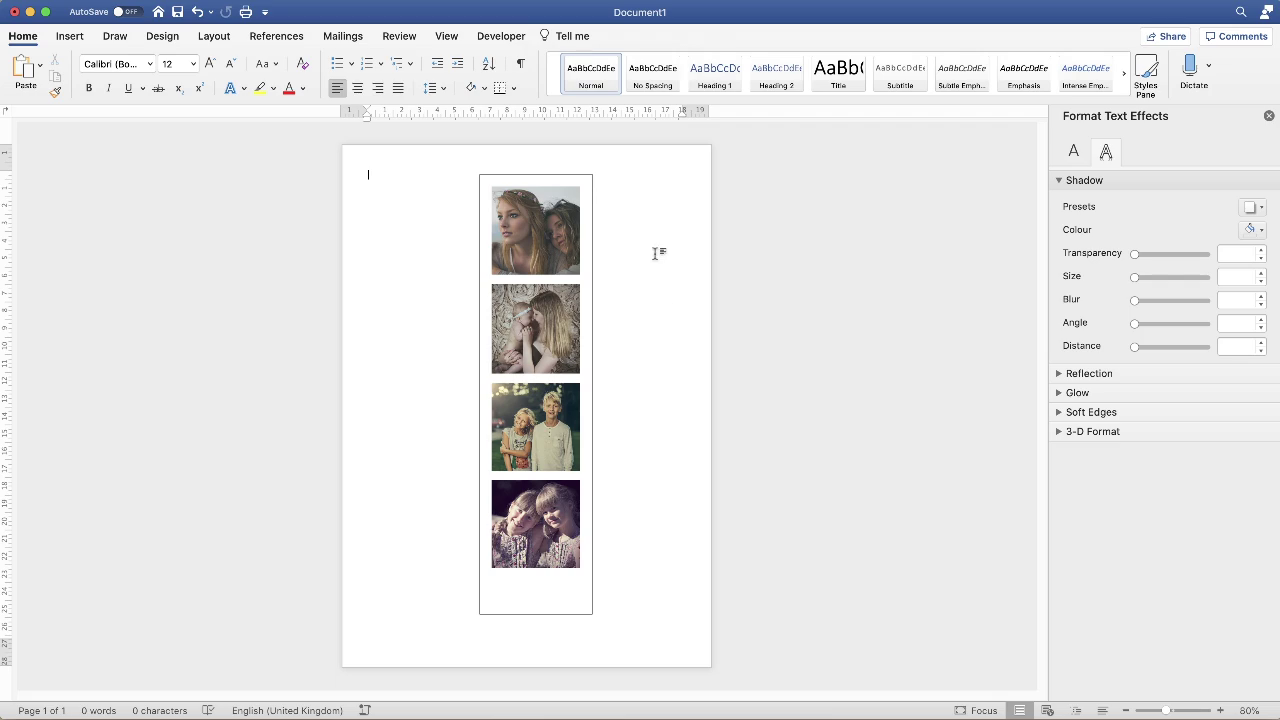
left_click_drag(539, 343, 428, 344)
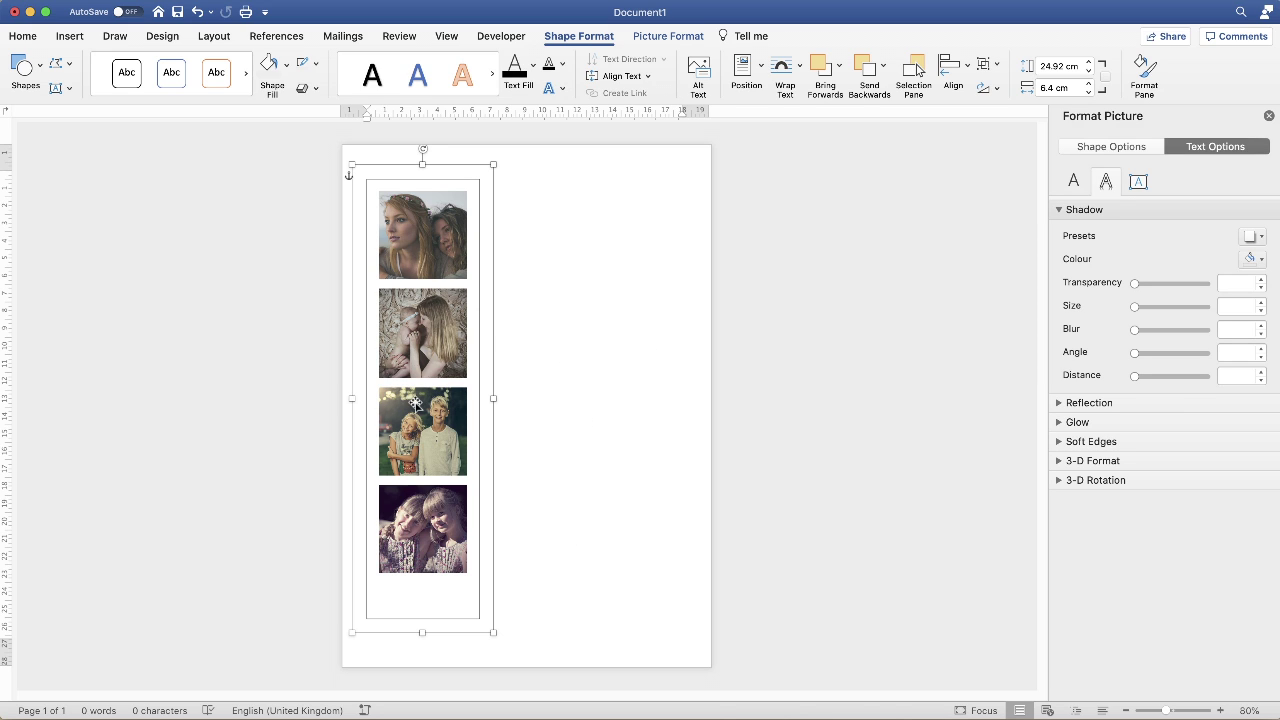
left_click_drag(430, 358, 530, 350)
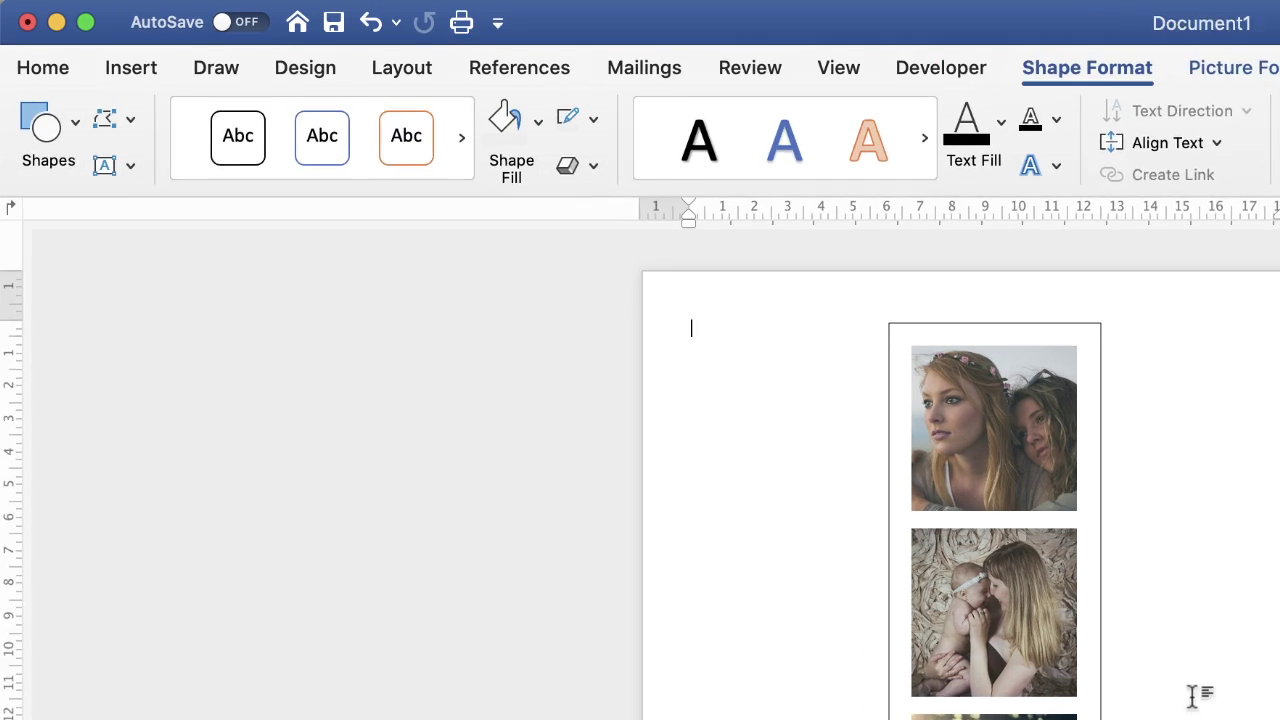
Draw a text box under the fourth photo, type 'Love & Hugs', and shrink it from the top
left_click(638, 375)
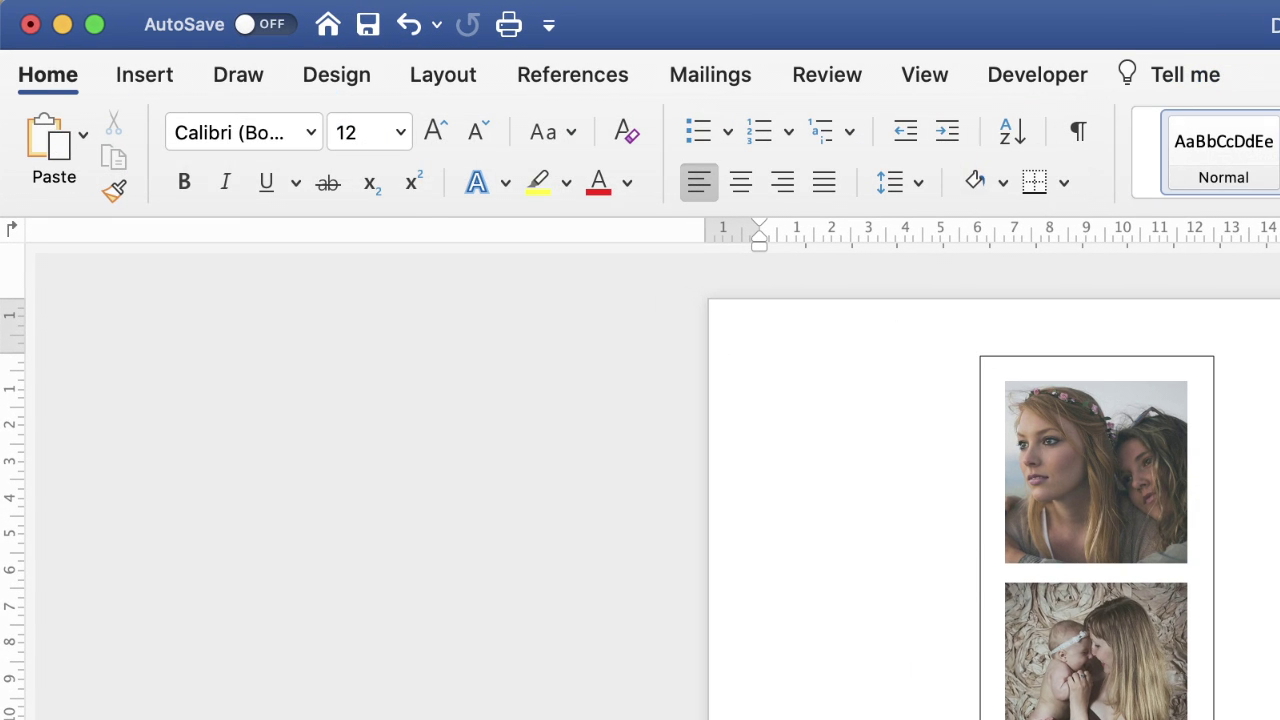
left_click(158, 80)
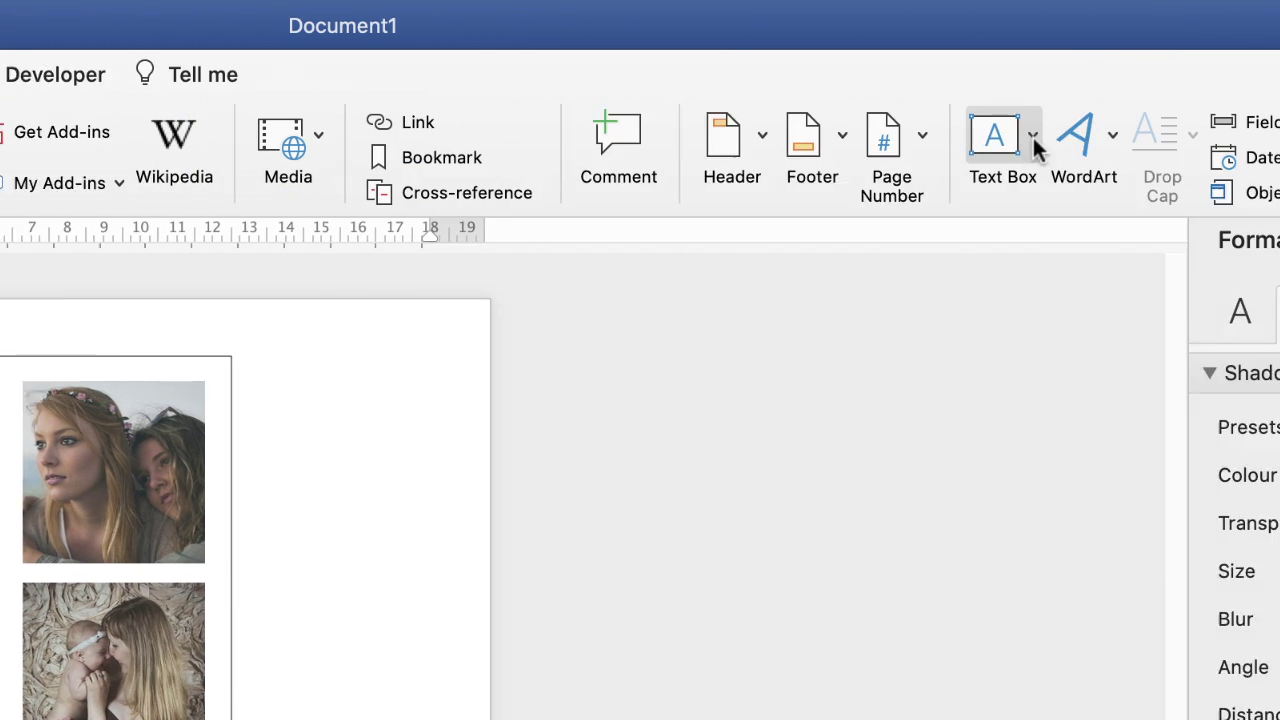
left_click(1033, 137)
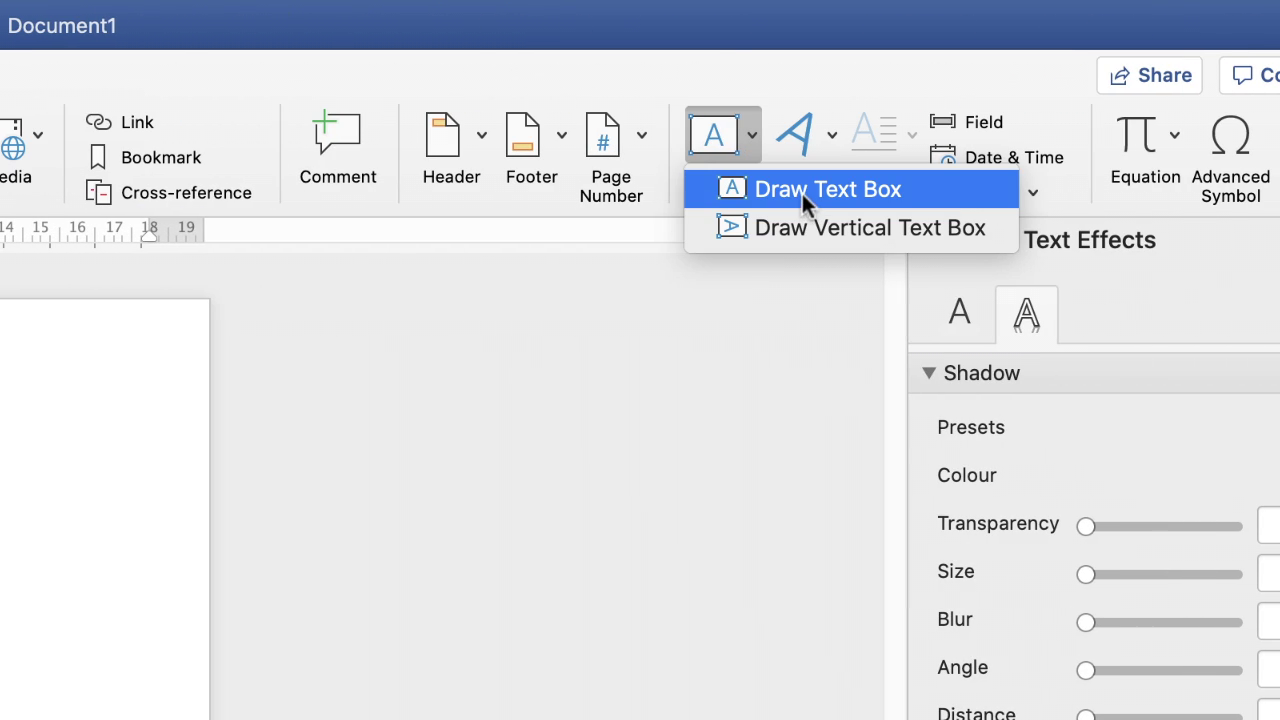
left_click(1082, 195)
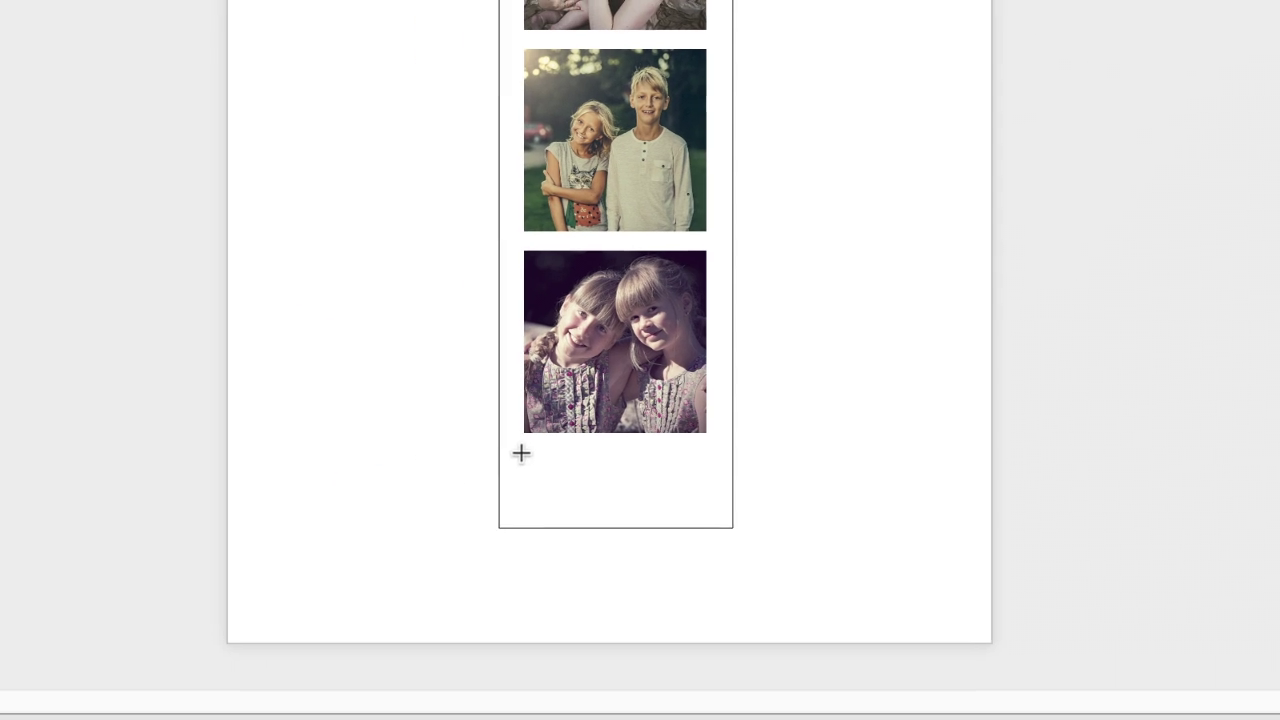
mouse_move(531, 444)
left_mouse_down()
mouse_move(531, 489)
mouse_move(713, 506)
left_mouse_up()
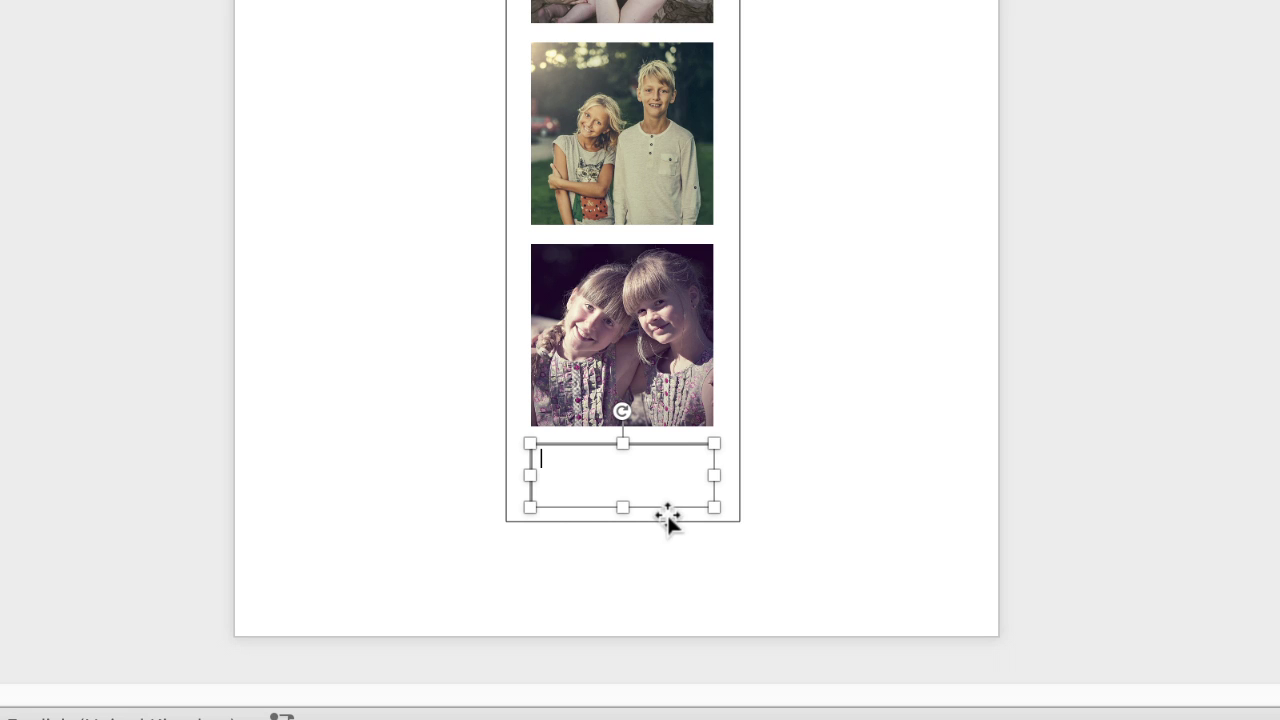
type("I")
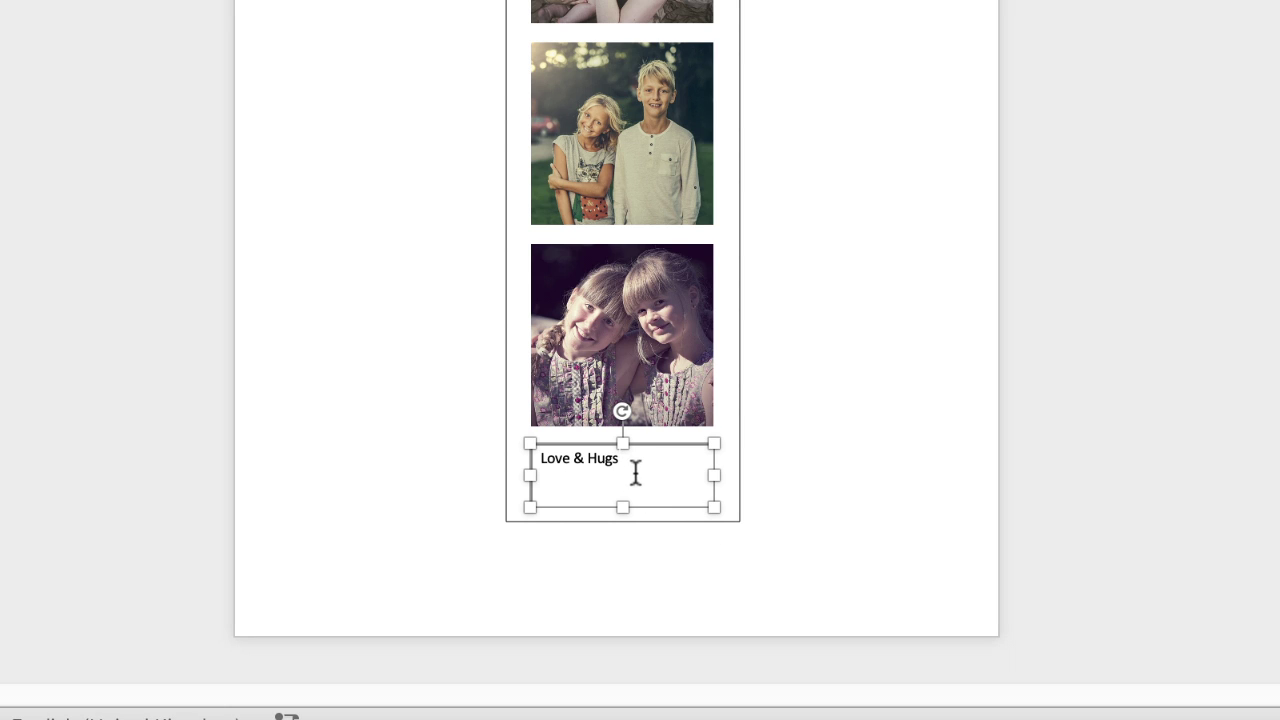
left_click_drag(622, 443, 540, 477)
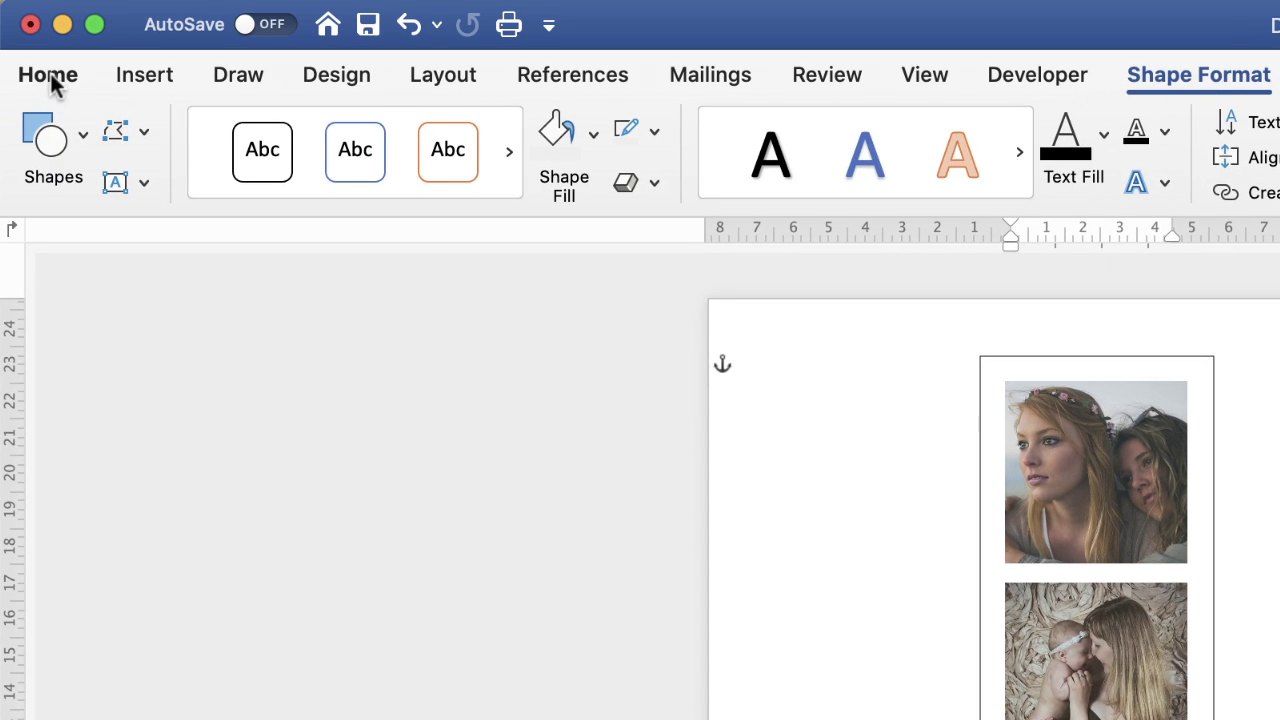
Format the 'Love & Hugs' caption as 18 pt bold Brazilia, centred in its box
left_click(50, 80)
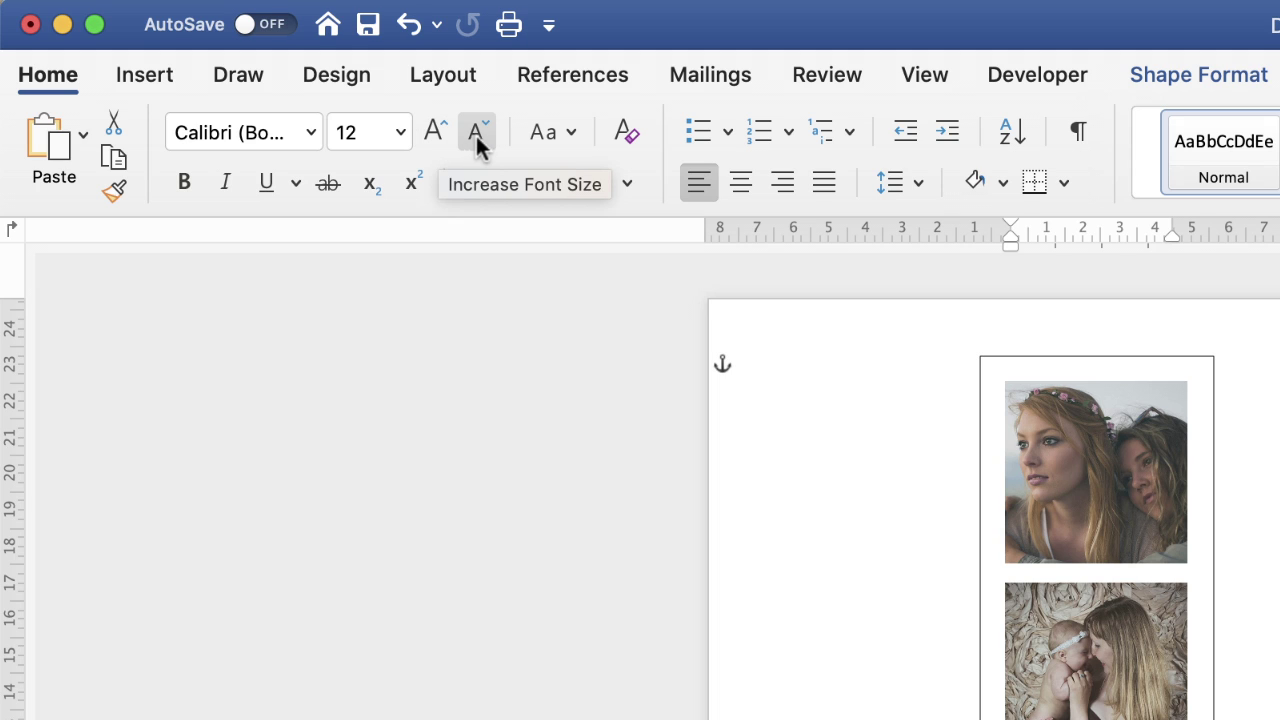
left_click(433, 135)
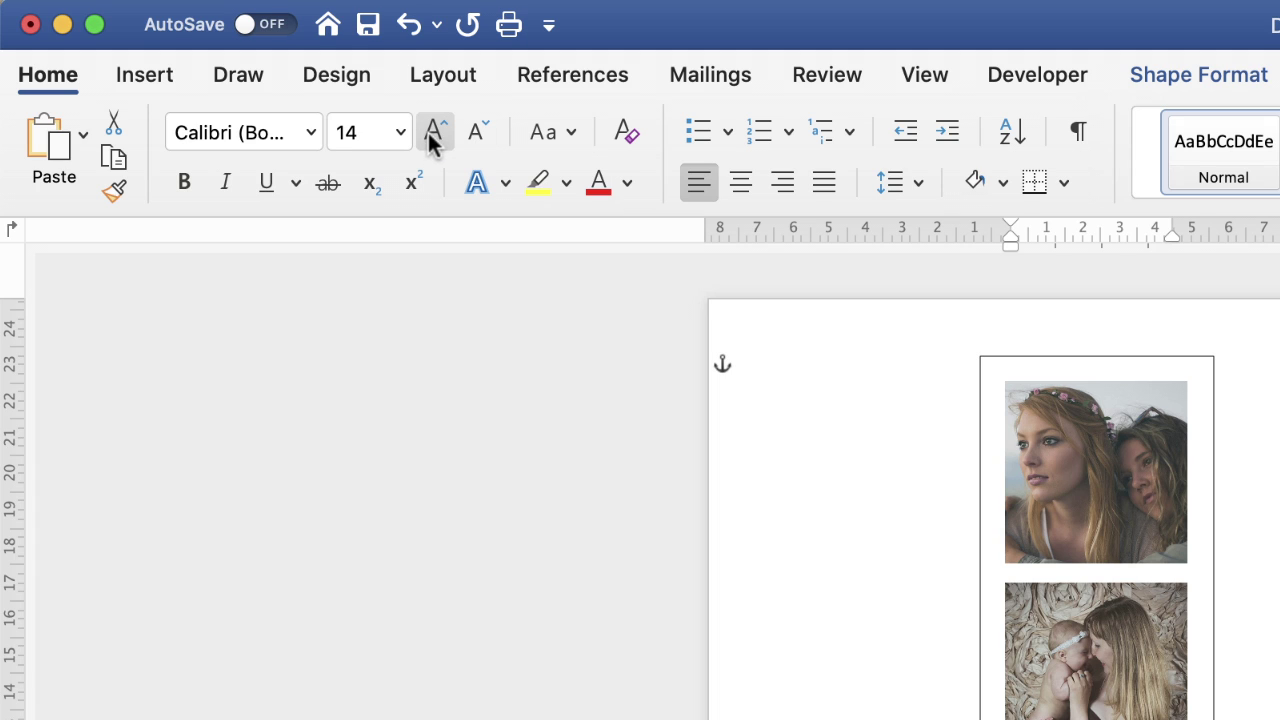
left_click(432, 136)
left_click(427, 137)
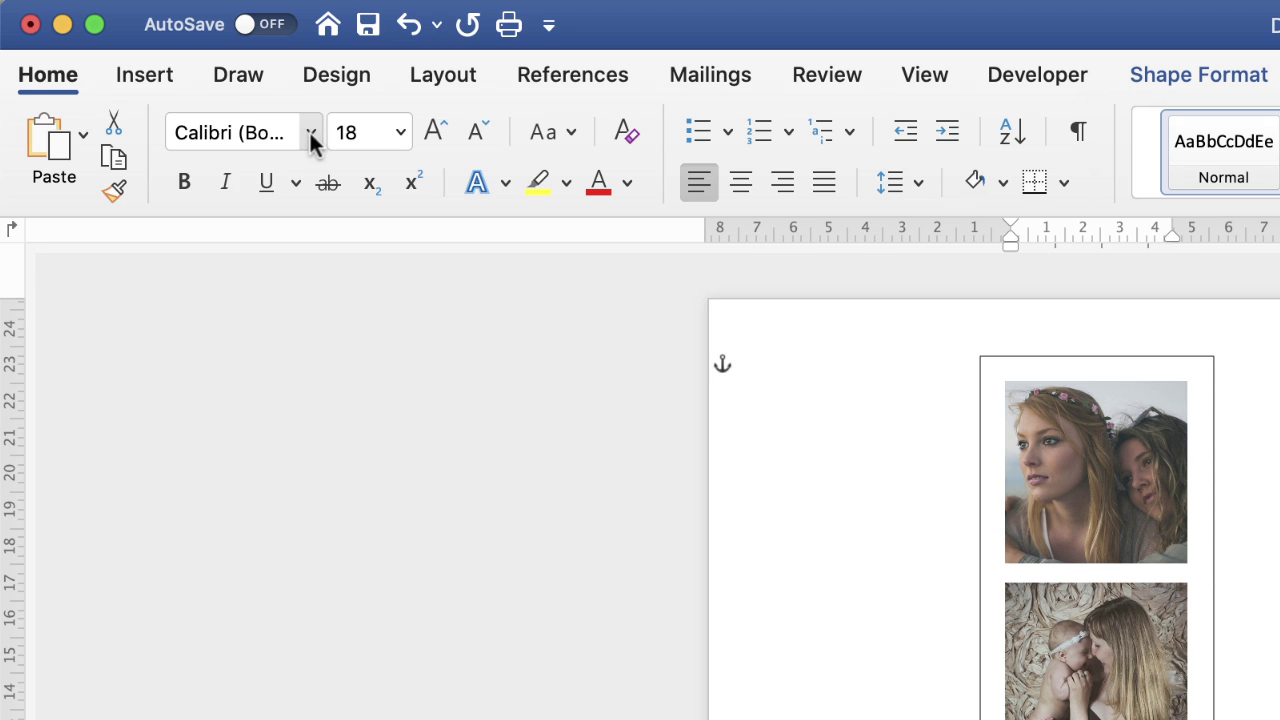
left_click(310, 132)
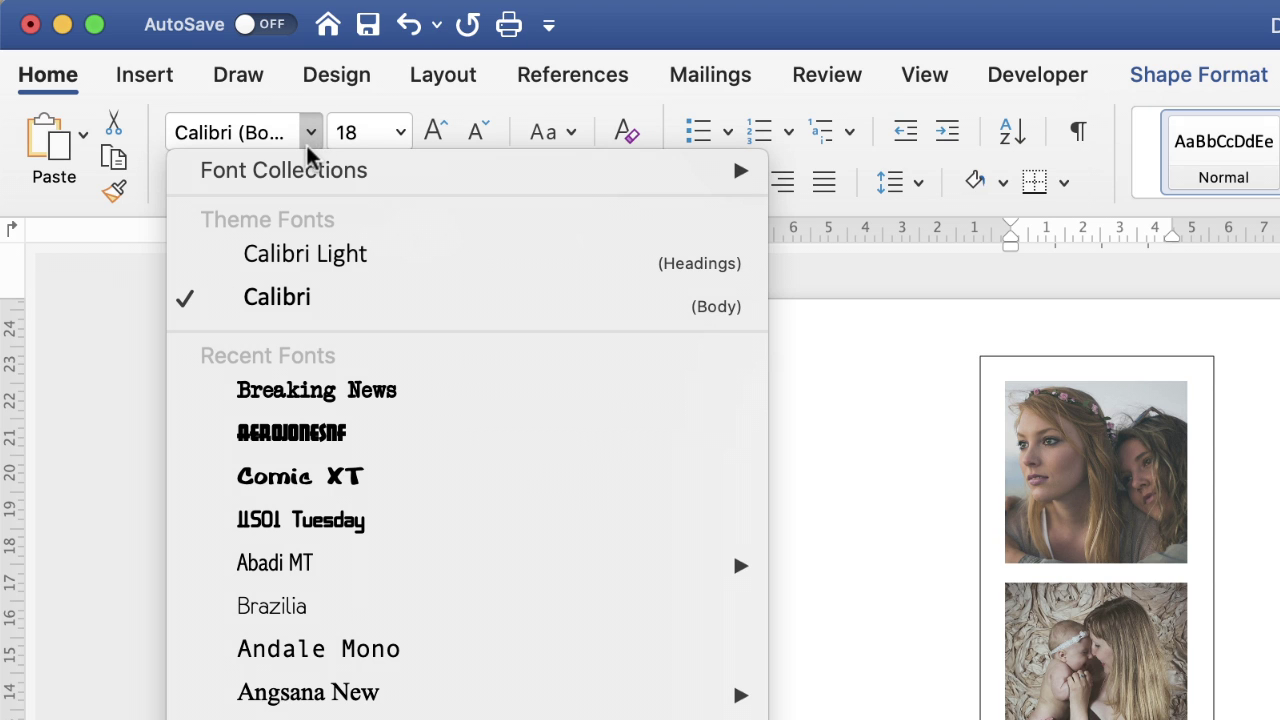
left_click(271, 606)
left_click(186, 182)
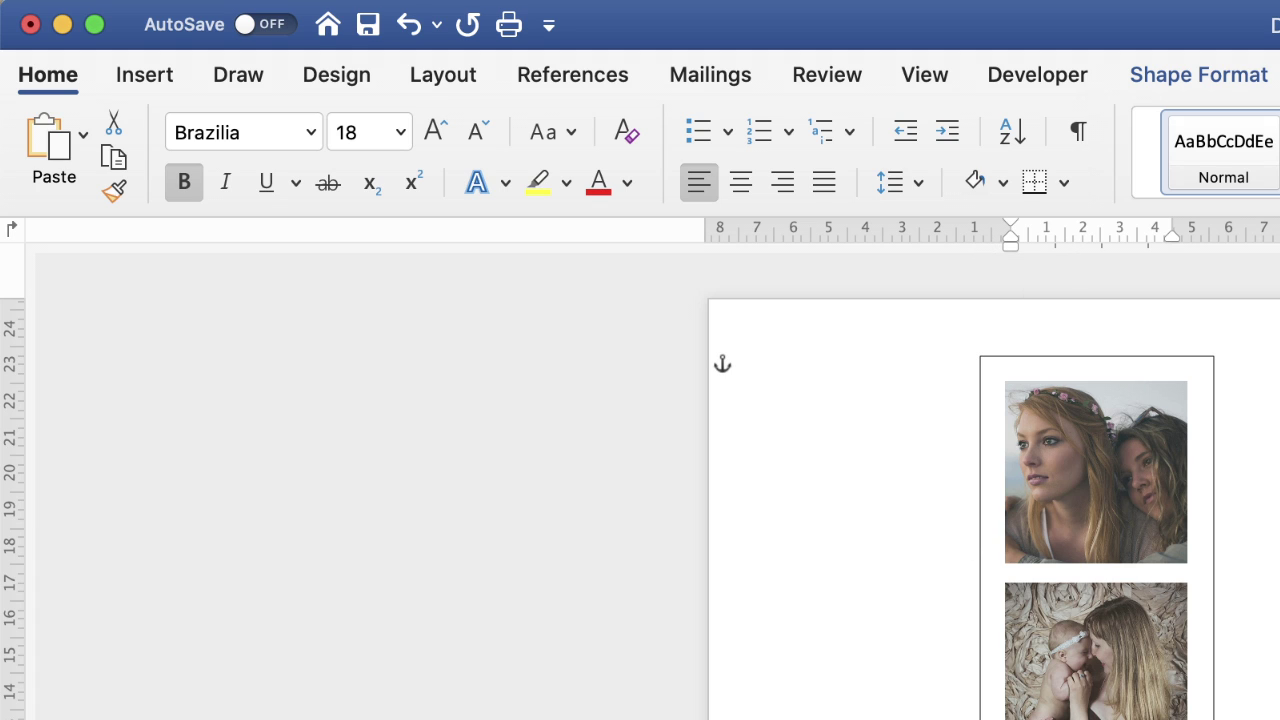
left_click(740, 186)
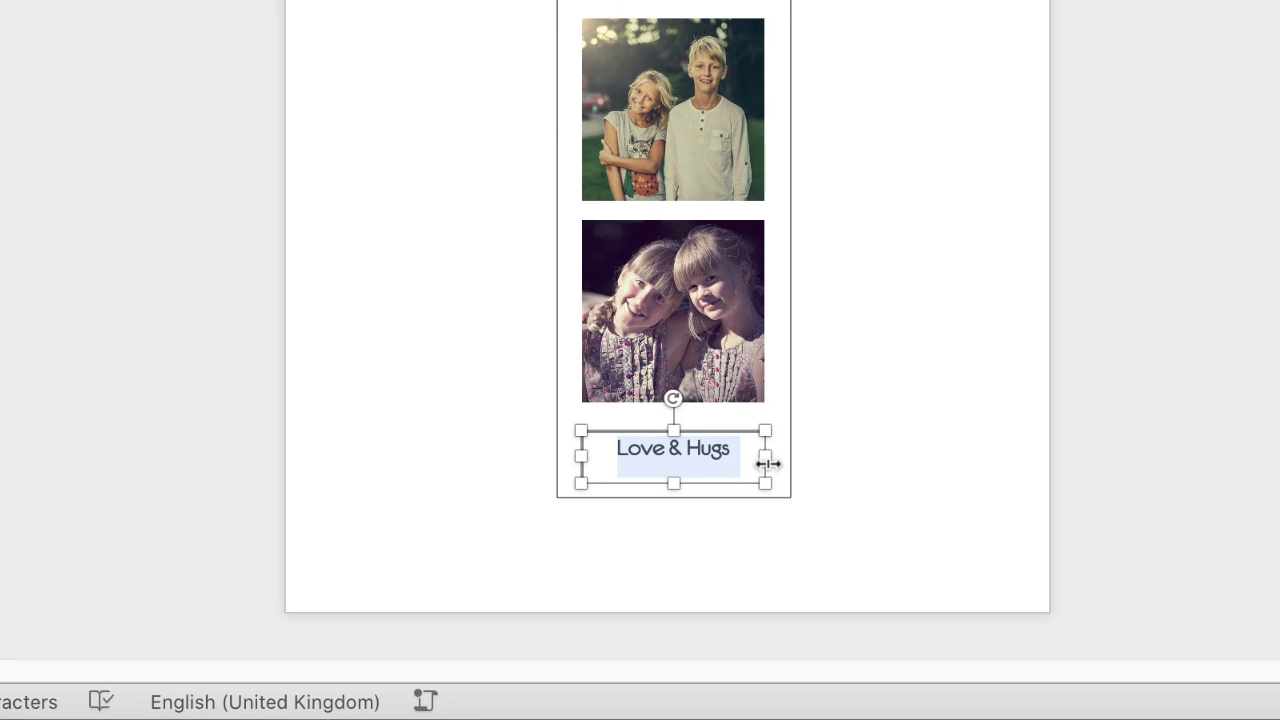
left_click(918, 467)
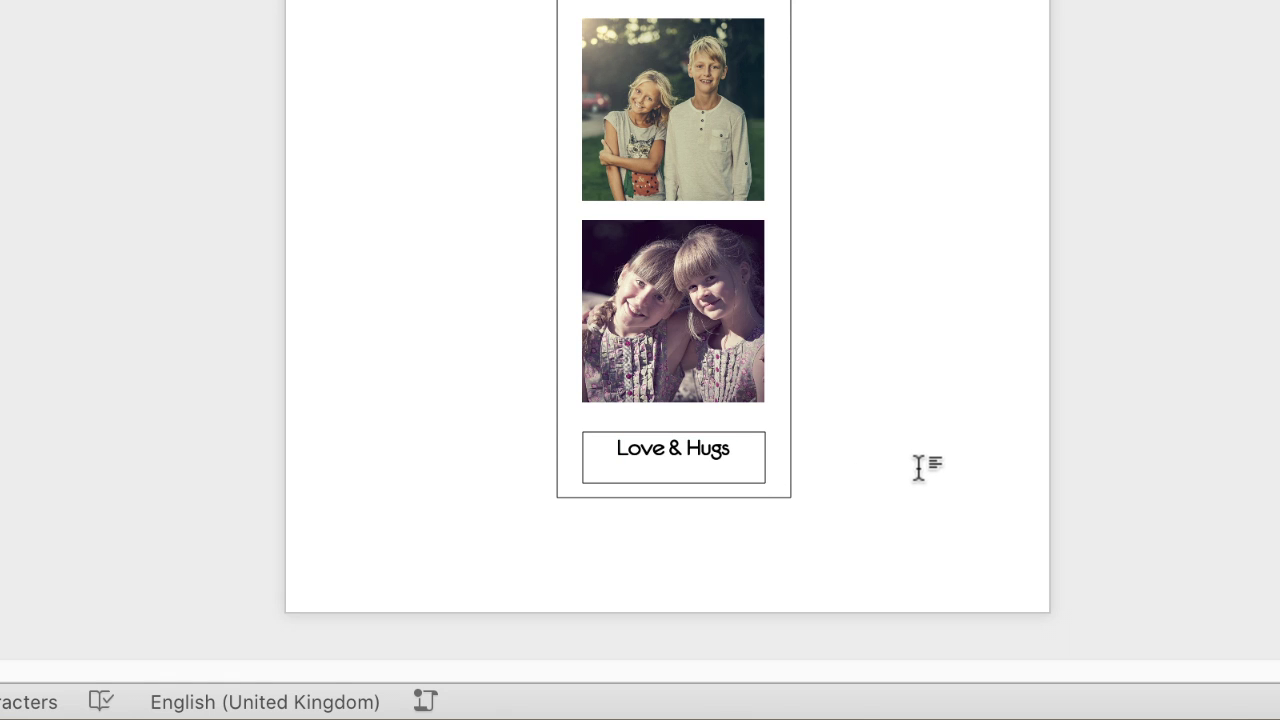
Set the 'Love & Hugs' caption box's Shape Outline to No Outline
left_click(692, 452)
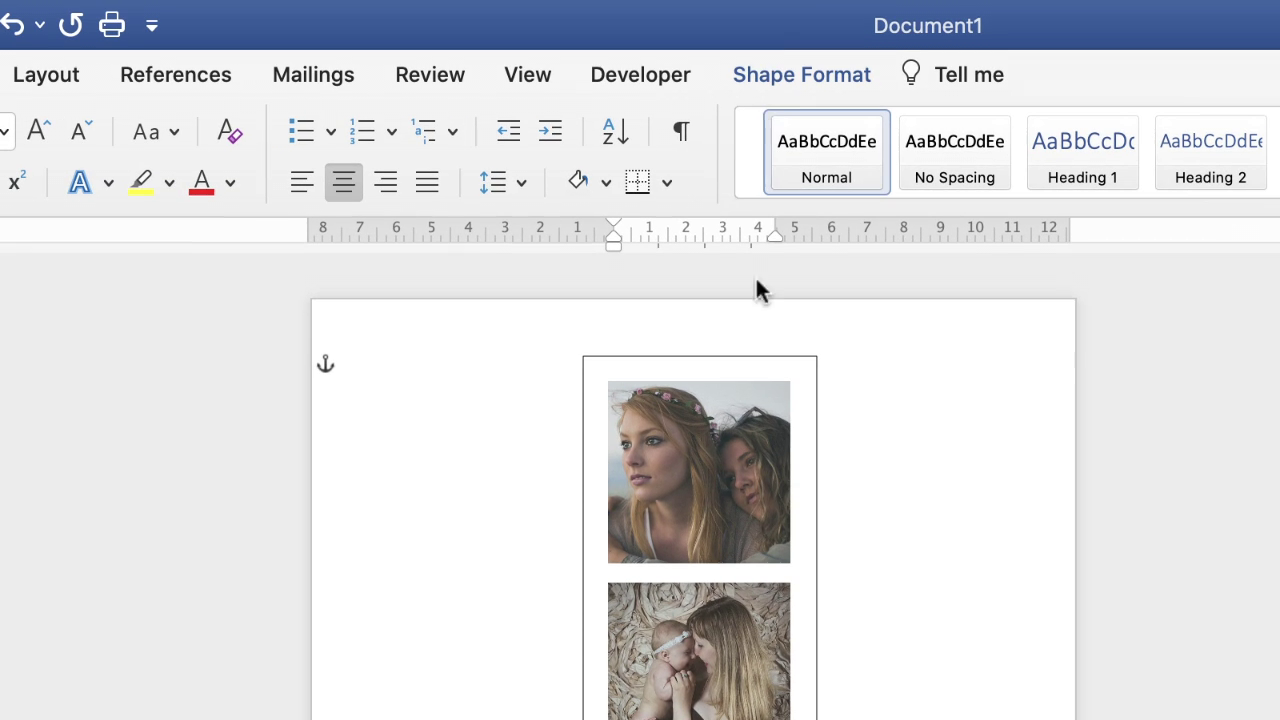
left_click(785, 79)
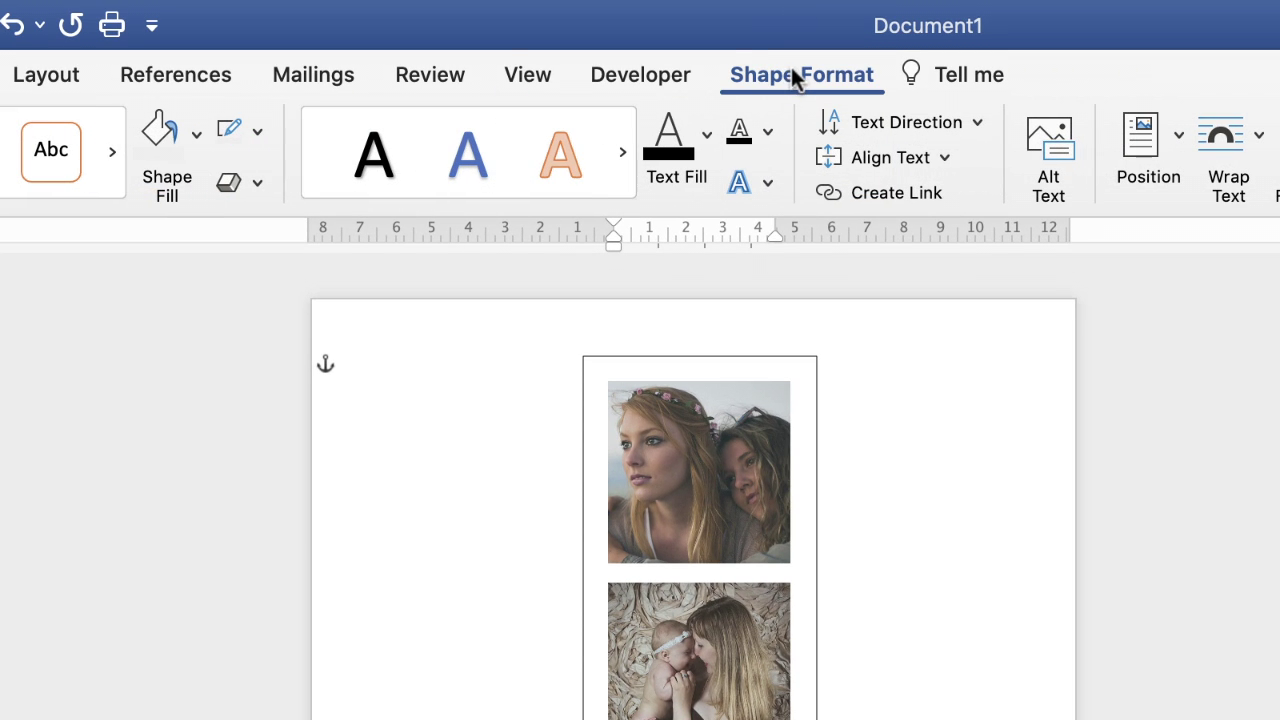
left_click(258, 131)
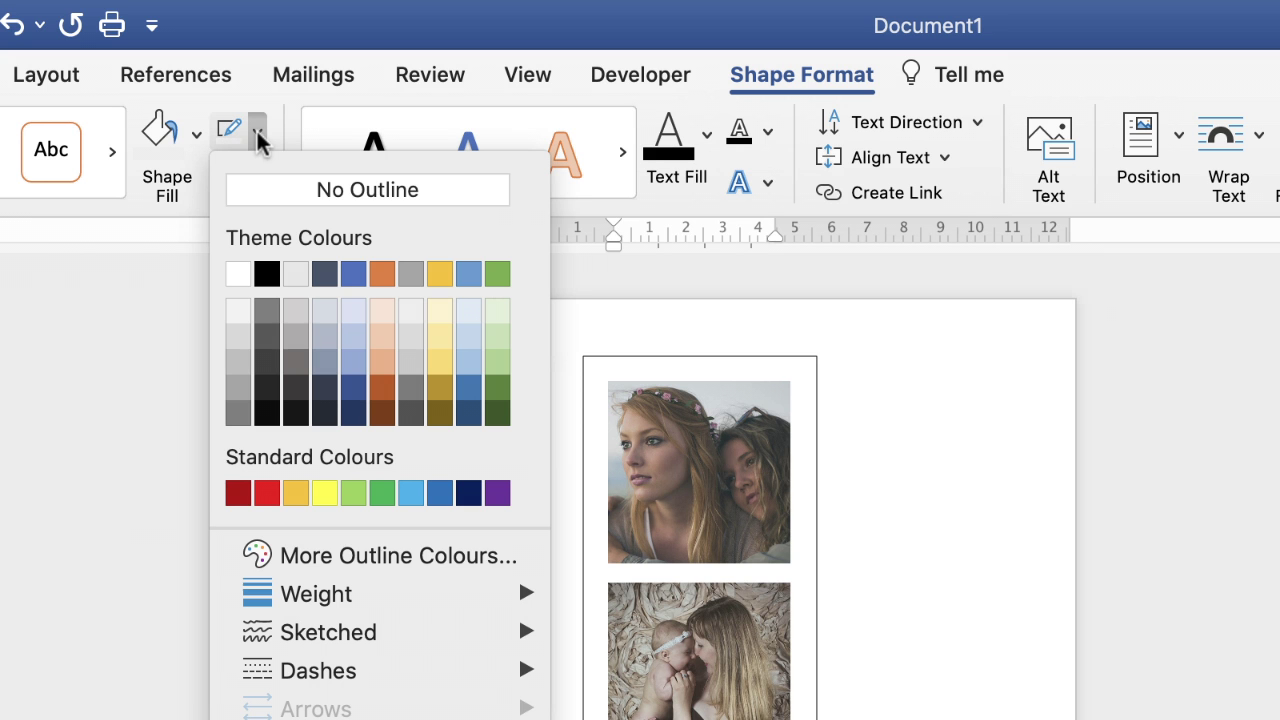
left_click(286, 187)
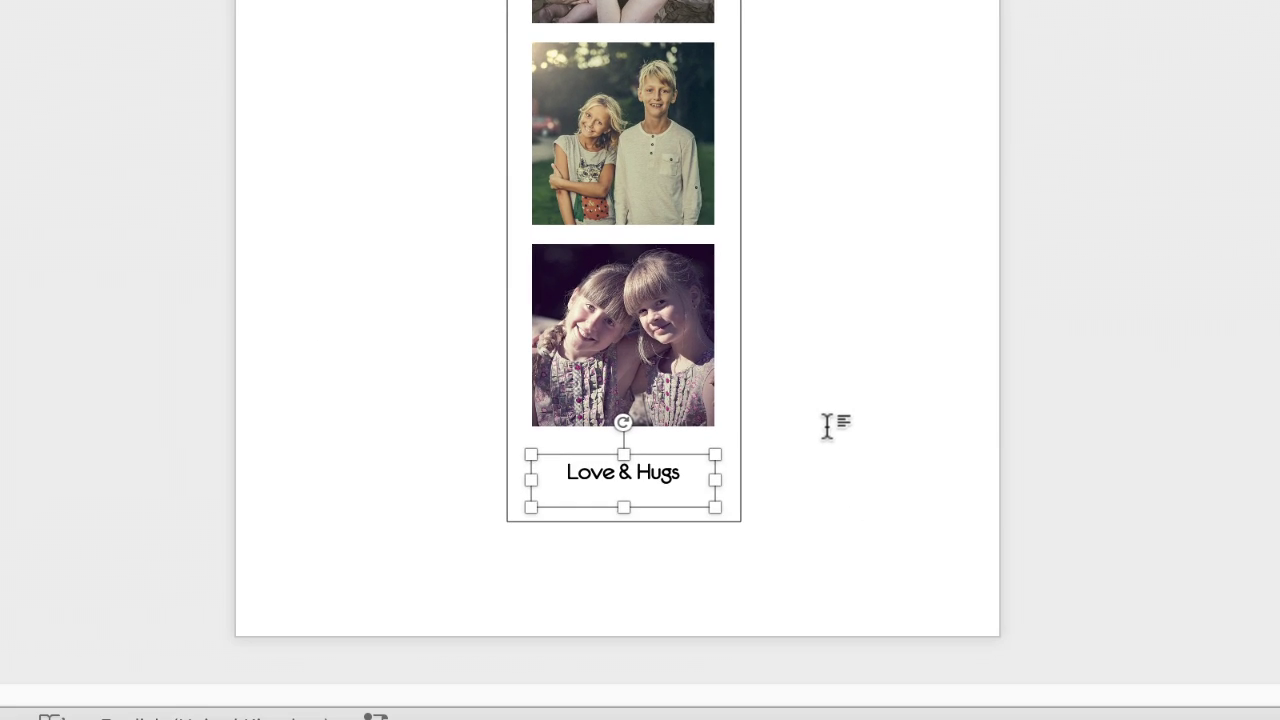
left_click(826, 423)
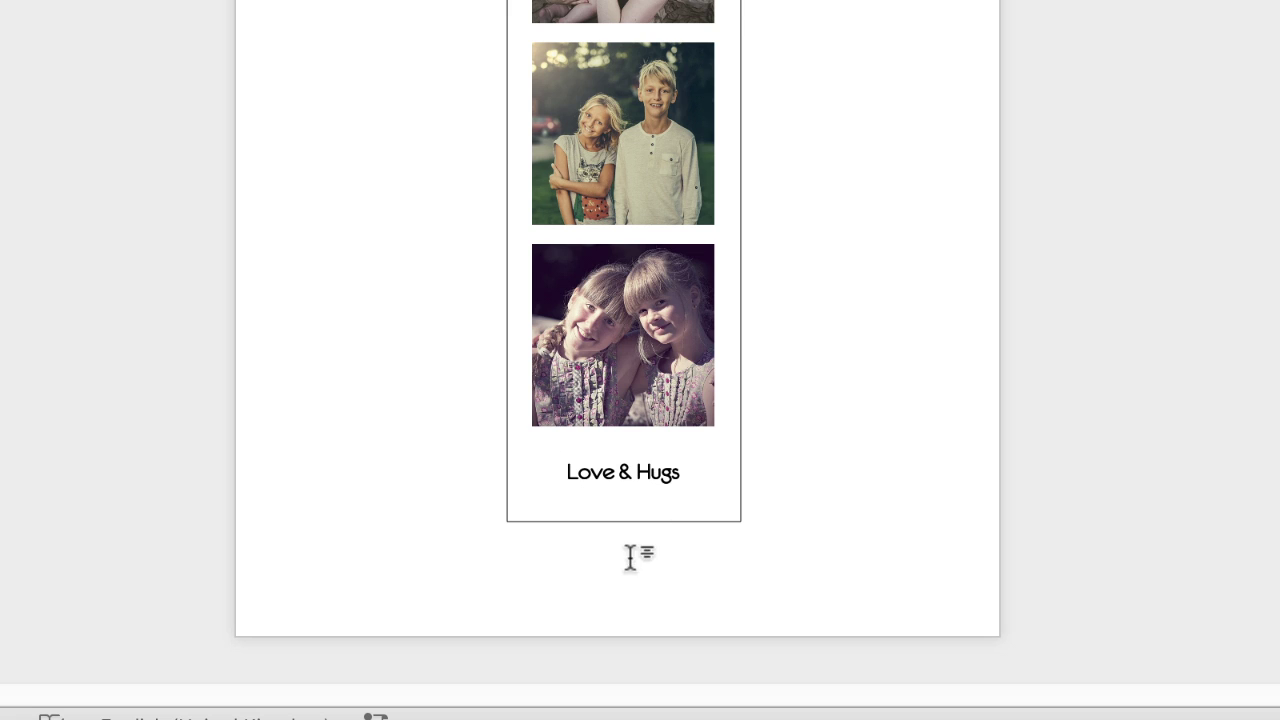
Align the whole photo strip group to the centre horizontally
left_click(636, 471)
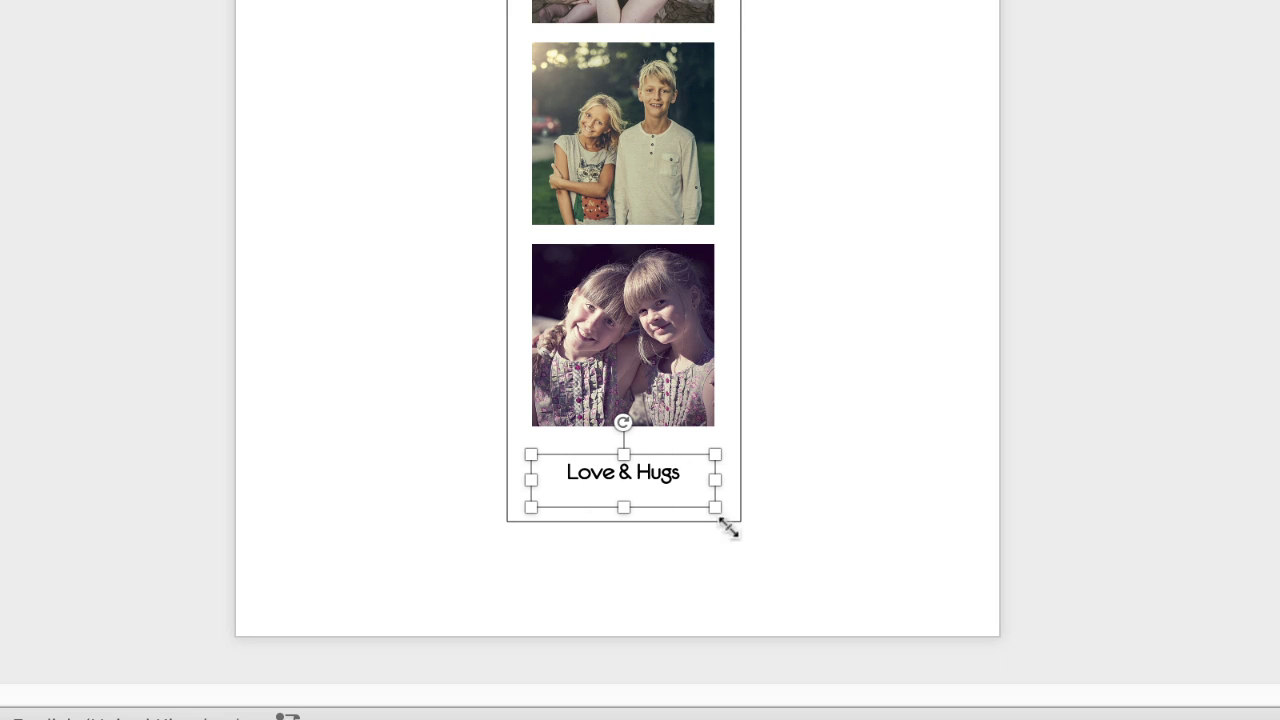
left_click(737, 378)
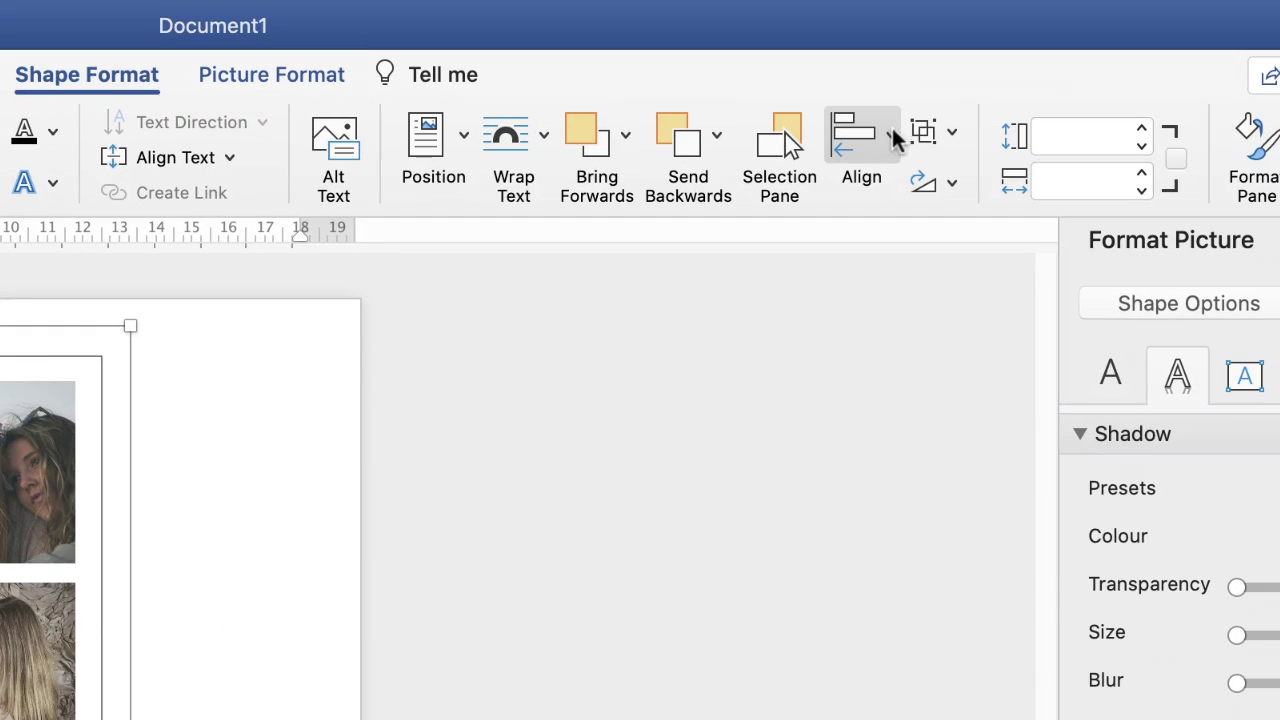
left_click(892, 138)
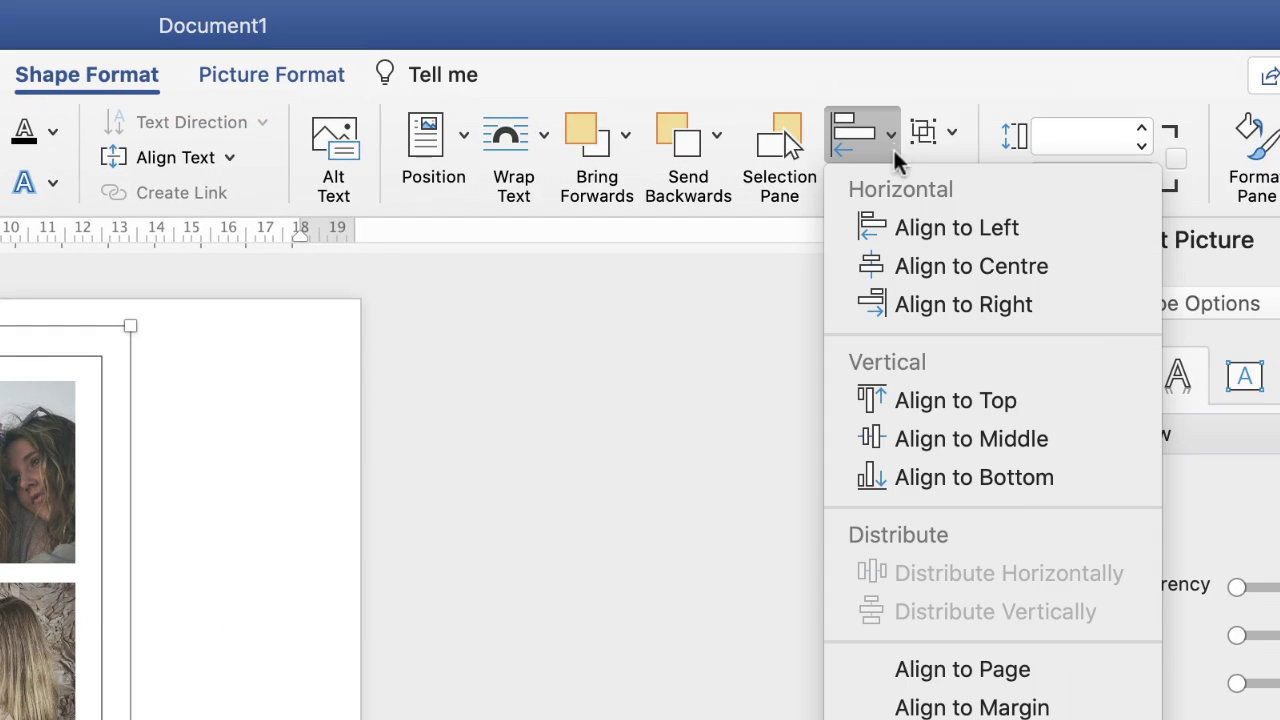
left_click(889, 266)
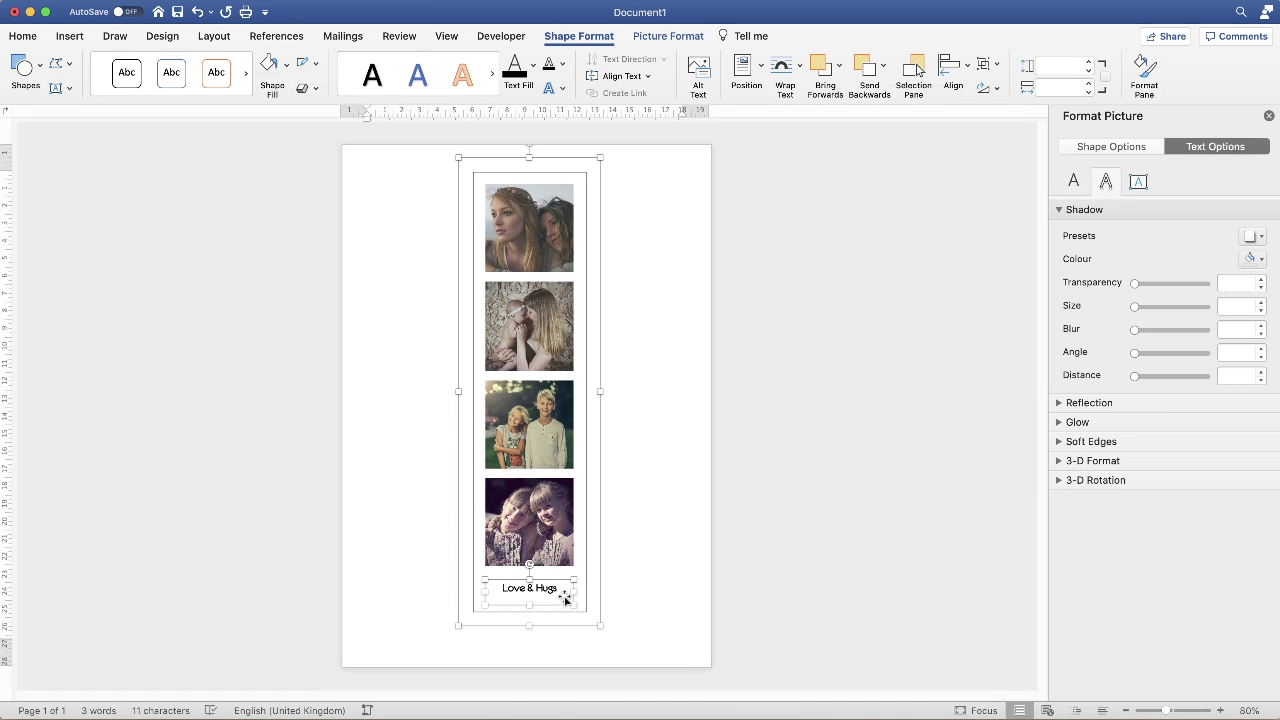
Nudge the 'Love & Hugs' caption box down with the arrow key
left_click(651, 600)
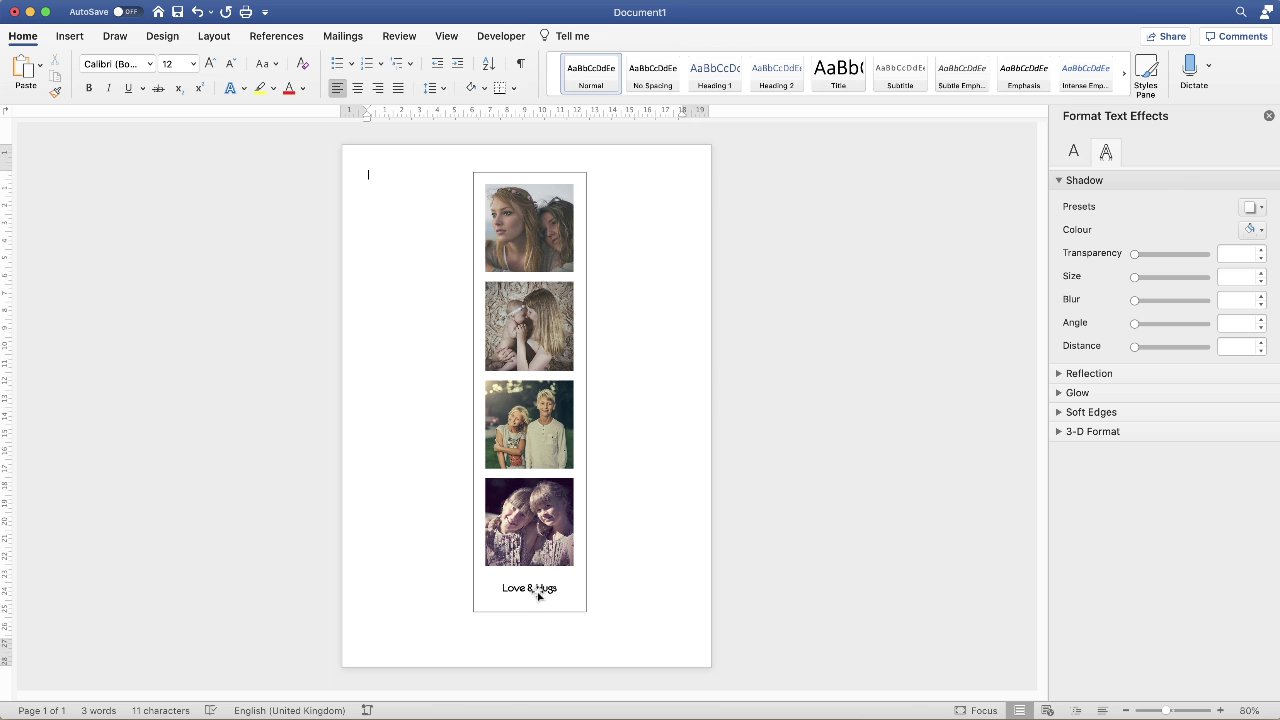
left_click(539, 590)
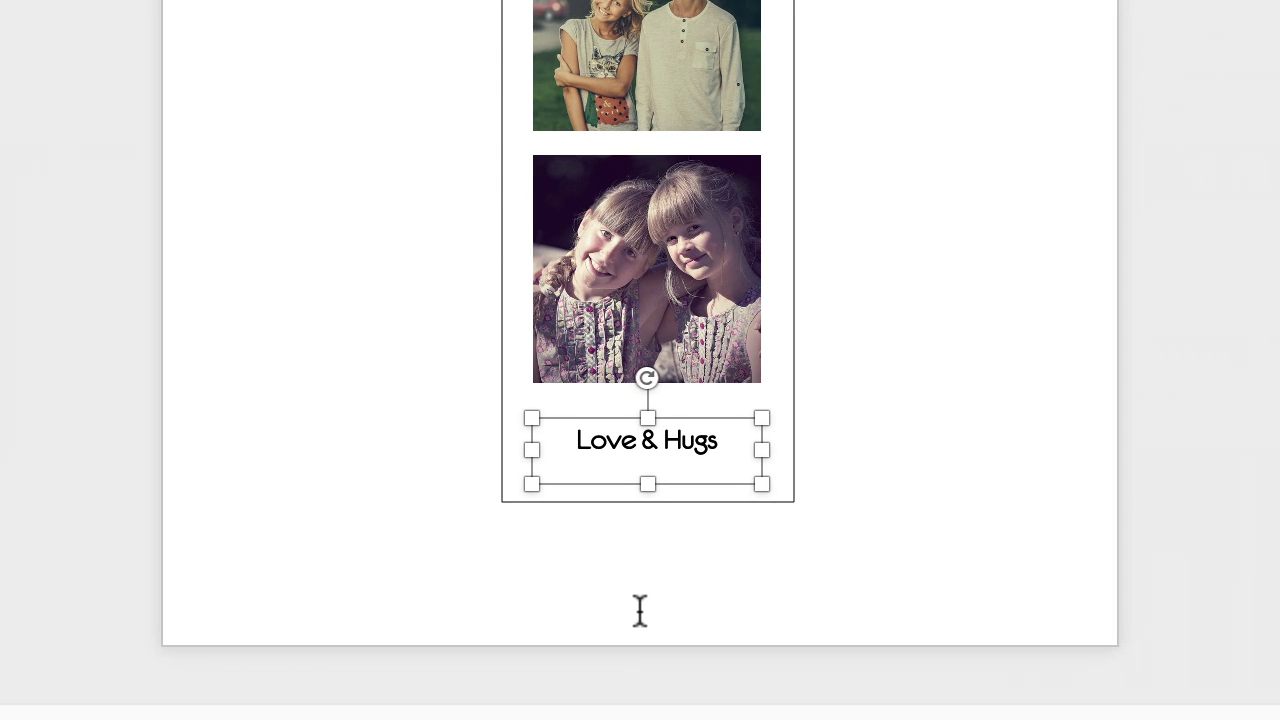
key("Down")
key("Down")
key("Down")
key("Down")
key("Down")
key("Down")
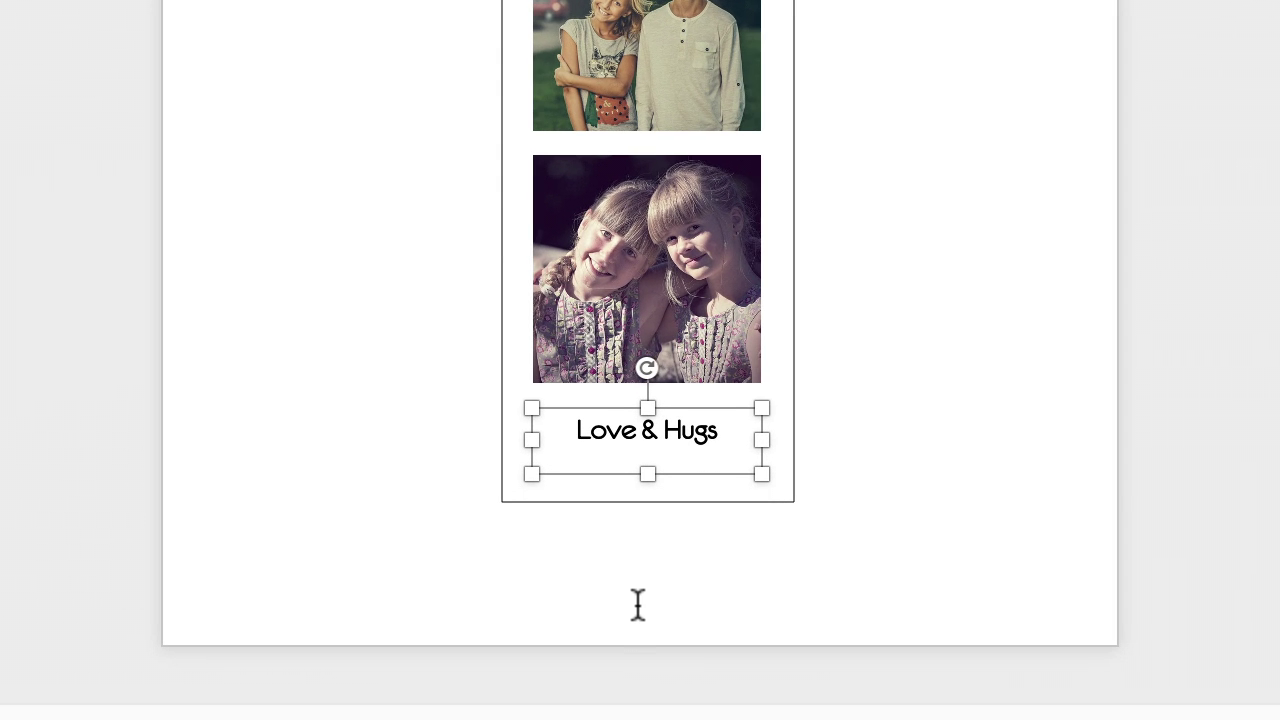